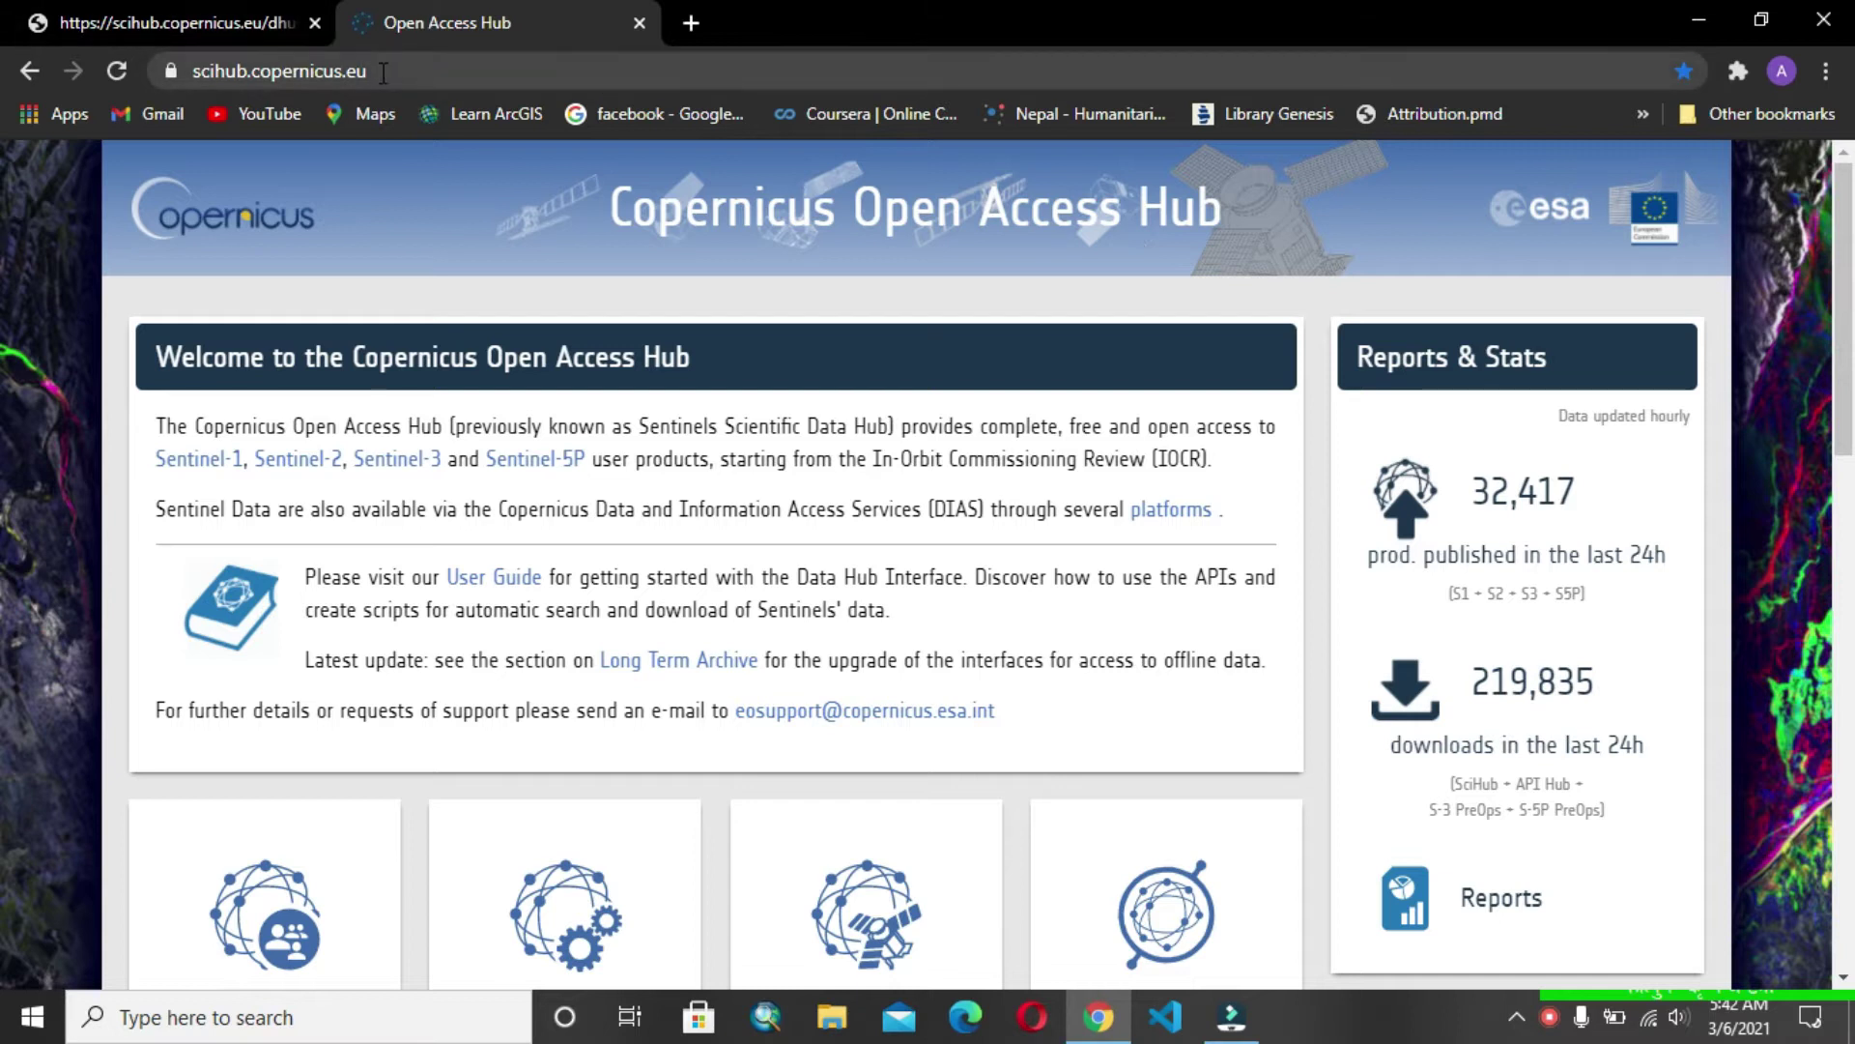
Step: Launch the Open Hub interactive Sentinel data map from the welcome page
{"action": "left_click_drag", "start_coordinate": [391, 73], "coordinate": [188, 72]}
{"action": "left_click", "coordinate": [427, 290]}
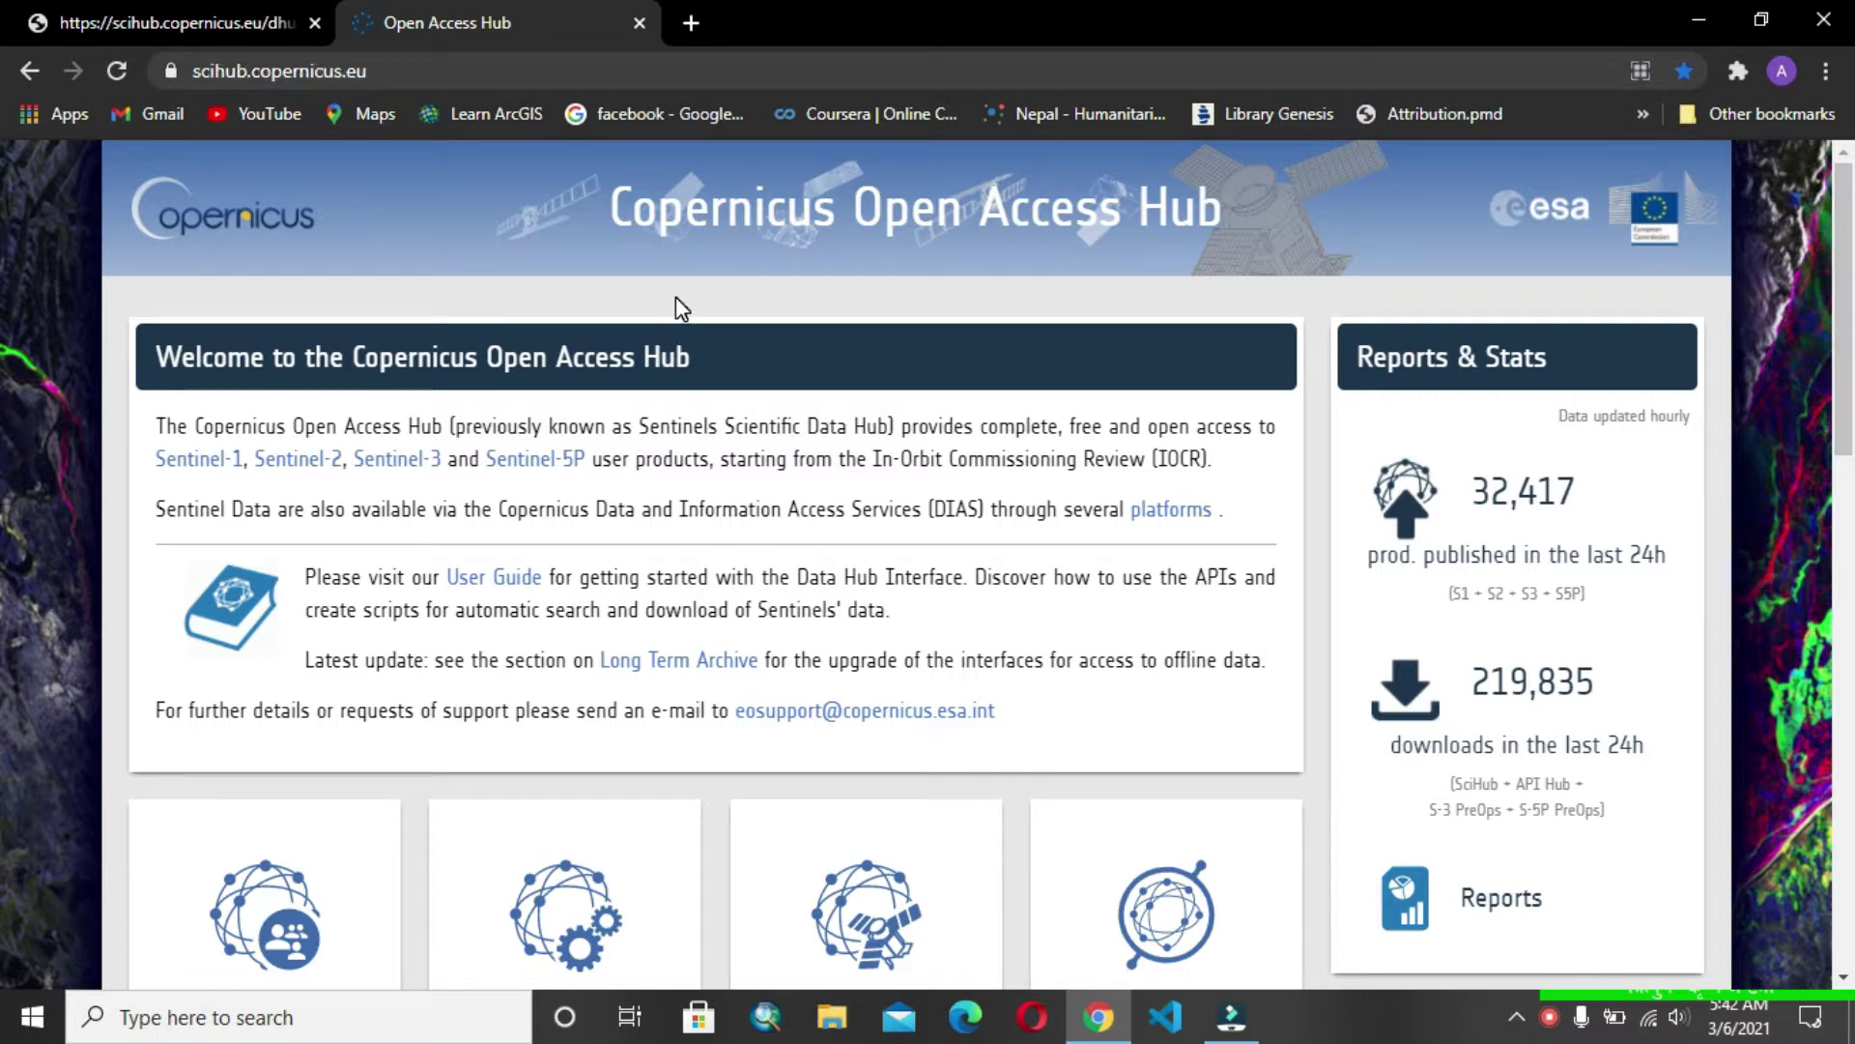
{"action": "scroll", "coordinate": [675, 298], "scroll_direction": "down", "scroll_amount": 4}
{"action": "scroll", "coordinate": [418, 535], "scroll_direction": "up", "scroll_amount": 4}
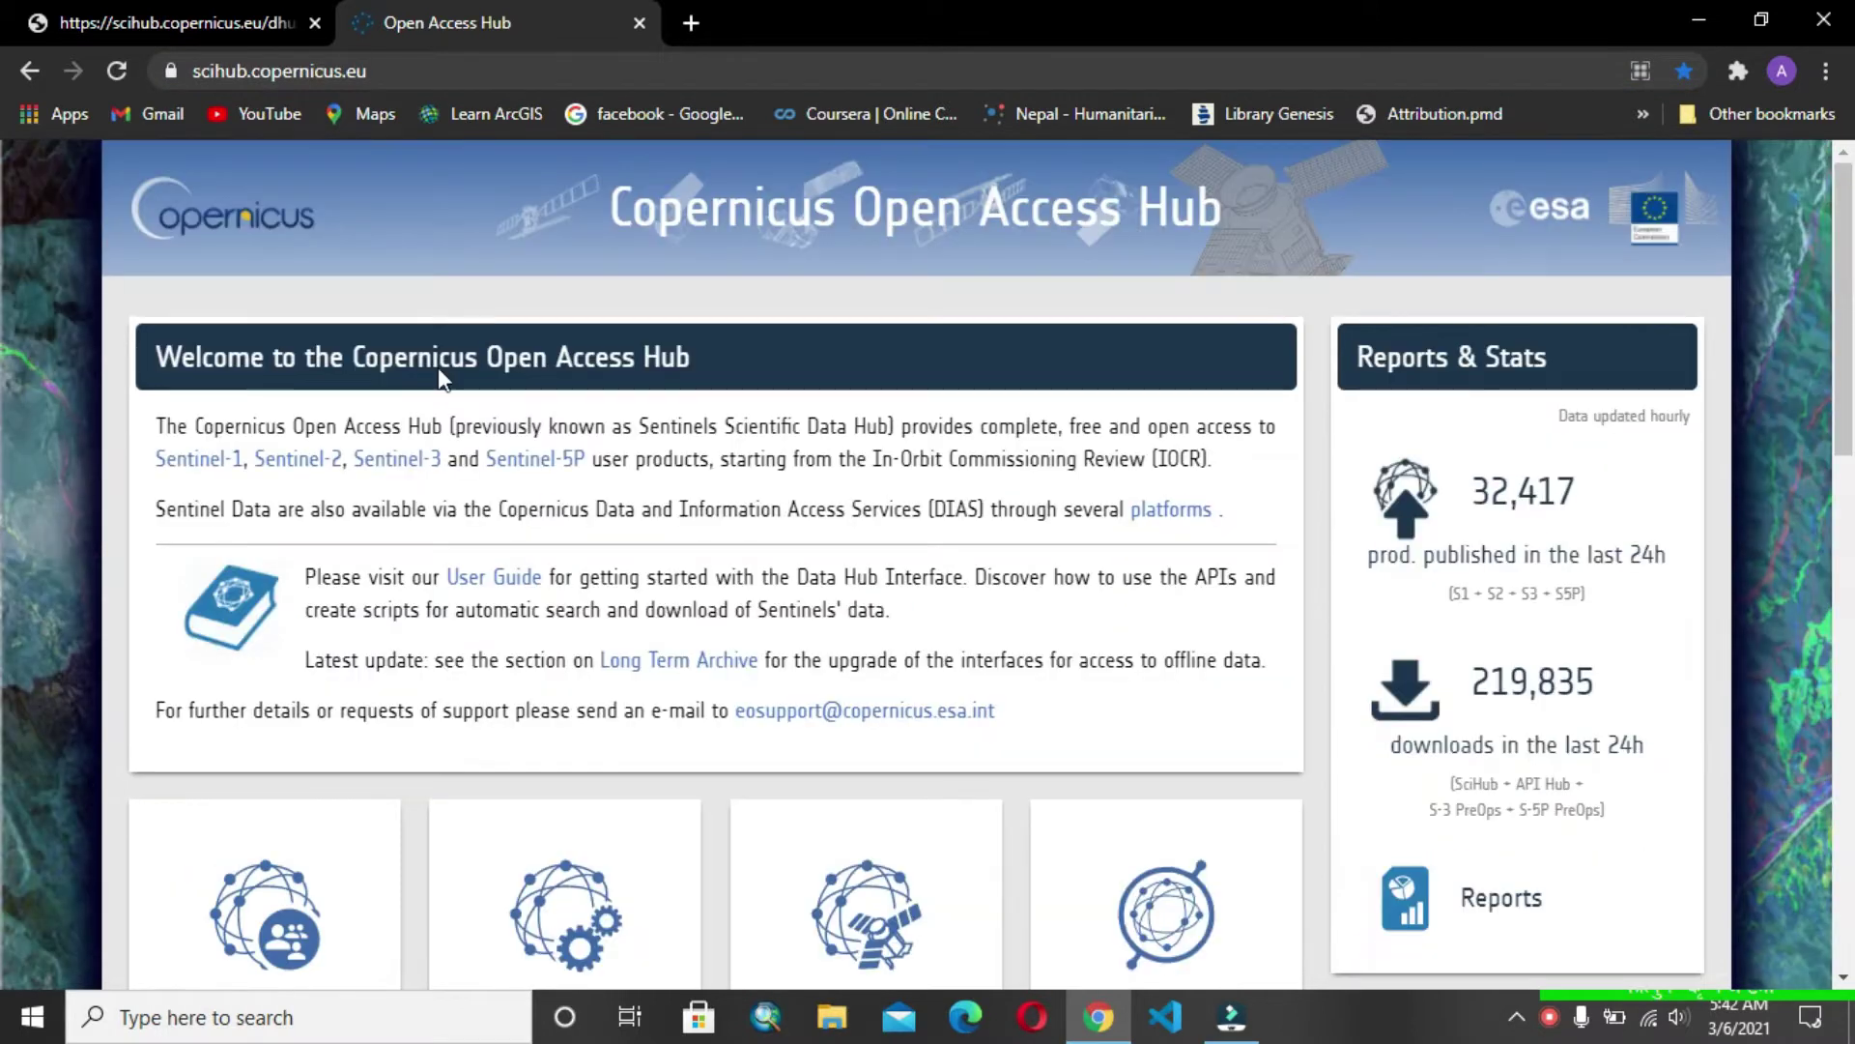
{"action": "scroll", "coordinate": [385, 611], "scroll_direction": "down", "scroll_amount": 3}
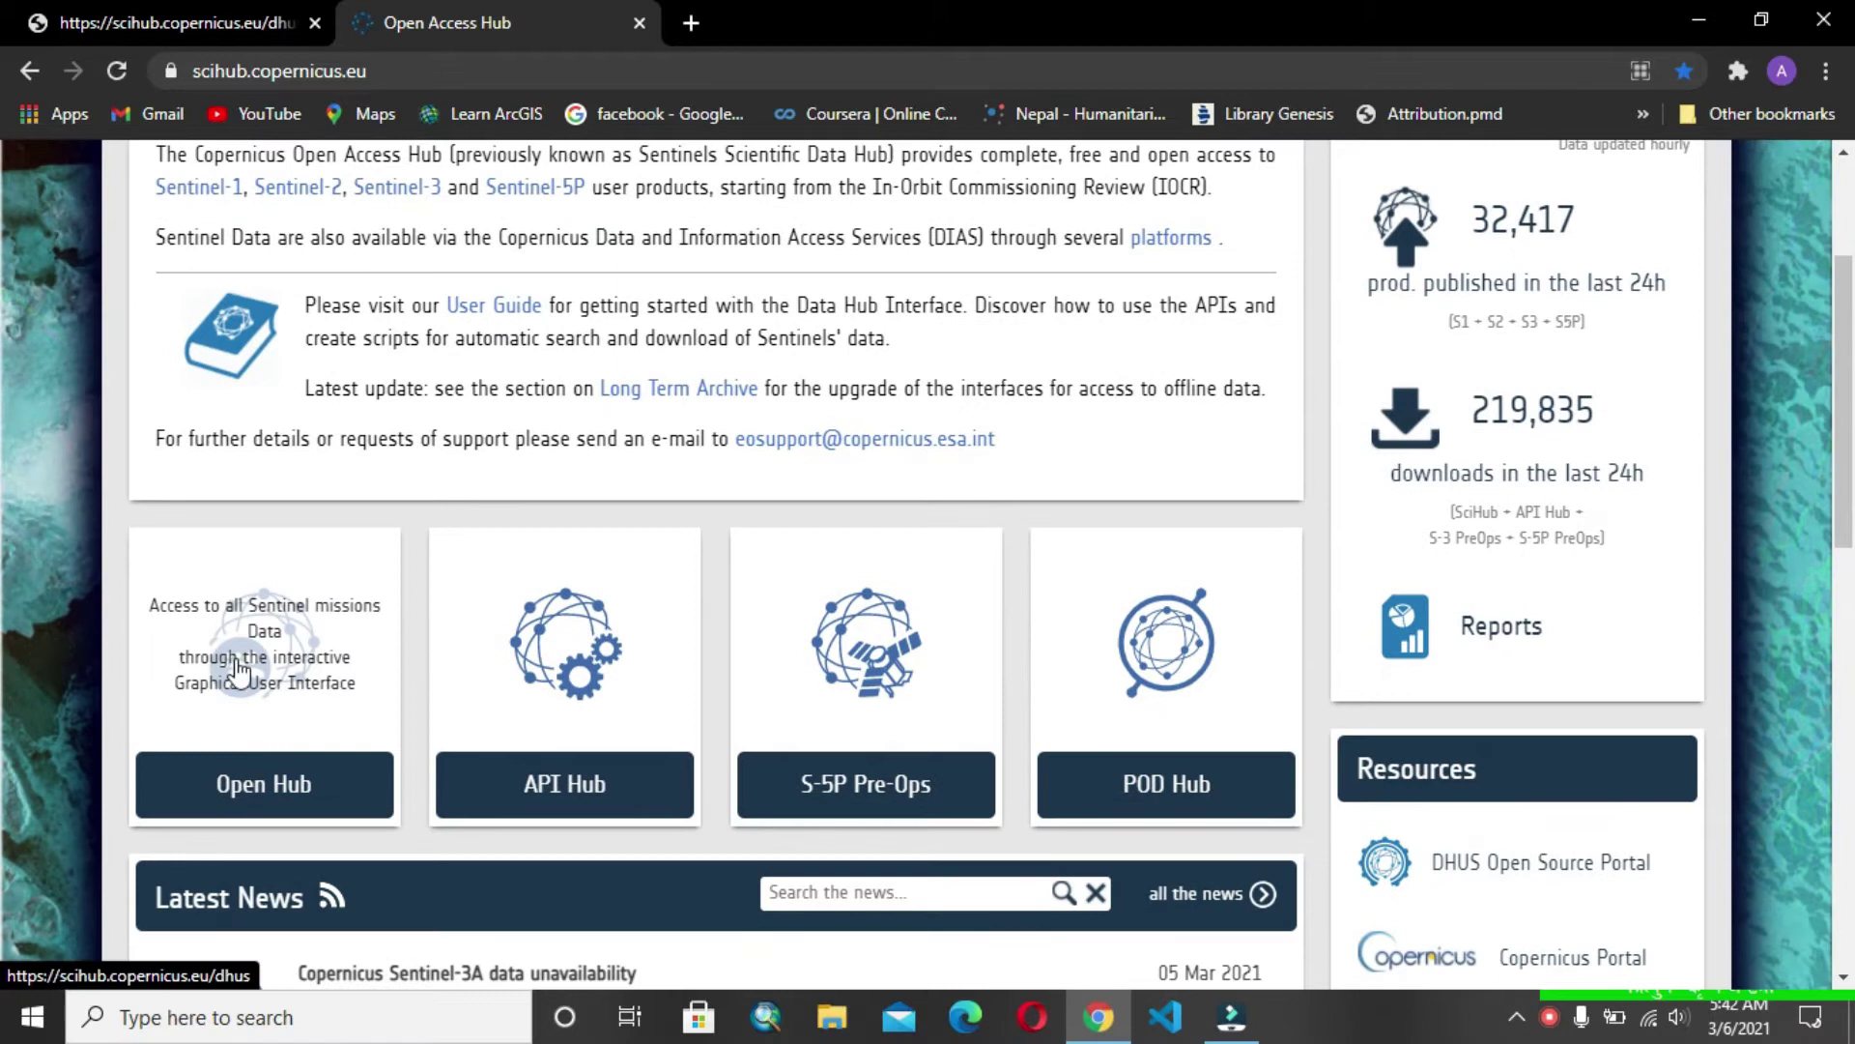
{"action": "left_click", "coordinate": [242, 665]}
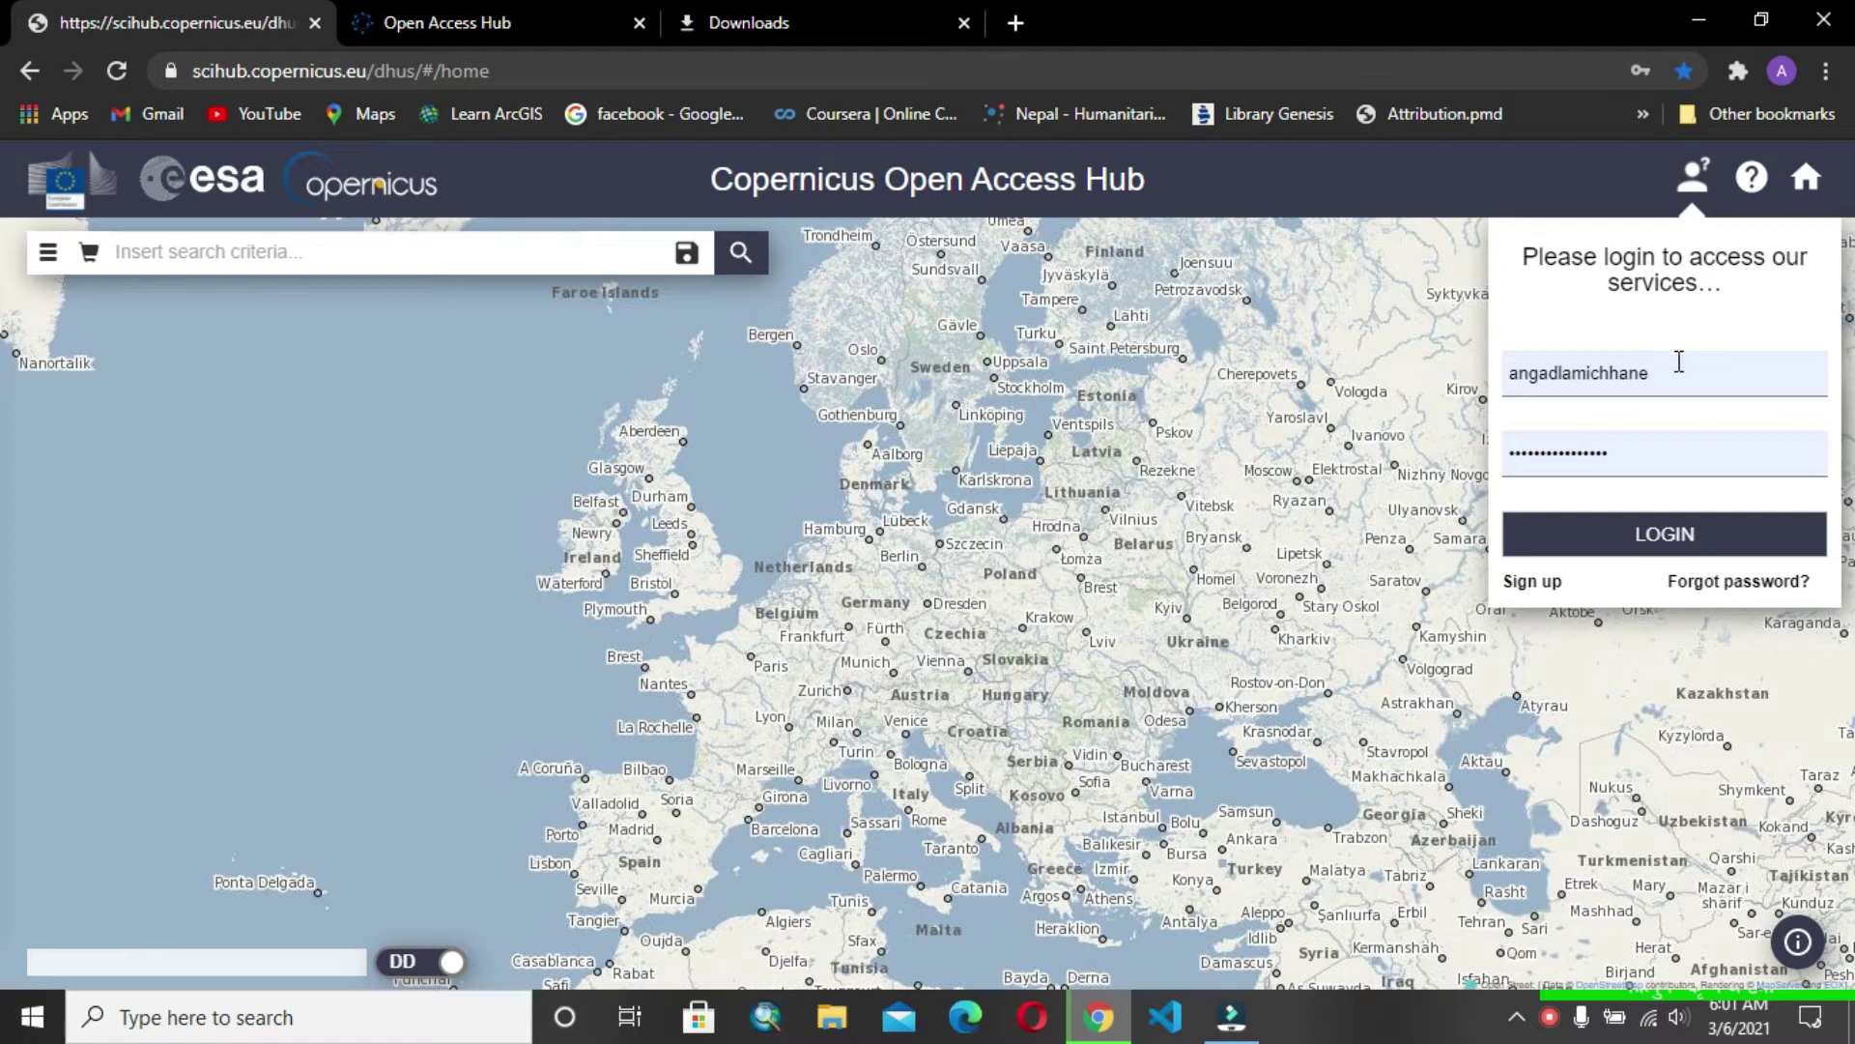
Step: Dismiss the saved-login suggestions under the login panel's username field
{"action": "left_click_drag", "start_coordinate": [1643, 377], "coordinate": [1564, 379]}
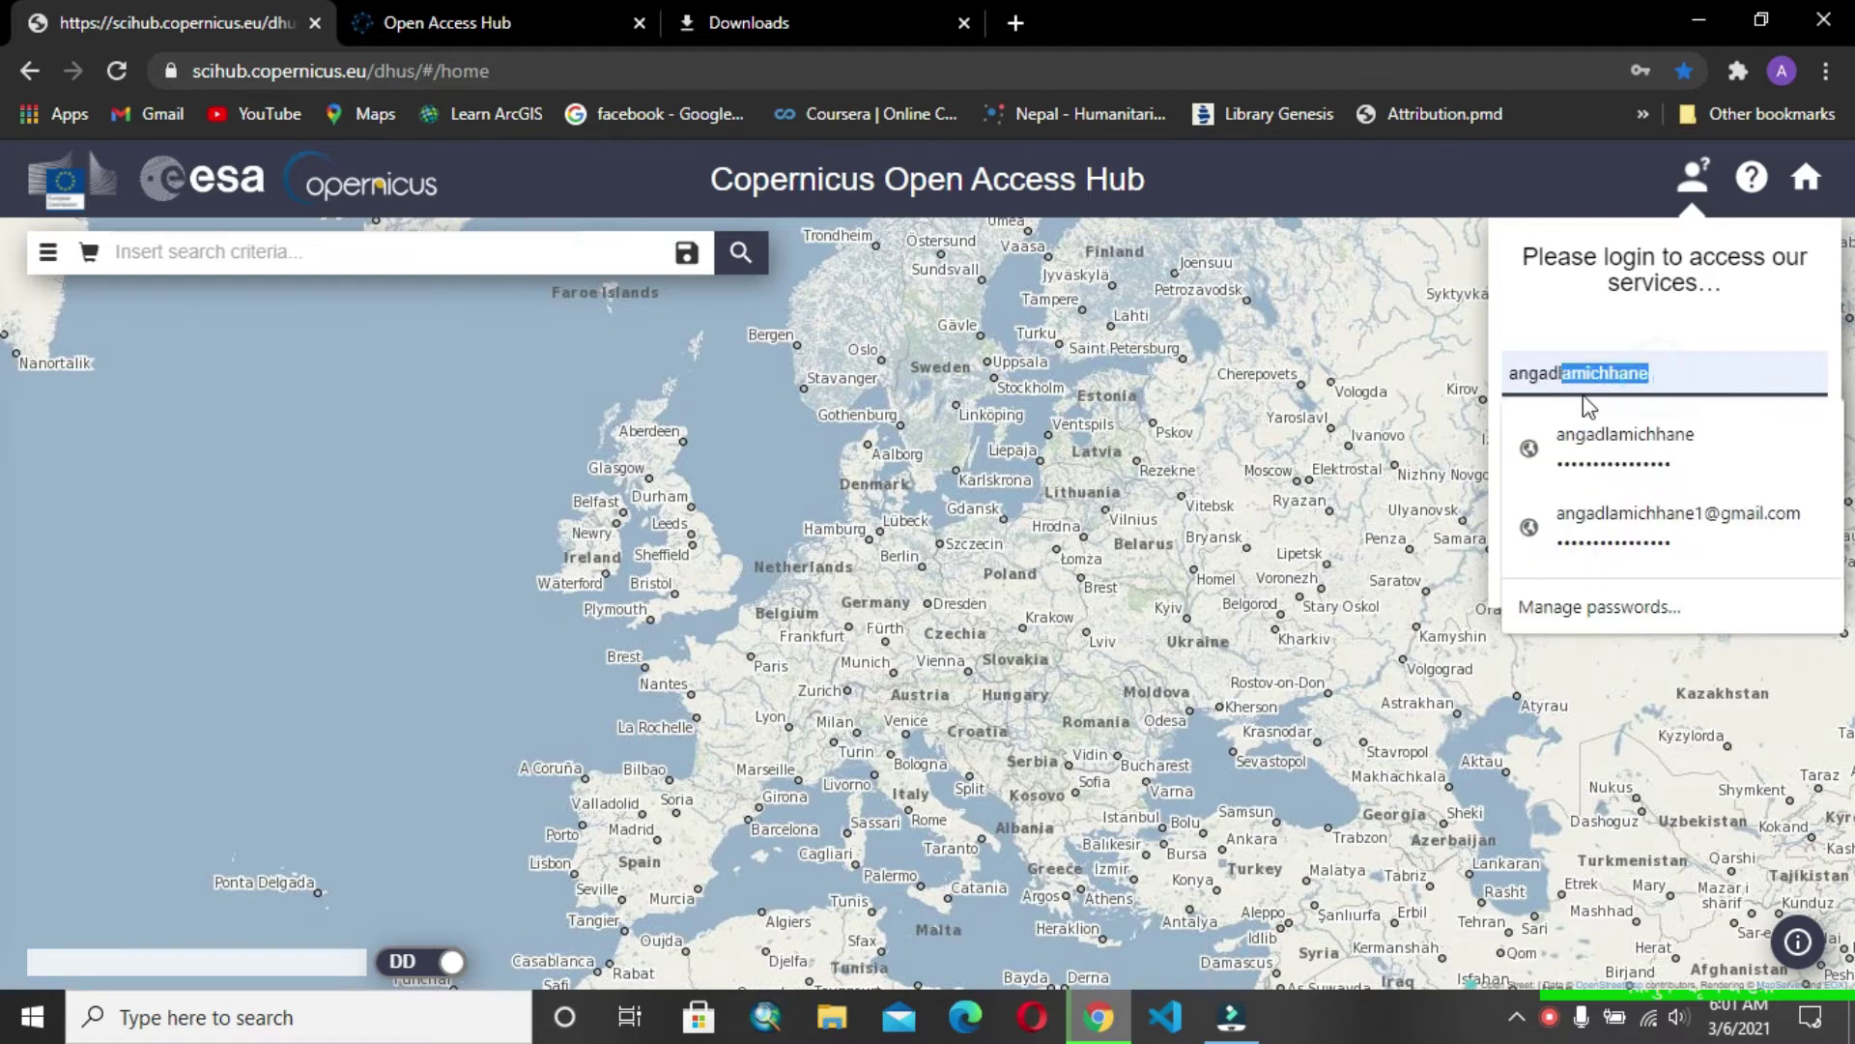
{"action": "left_click", "coordinate": [1657, 325]}
Step: Open the Register new account form and scroll through its fields
{"action": "left_click", "coordinate": [1538, 583]}
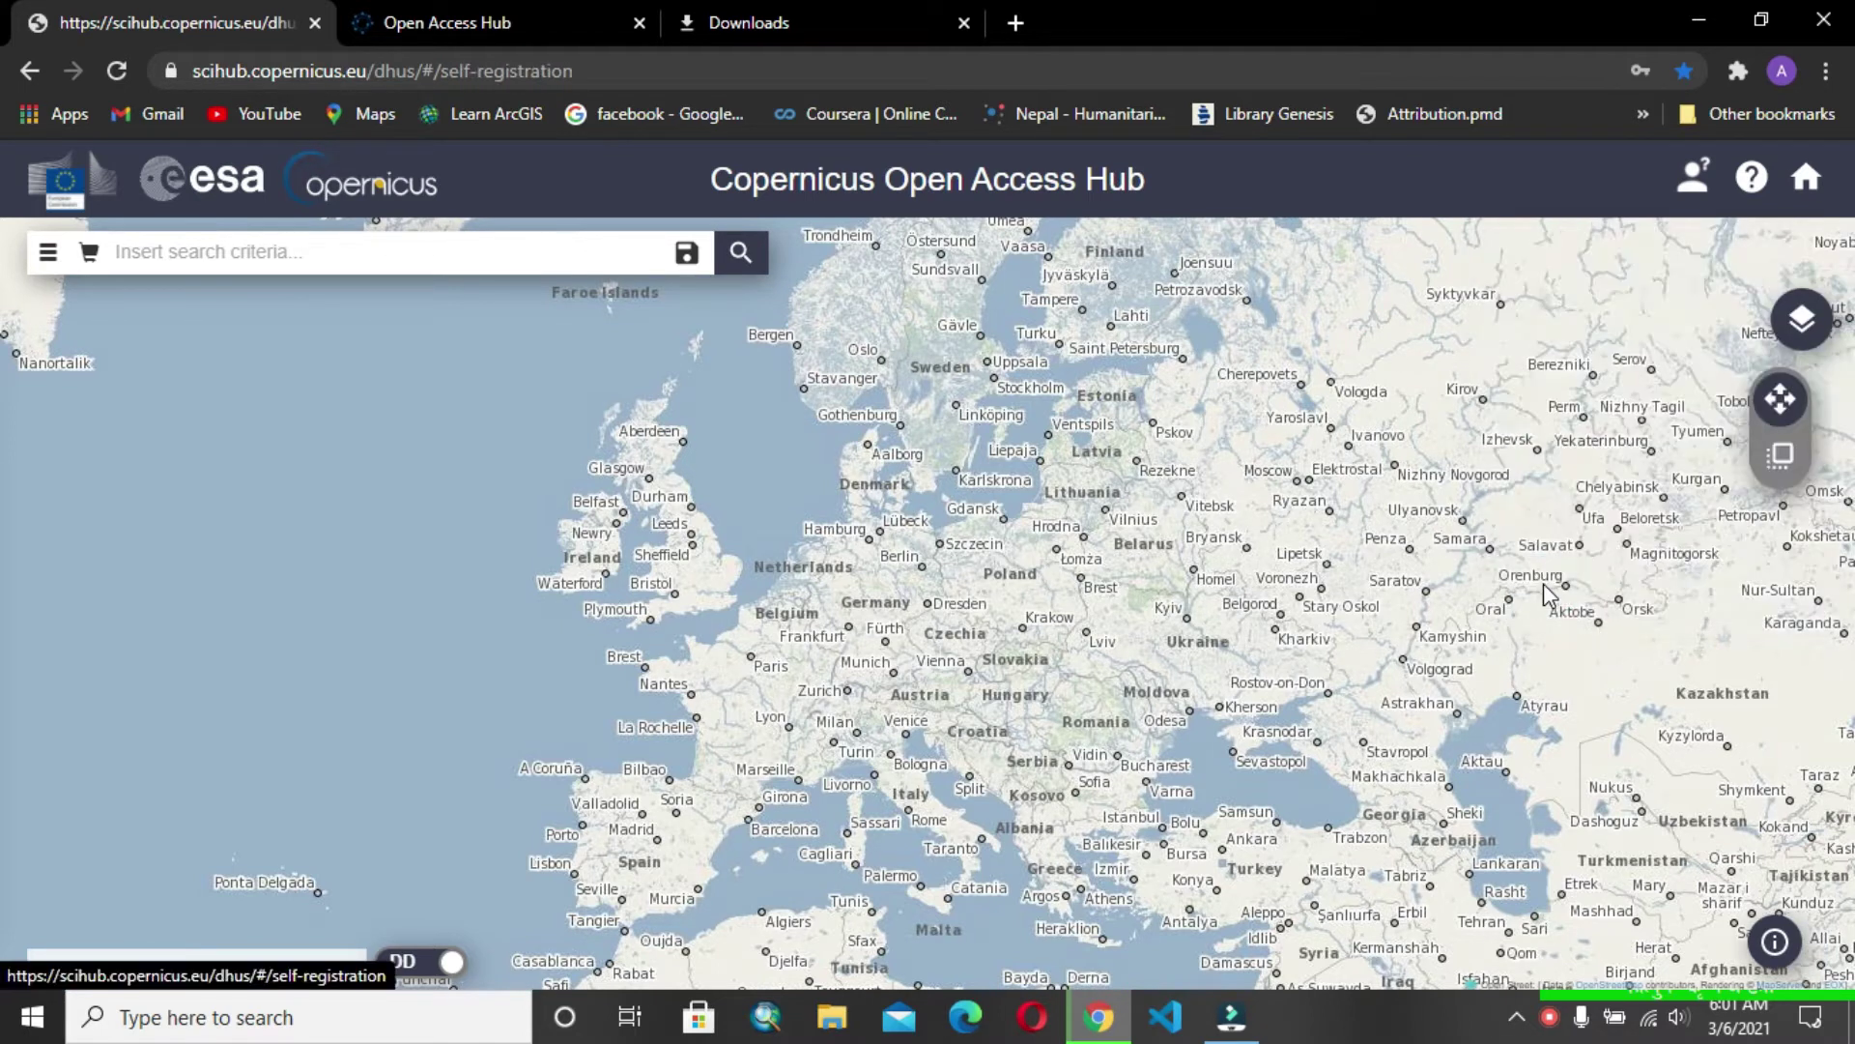
{"action": "scroll", "coordinate": [405, 502], "scroll_direction": "down", "scroll_amount": 2}
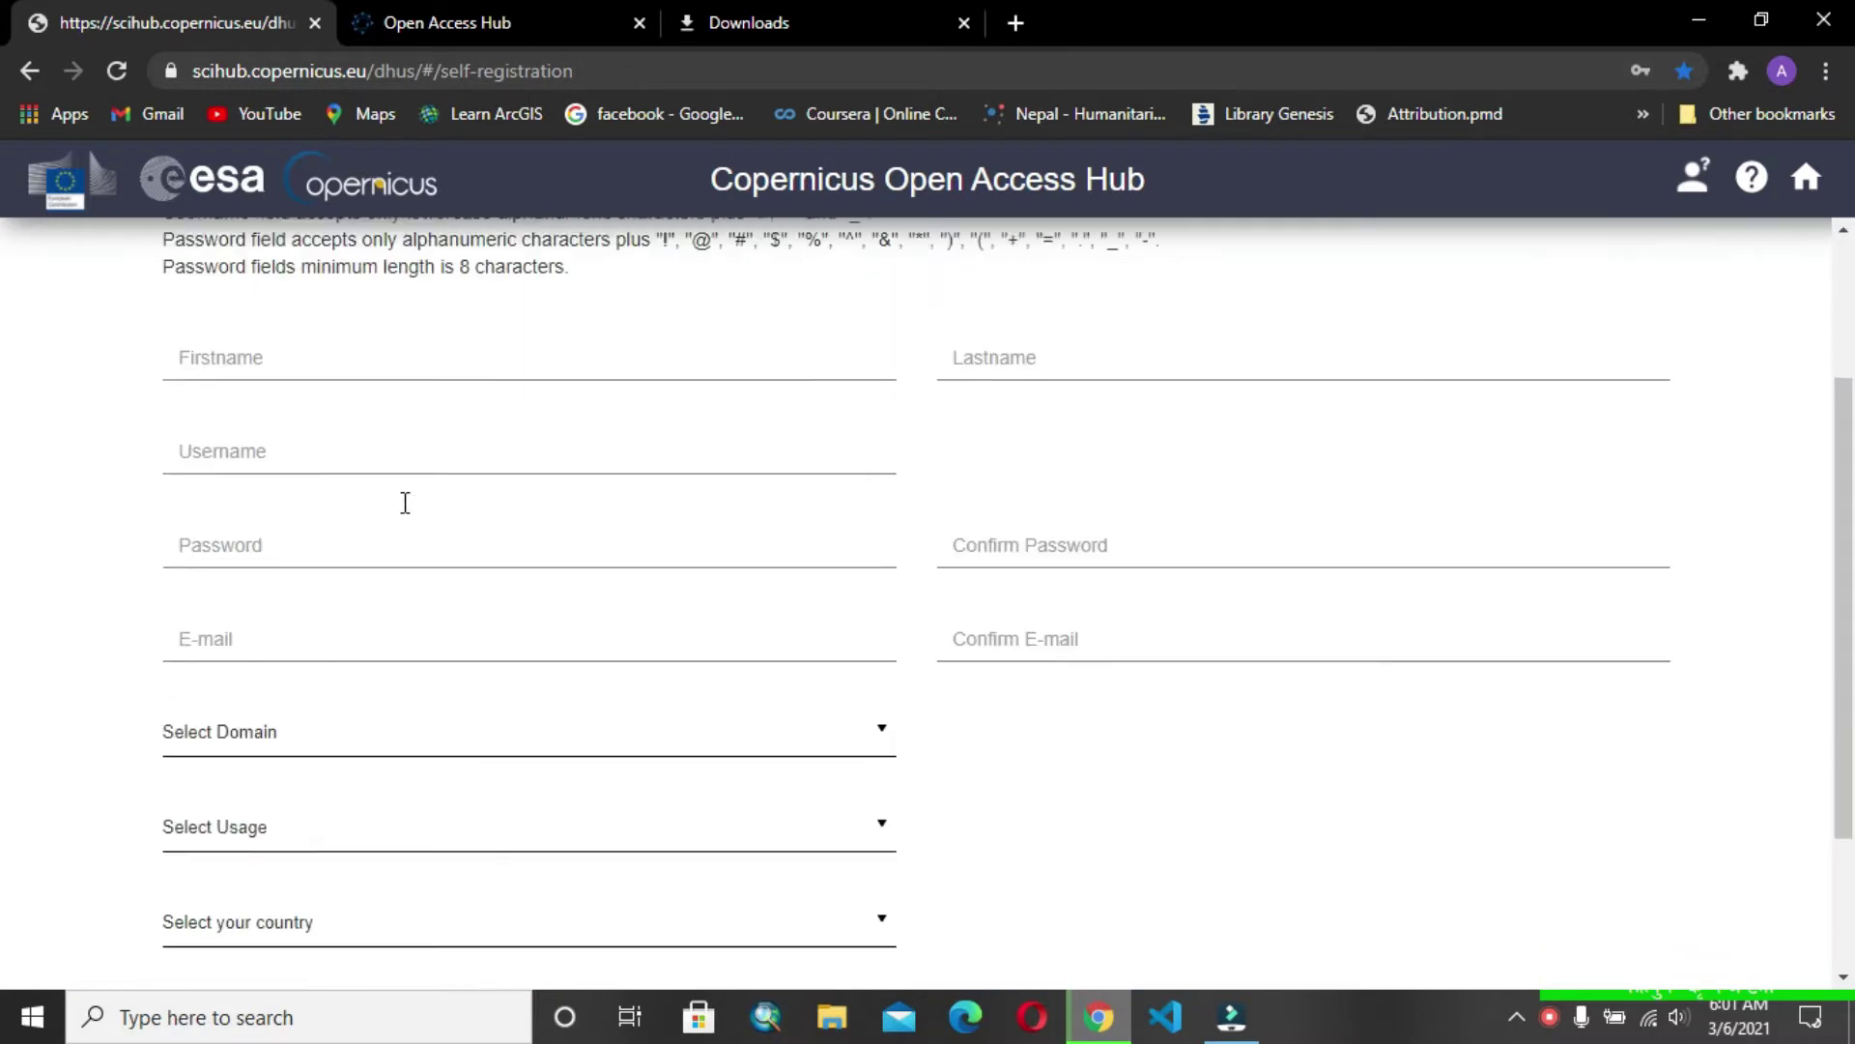
{"action": "scroll", "coordinate": [276, 497], "scroll_direction": "up", "scroll_amount": 3}
{"action": "left_click", "coordinate": [340, 585]}
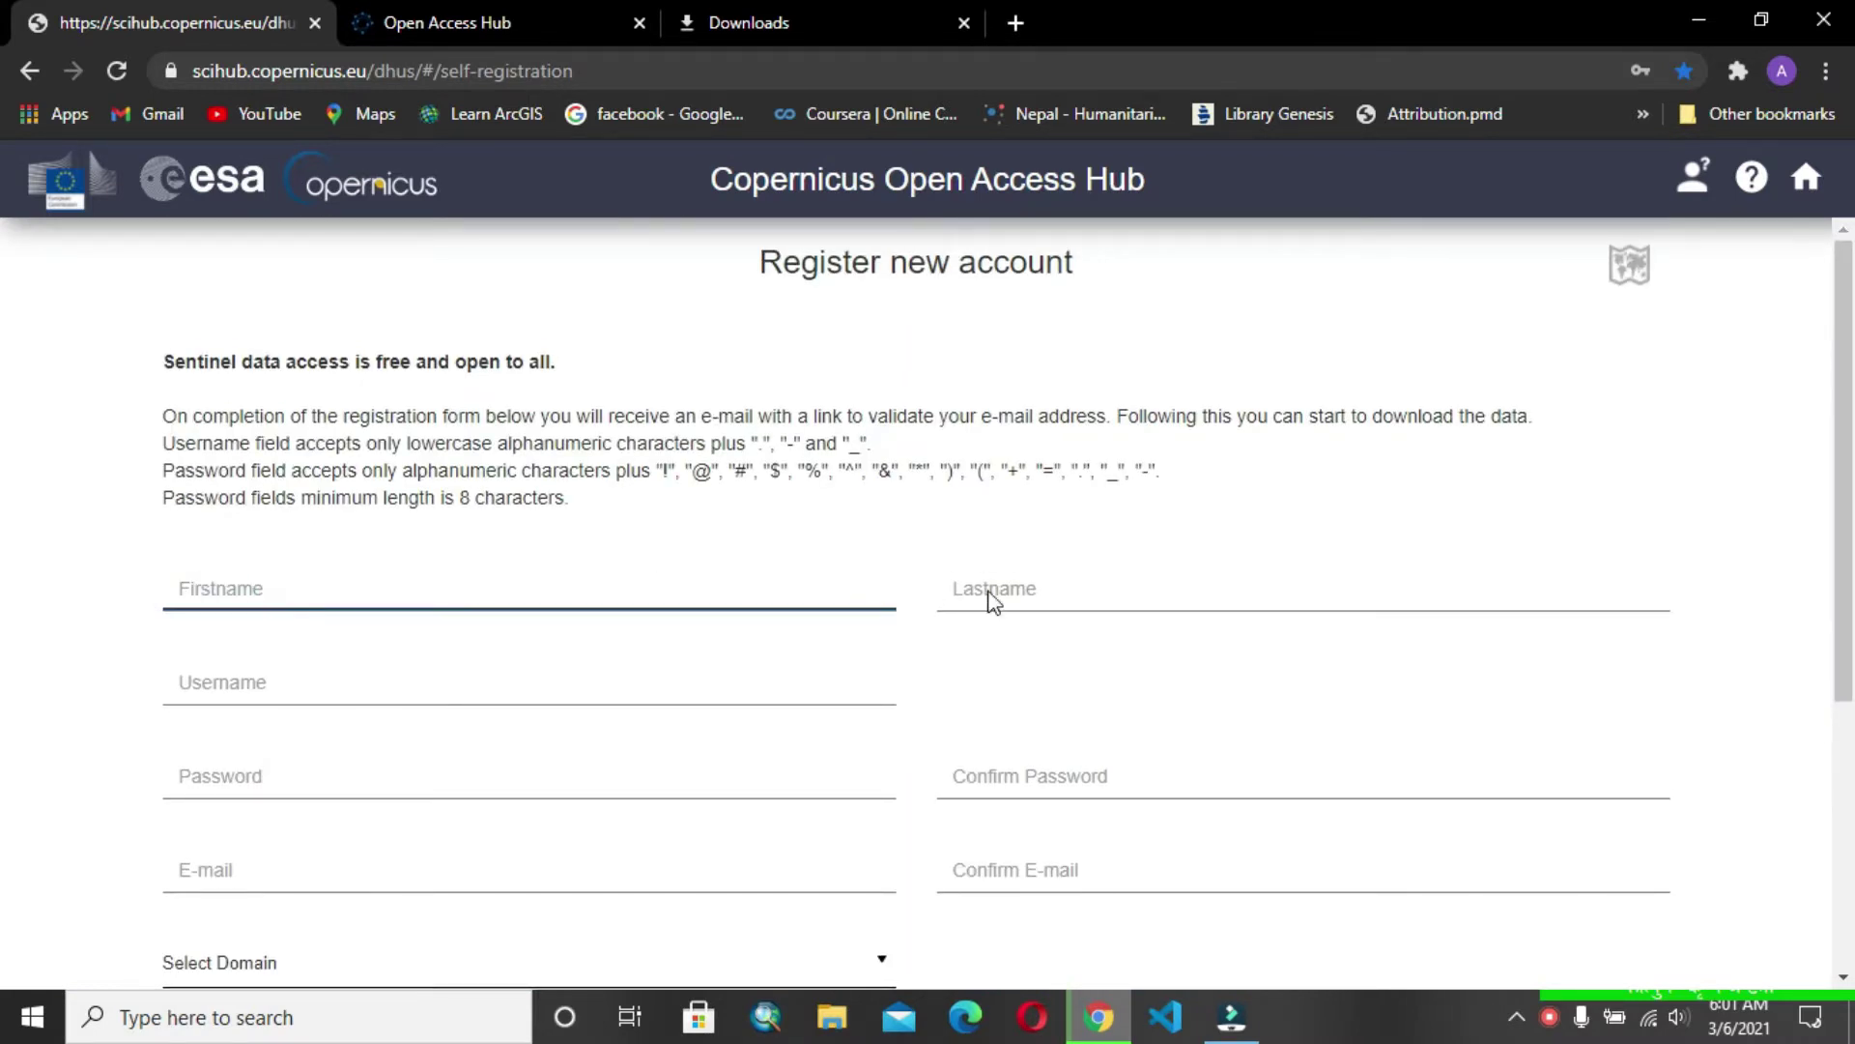
{"action": "scroll", "coordinate": [145, 414], "scroll_direction": "down", "scroll_amount": 2}
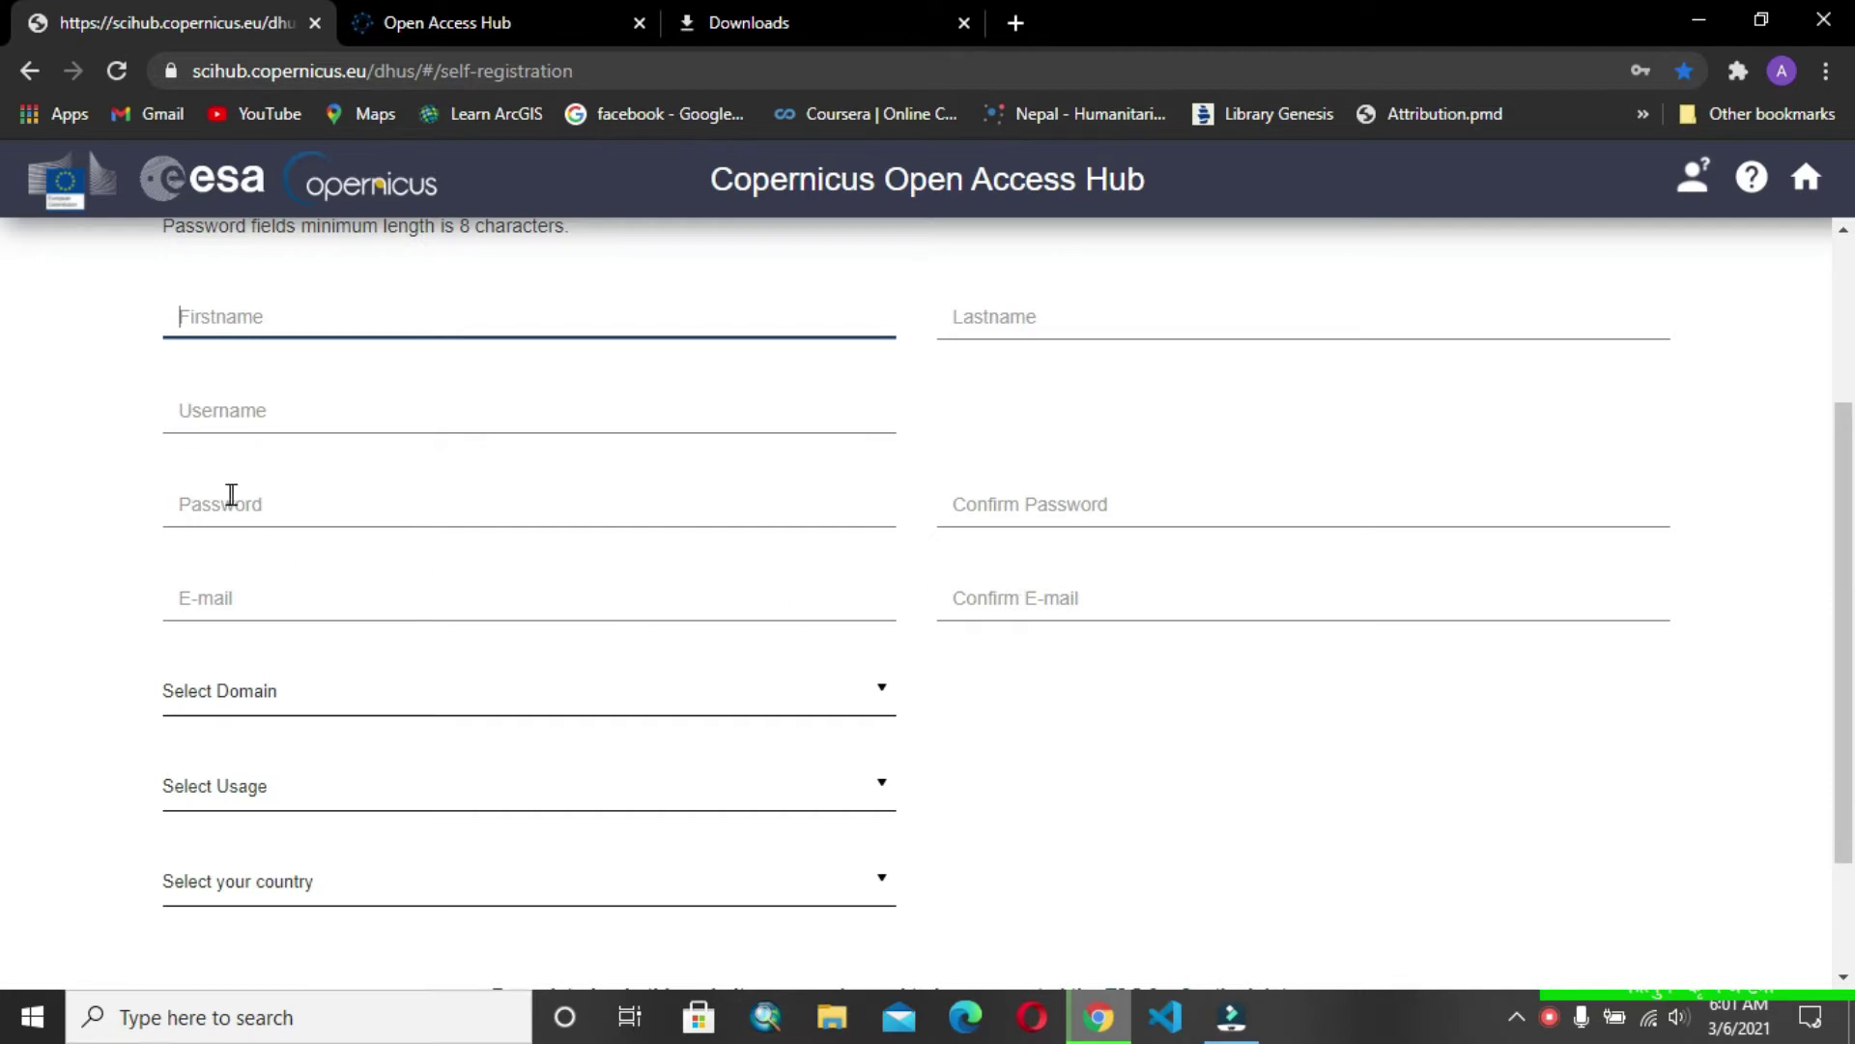
{"action": "scroll", "coordinate": [502, 541], "scroll_direction": "down", "scroll_amount": 2}
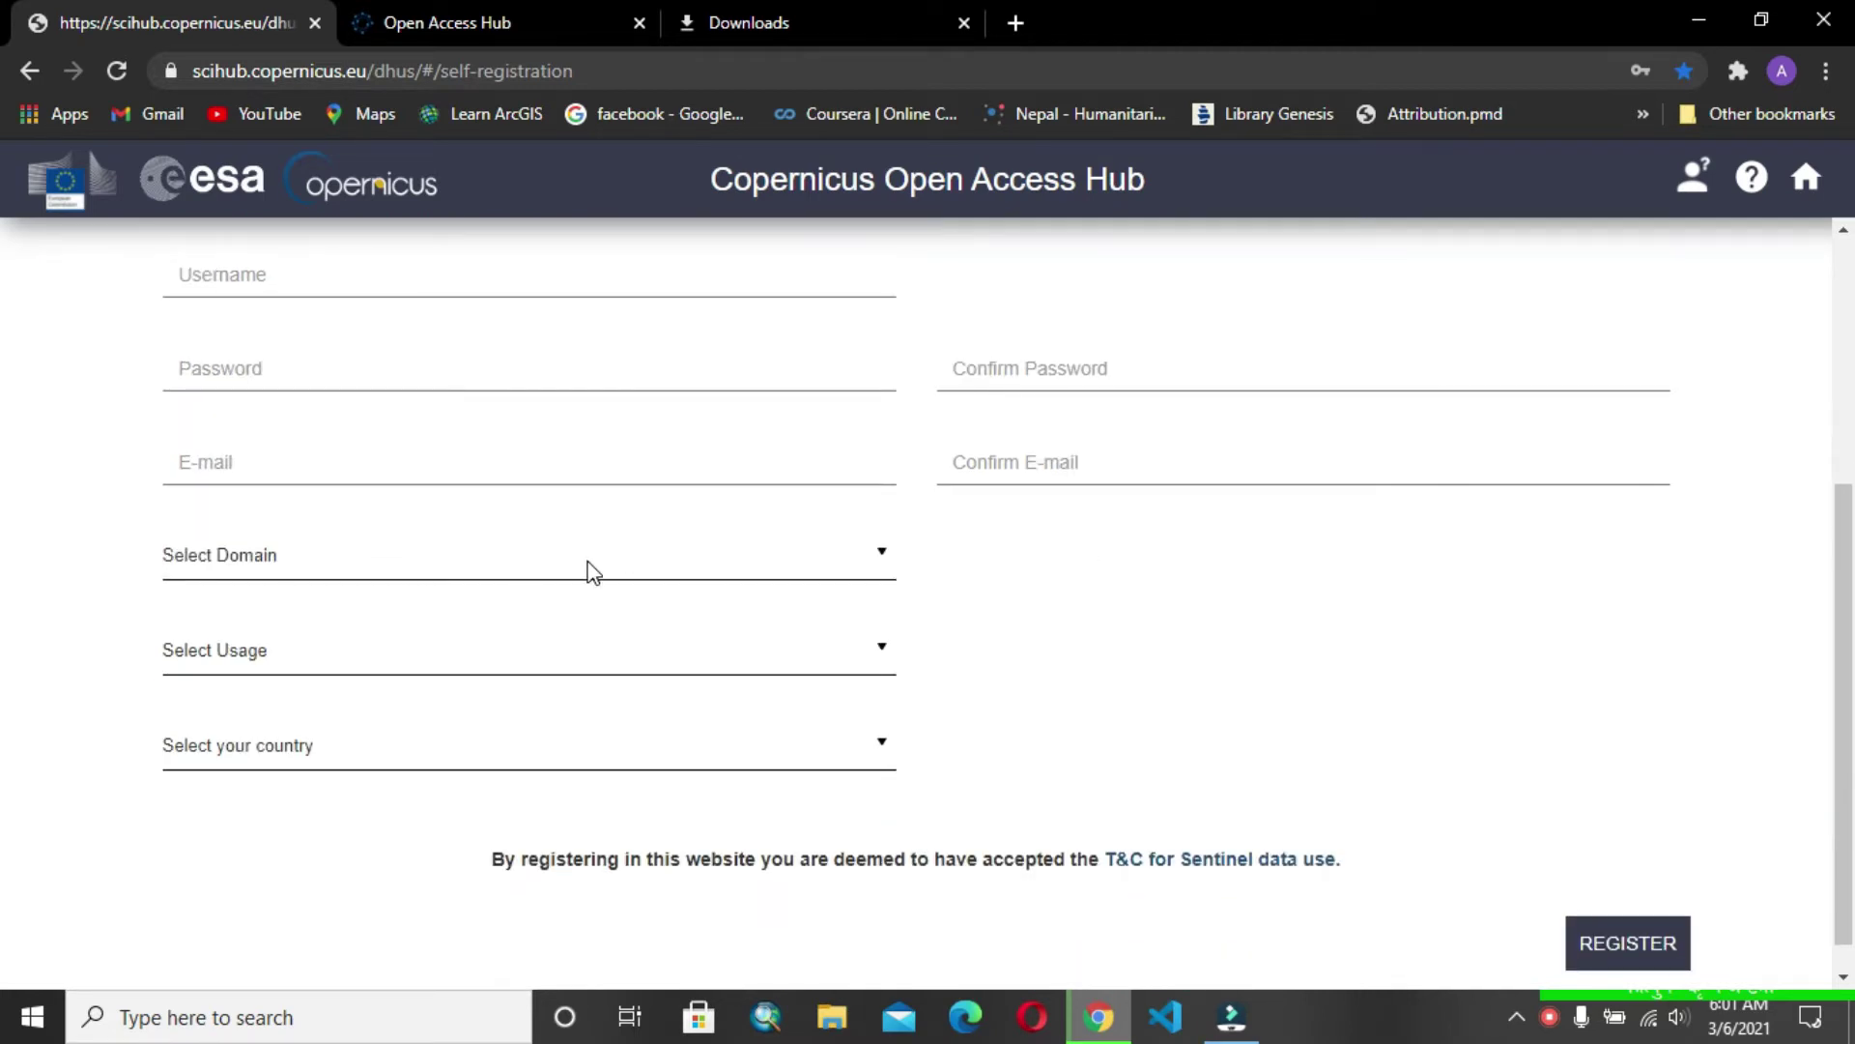
{"action": "scroll", "coordinate": [1001, 644], "scroll_direction": "up", "scroll_amount": 2}
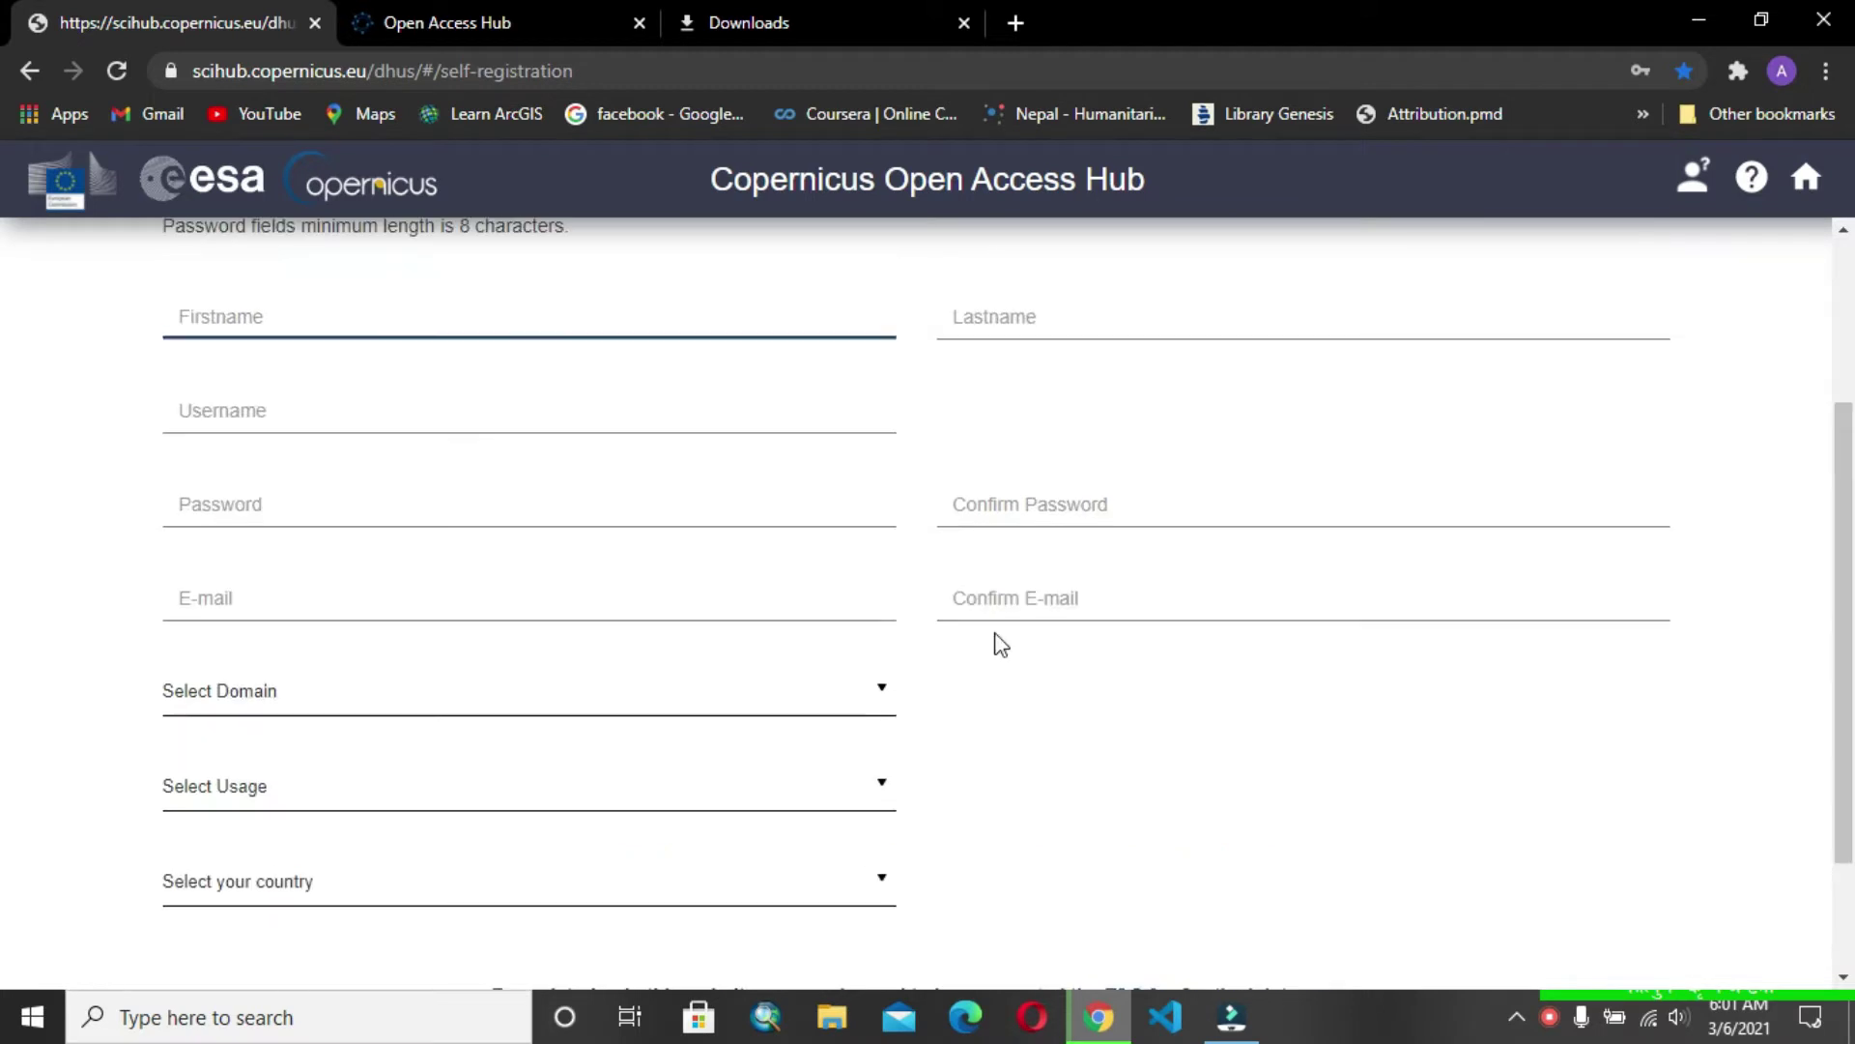
{"action": "scroll", "coordinate": [111, 591], "scroll_direction": "up", "scroll_amount": 3}
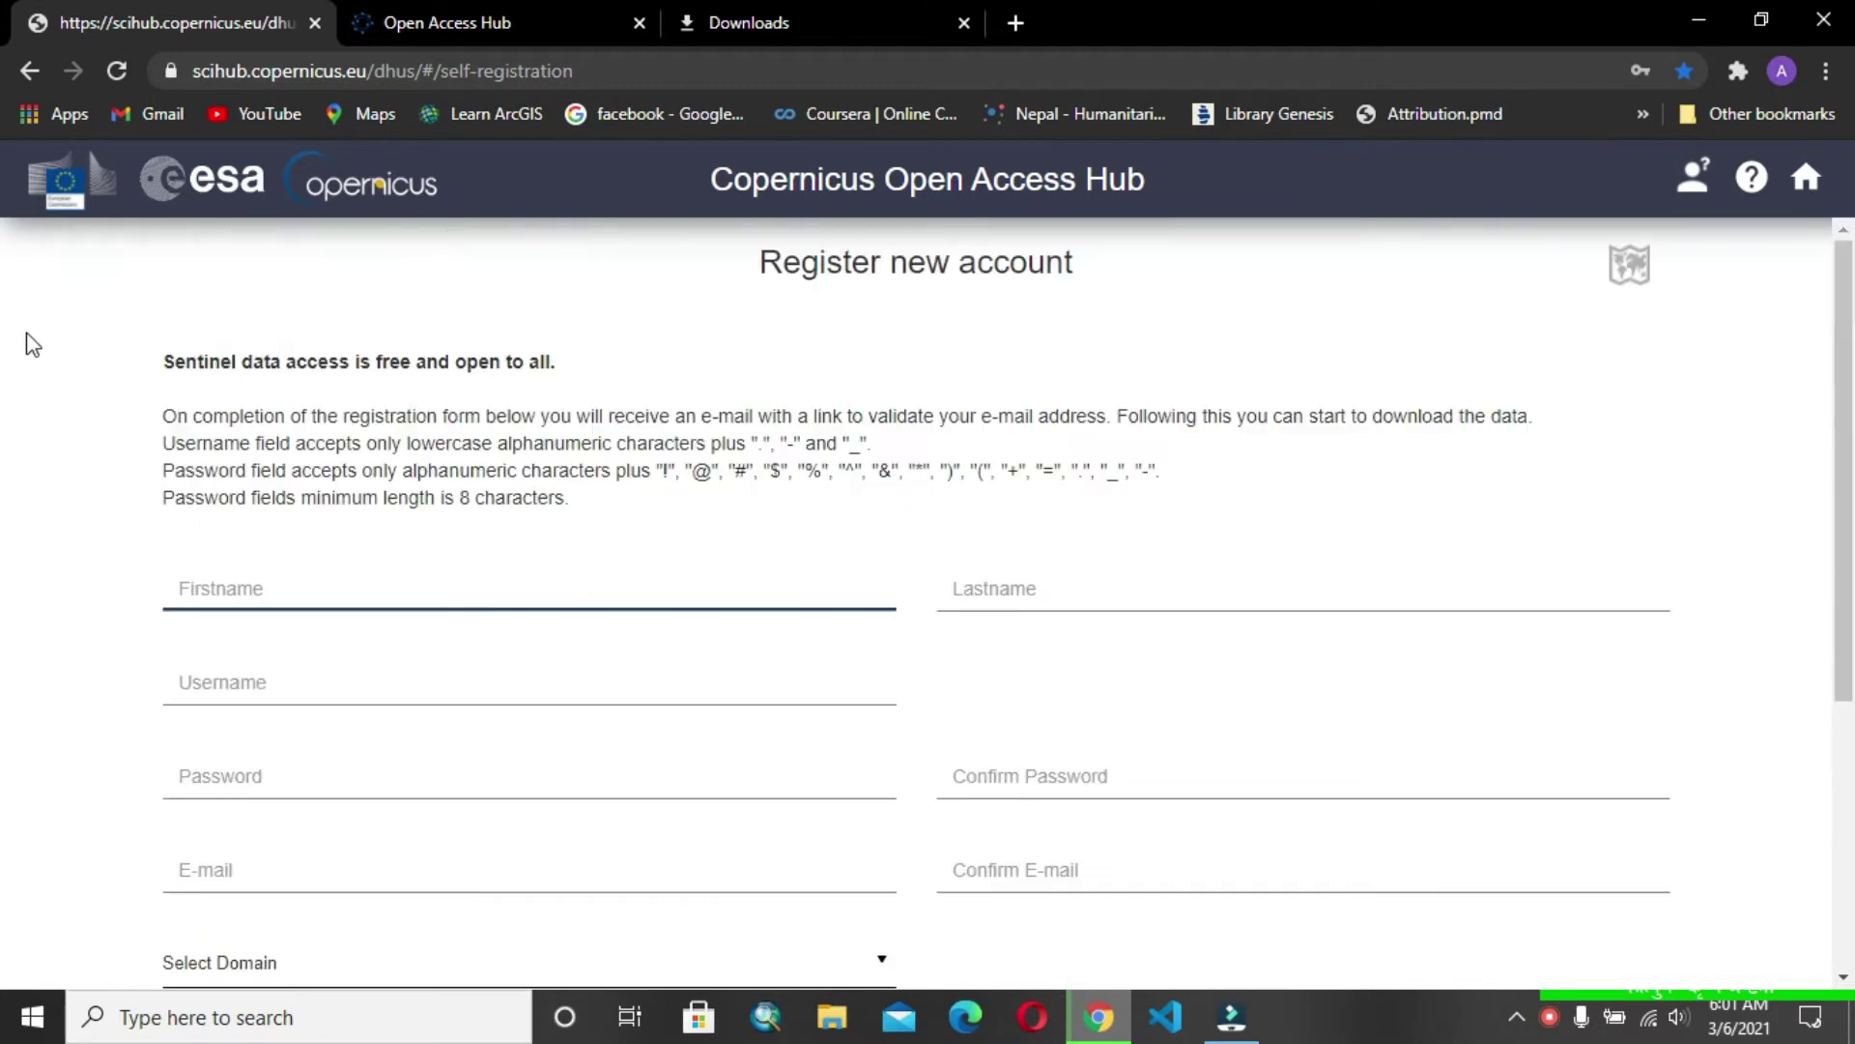
Step: Return to the map page and log in with the saved account credentials
{"action": "left_click", "coordinate": [29, 71]}
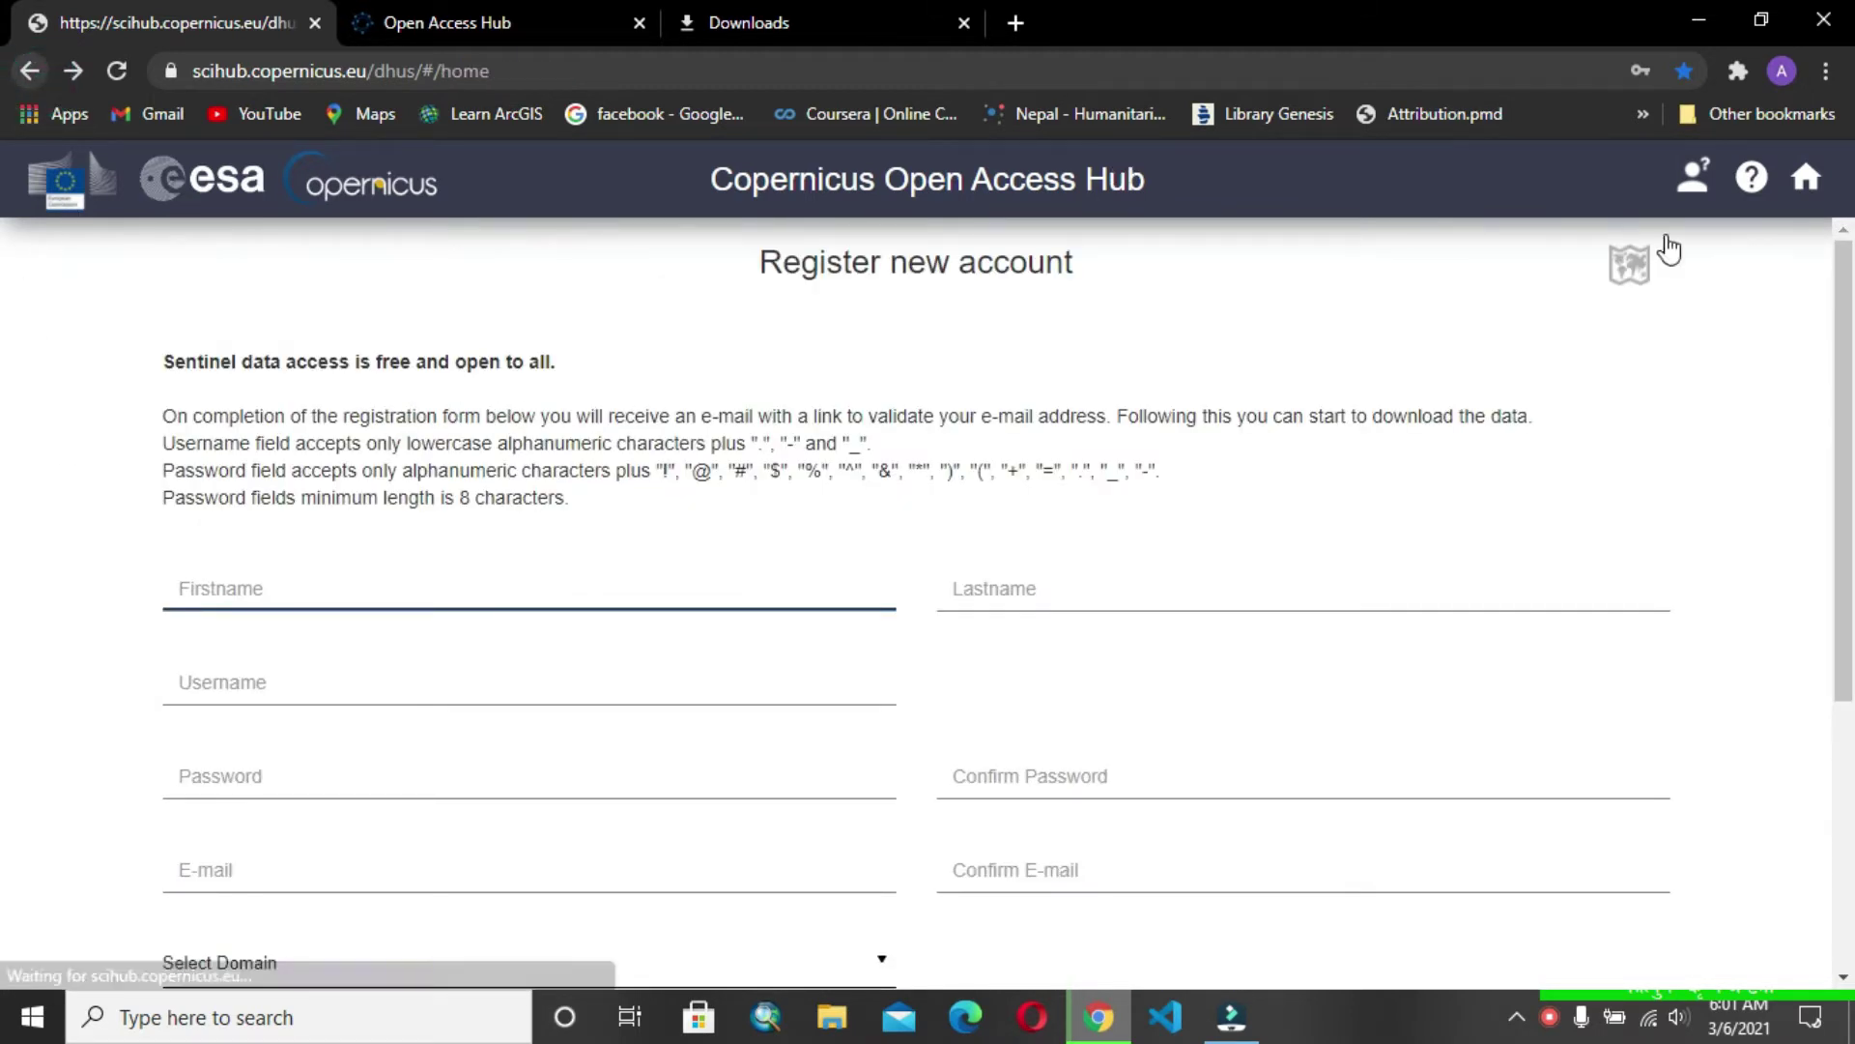
{"action": "left_click", "coordinate": [1703, 186]}
{"action": "left_click", "coordinate": [1655, 534]}
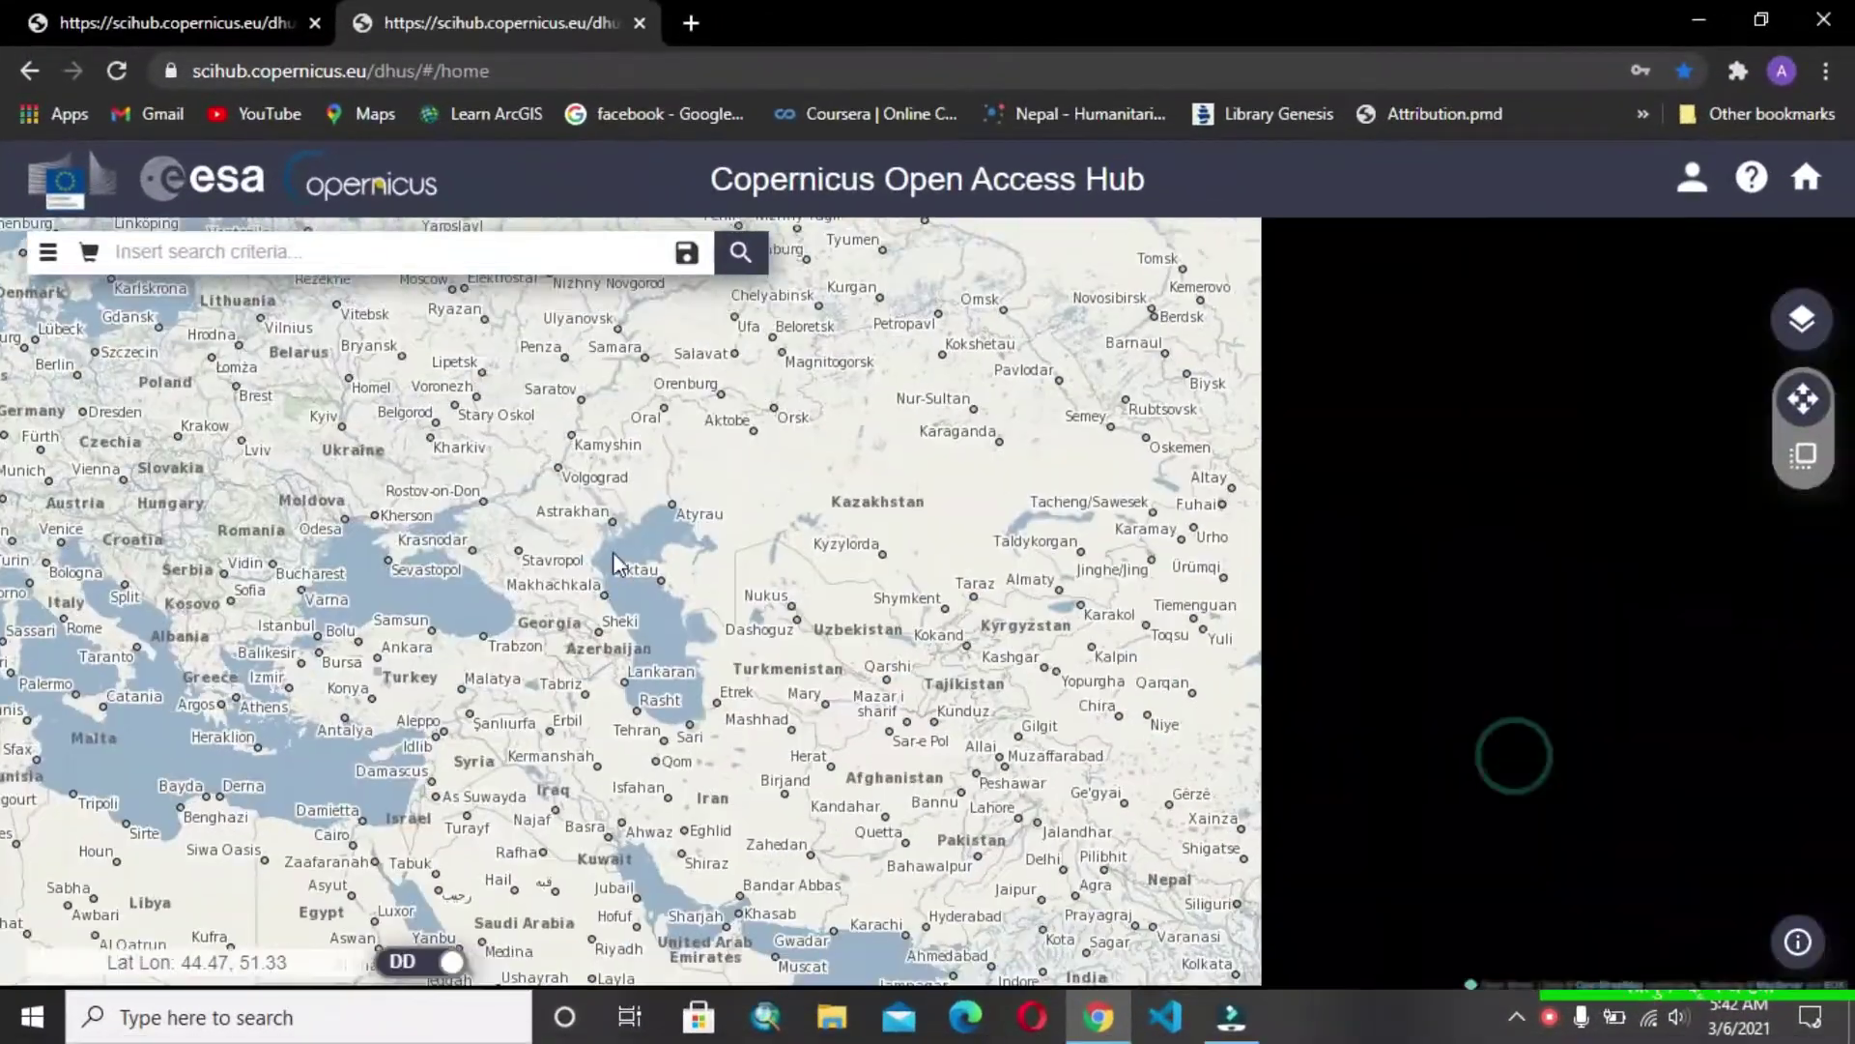
Step: Pan east and zoom in over Nepal until Kusma and the F42 road fill the view
{"action": "left_click_drag", "start_coordinate": [962, 681], "coordinate": [899, 660]}
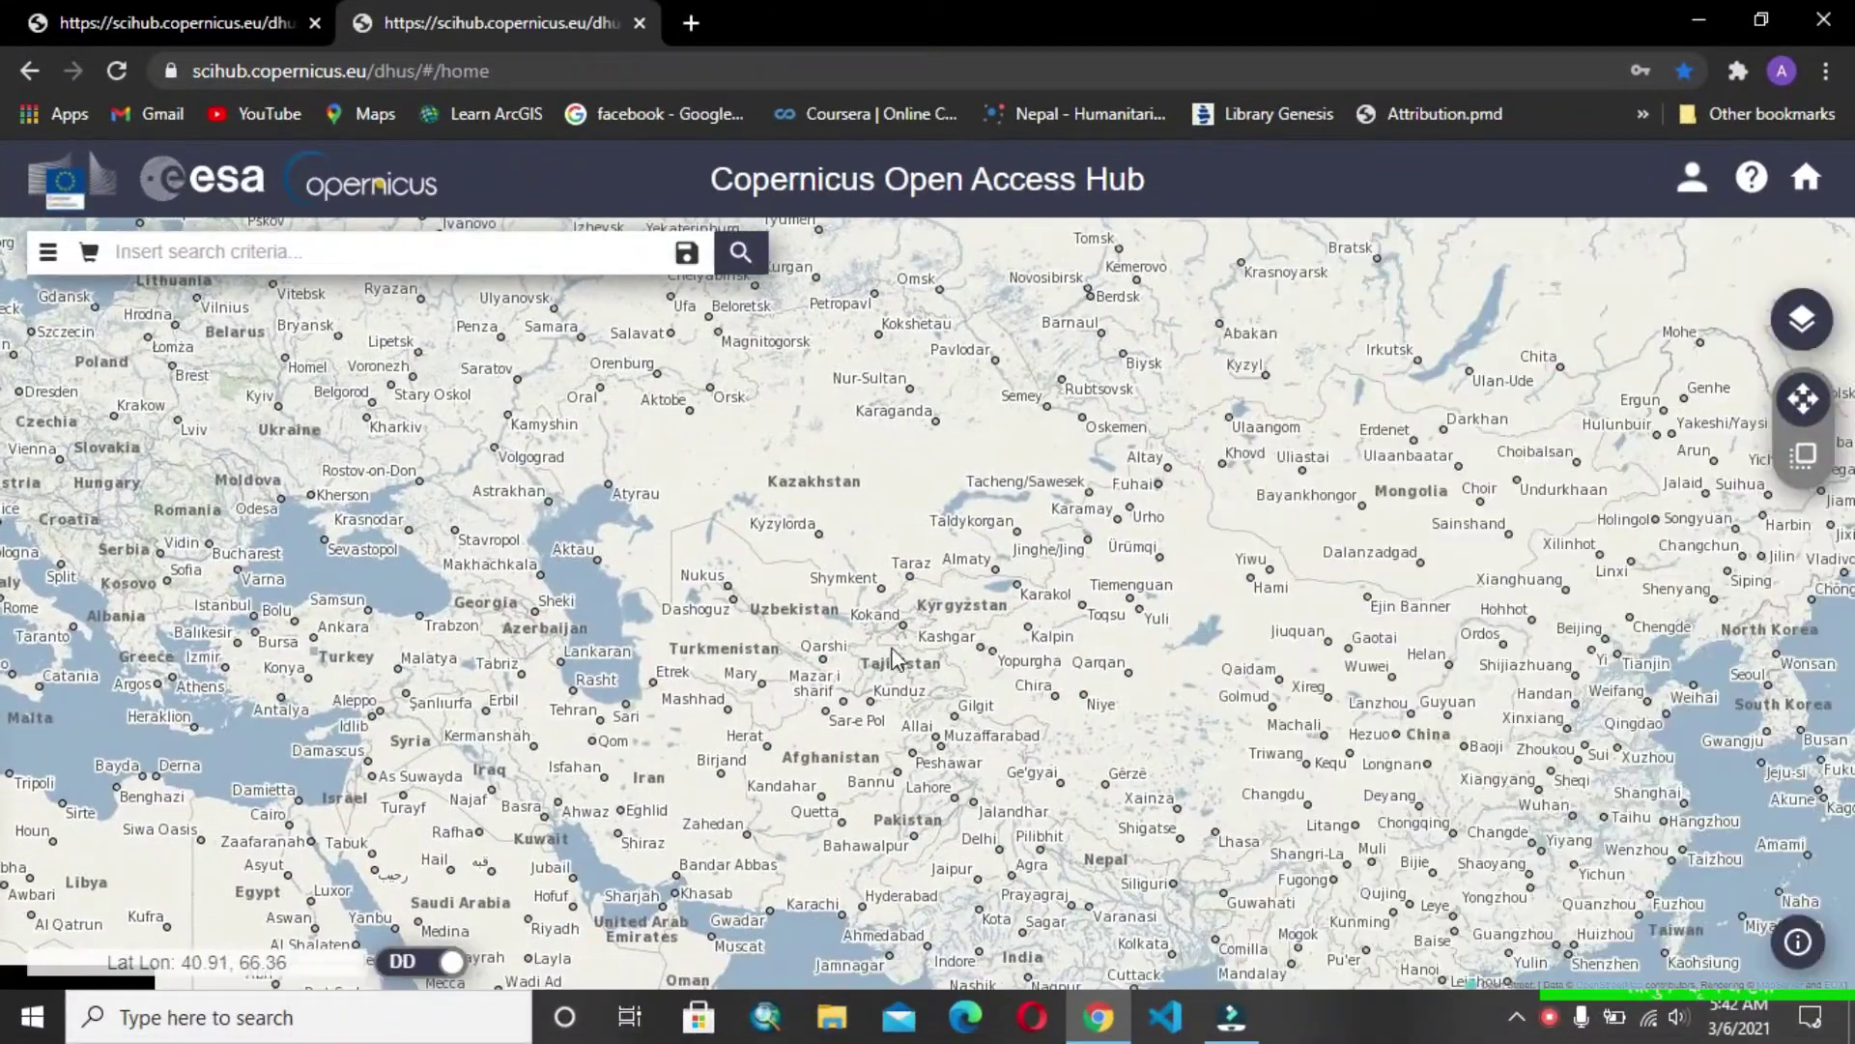
{"action": "scroll", "coordinate": [875, 666], "scroll_direction": "up", "scroll_amount": 3}
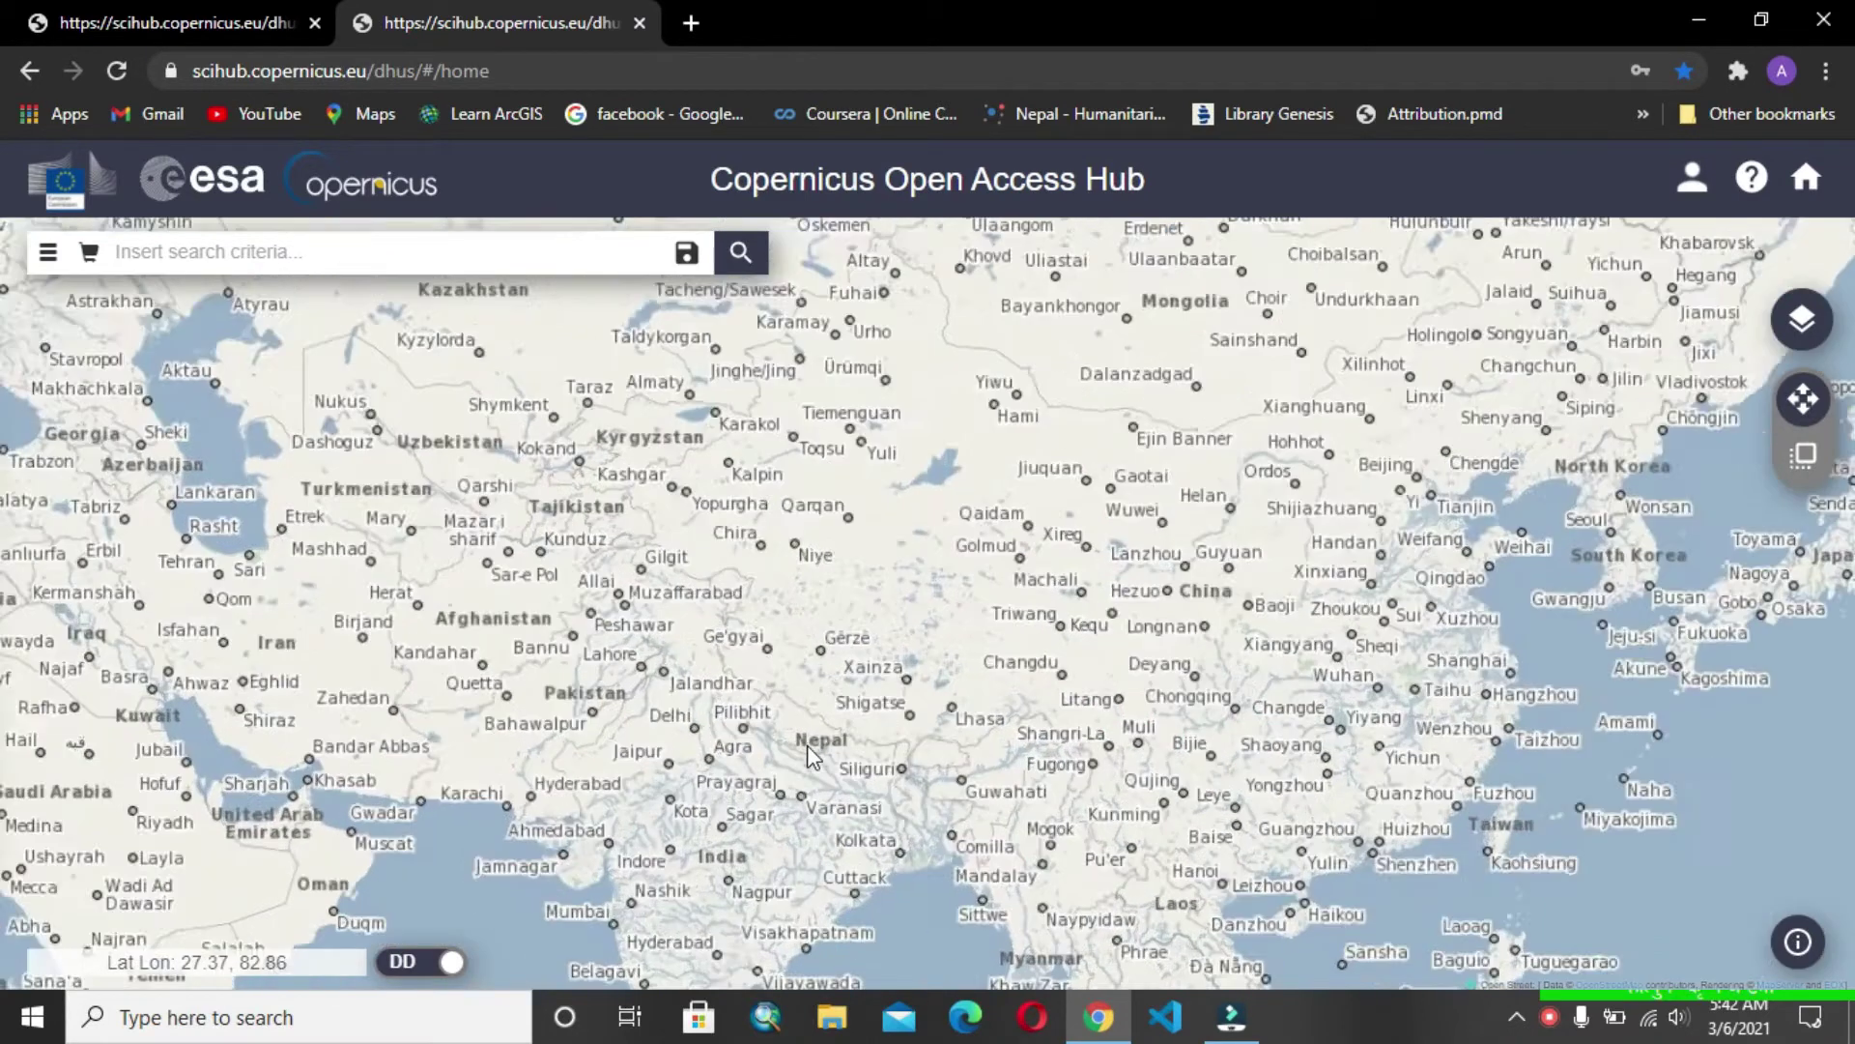
{"action": "scroll", "coordinate": [866, 667], "scroll_direction": "up", "scroll_amount": 2}
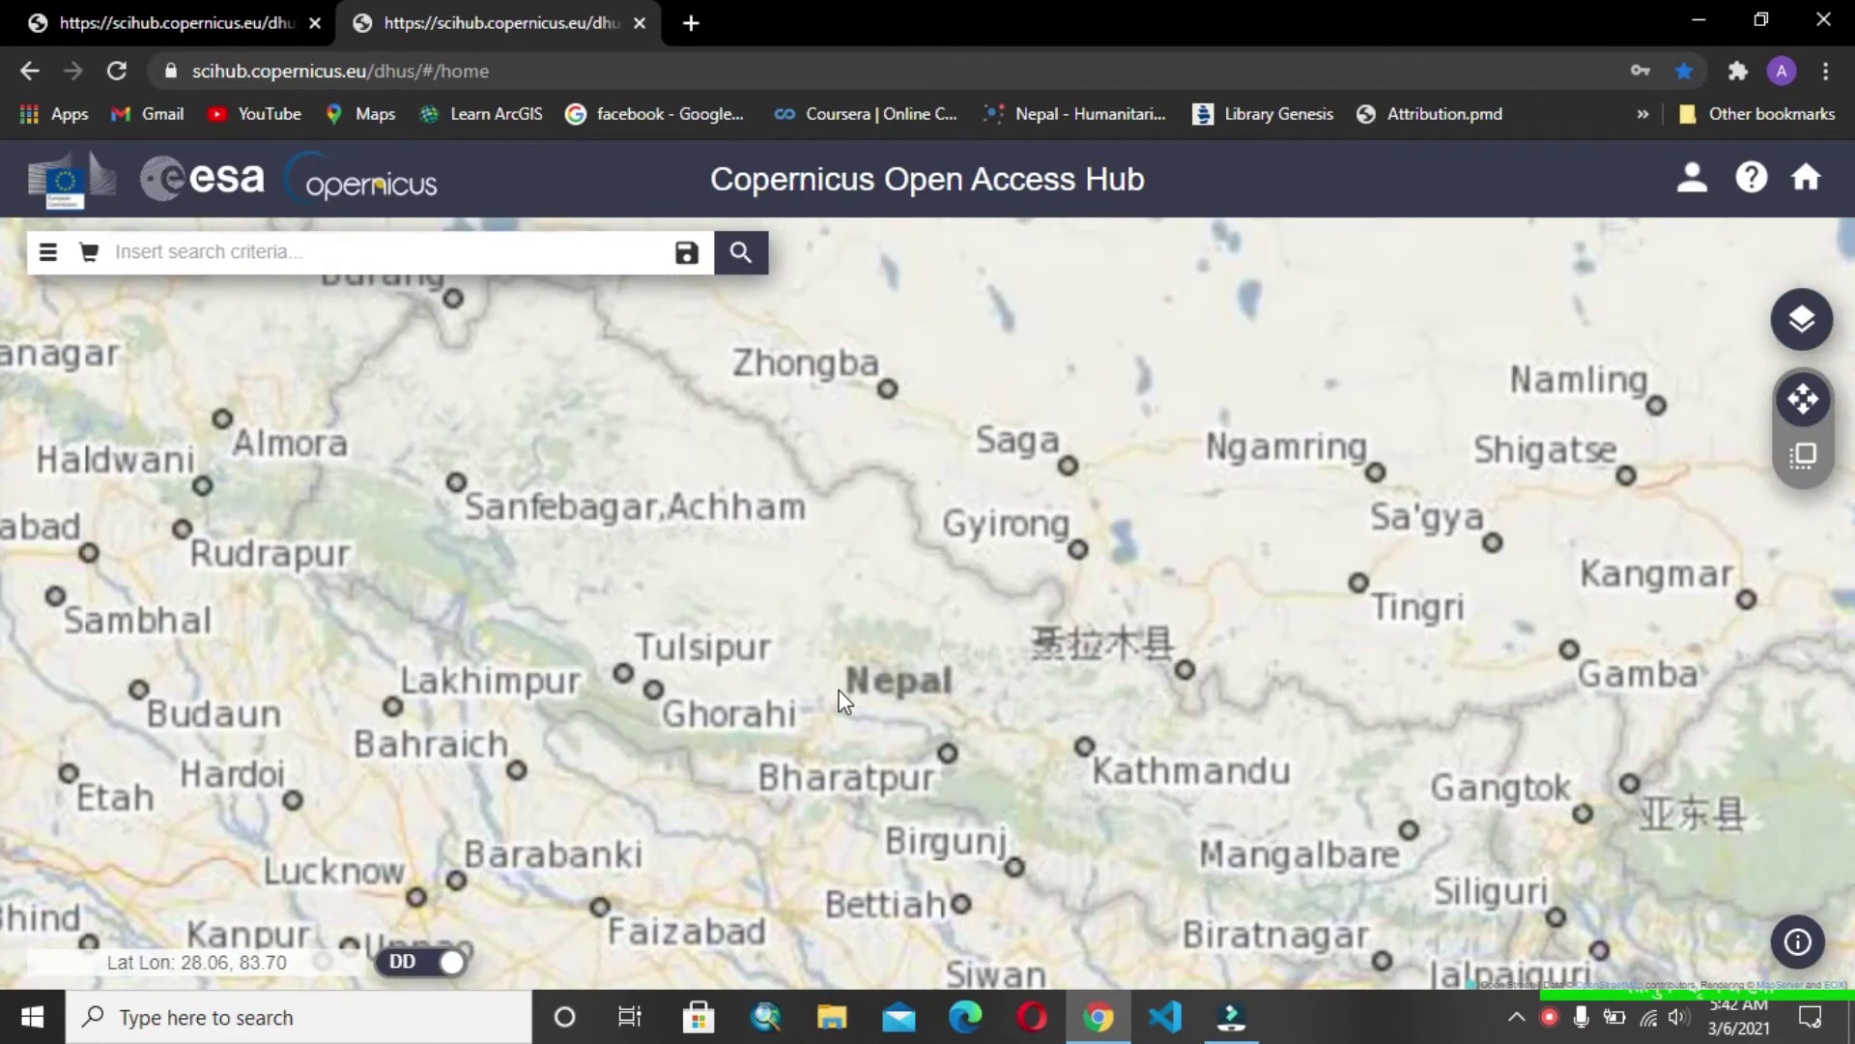
{"action": "scroll", "coordinate": [796, 583], "scroll_direction": "up", "scroll_amount": 2}
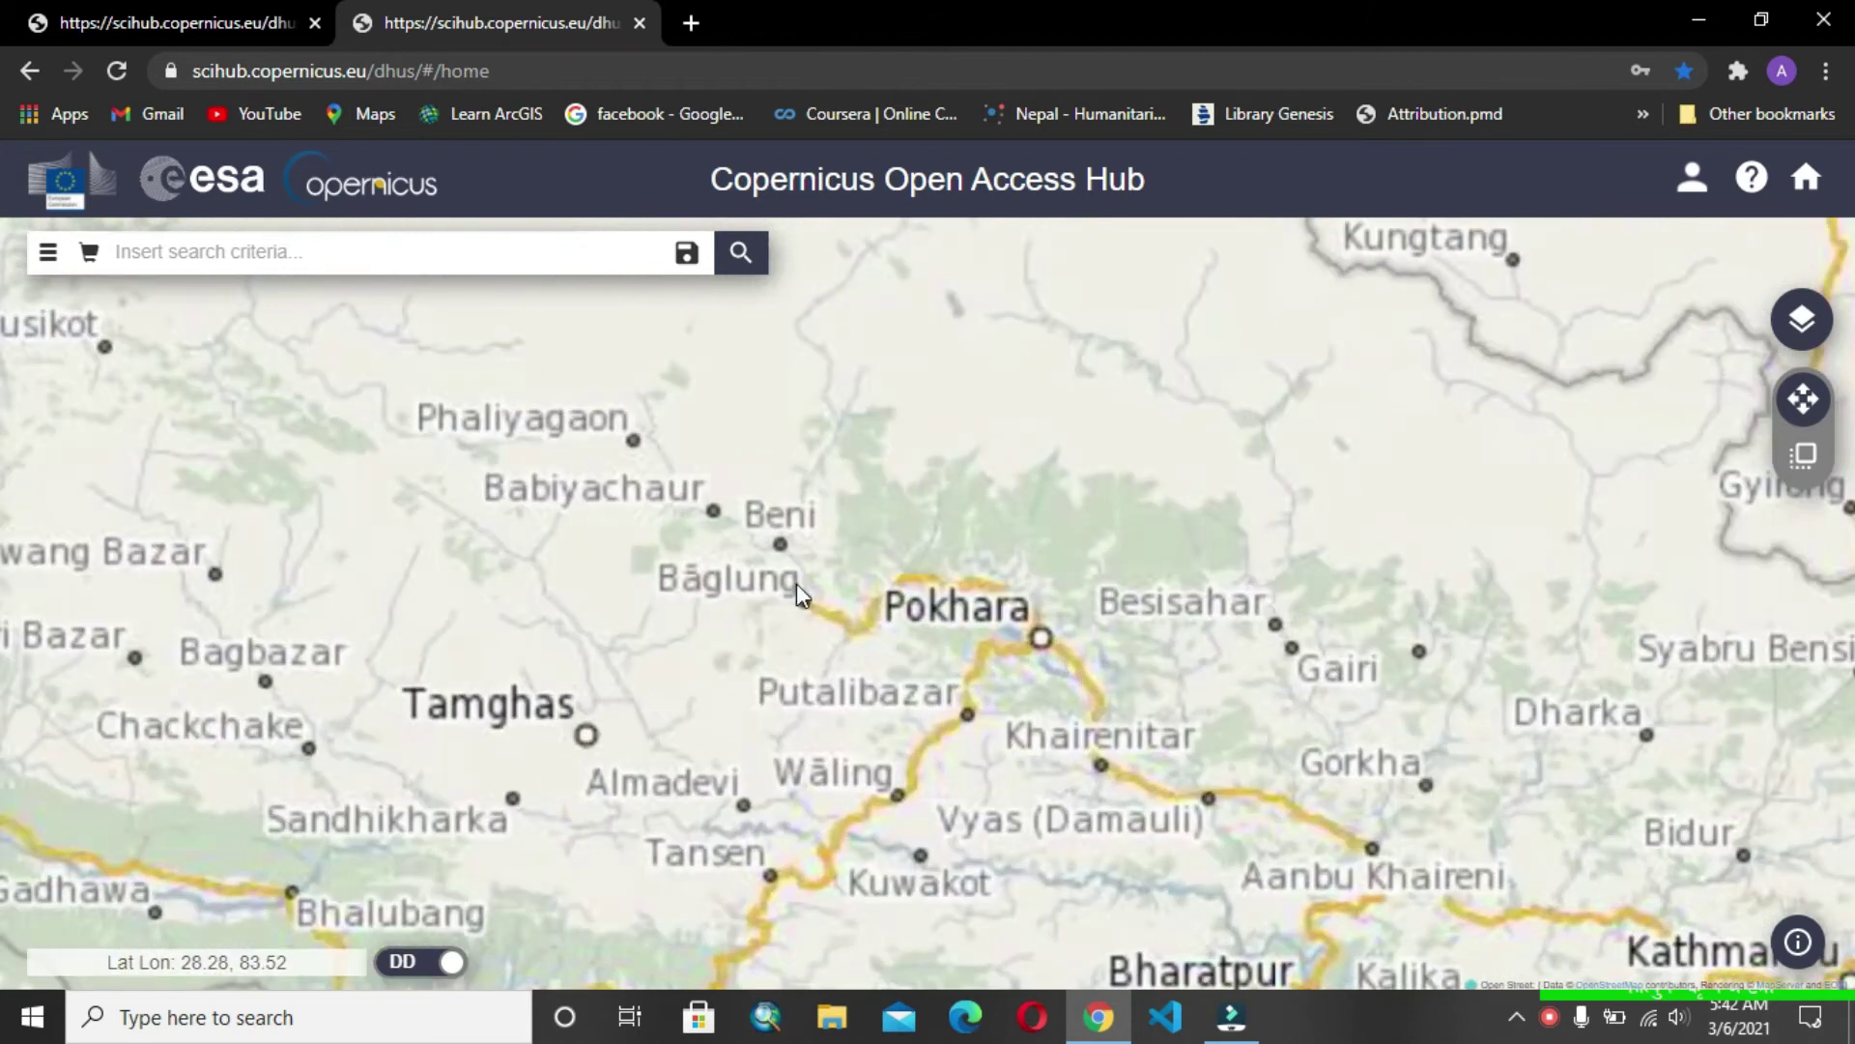
{"action": "scroll", "coordinate": [809, 646], "scroll_direction": "up", "scroll_amount": 3}
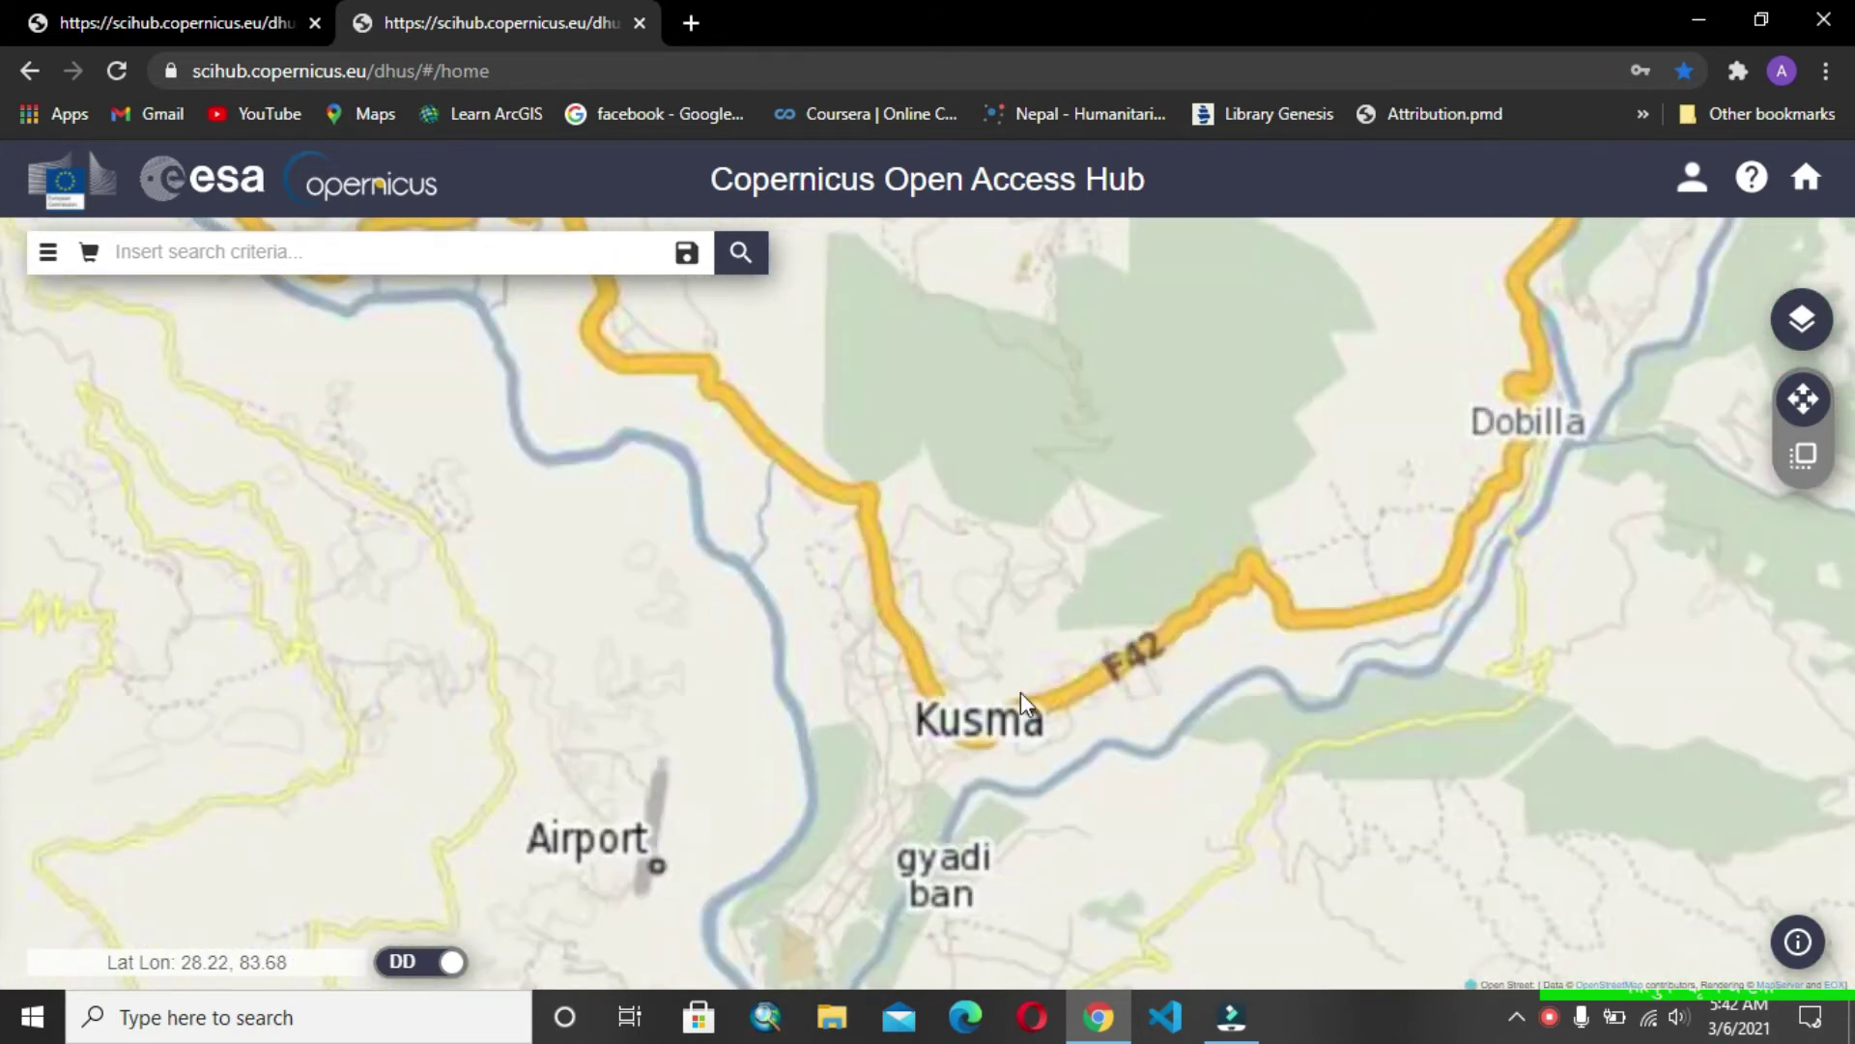
{"action": "scroll", "coordinate": [1020, 692], "scroll_direction": "up", "scroll_amount": 2}
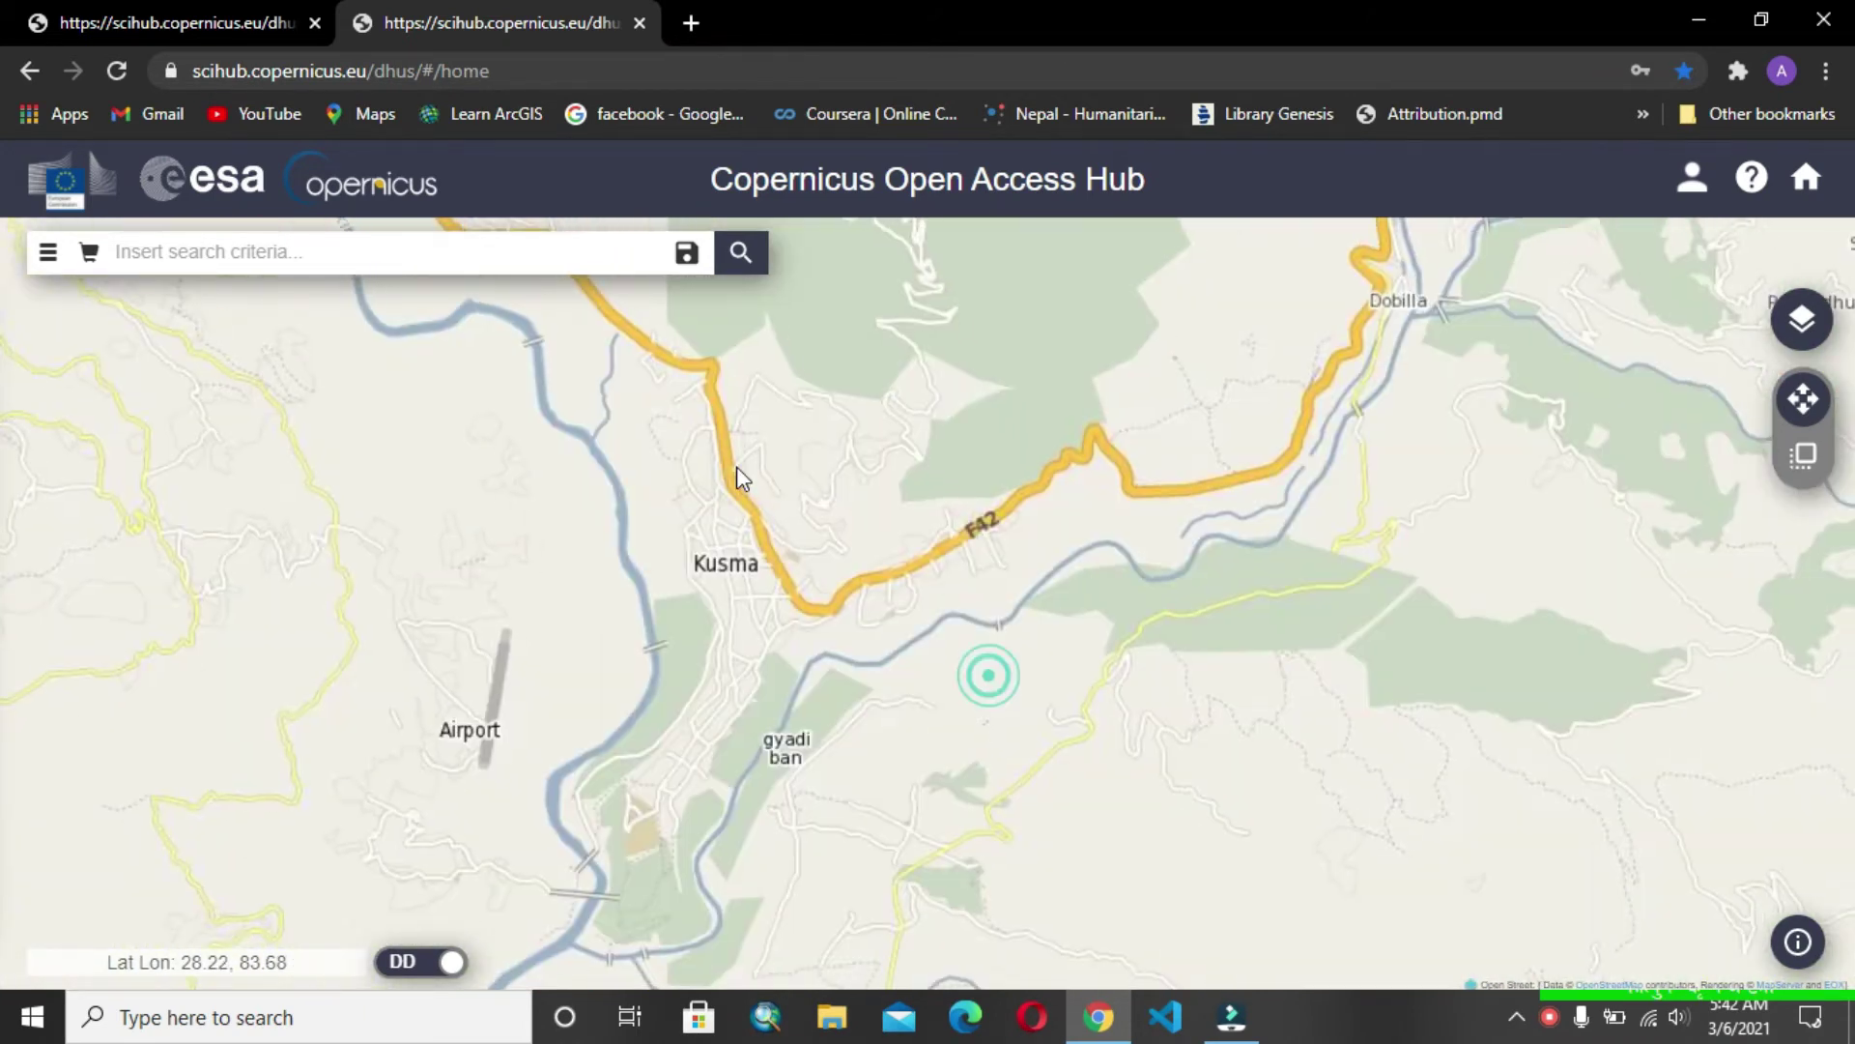
{"action": "left_click", "coordinate": [706, 591]}
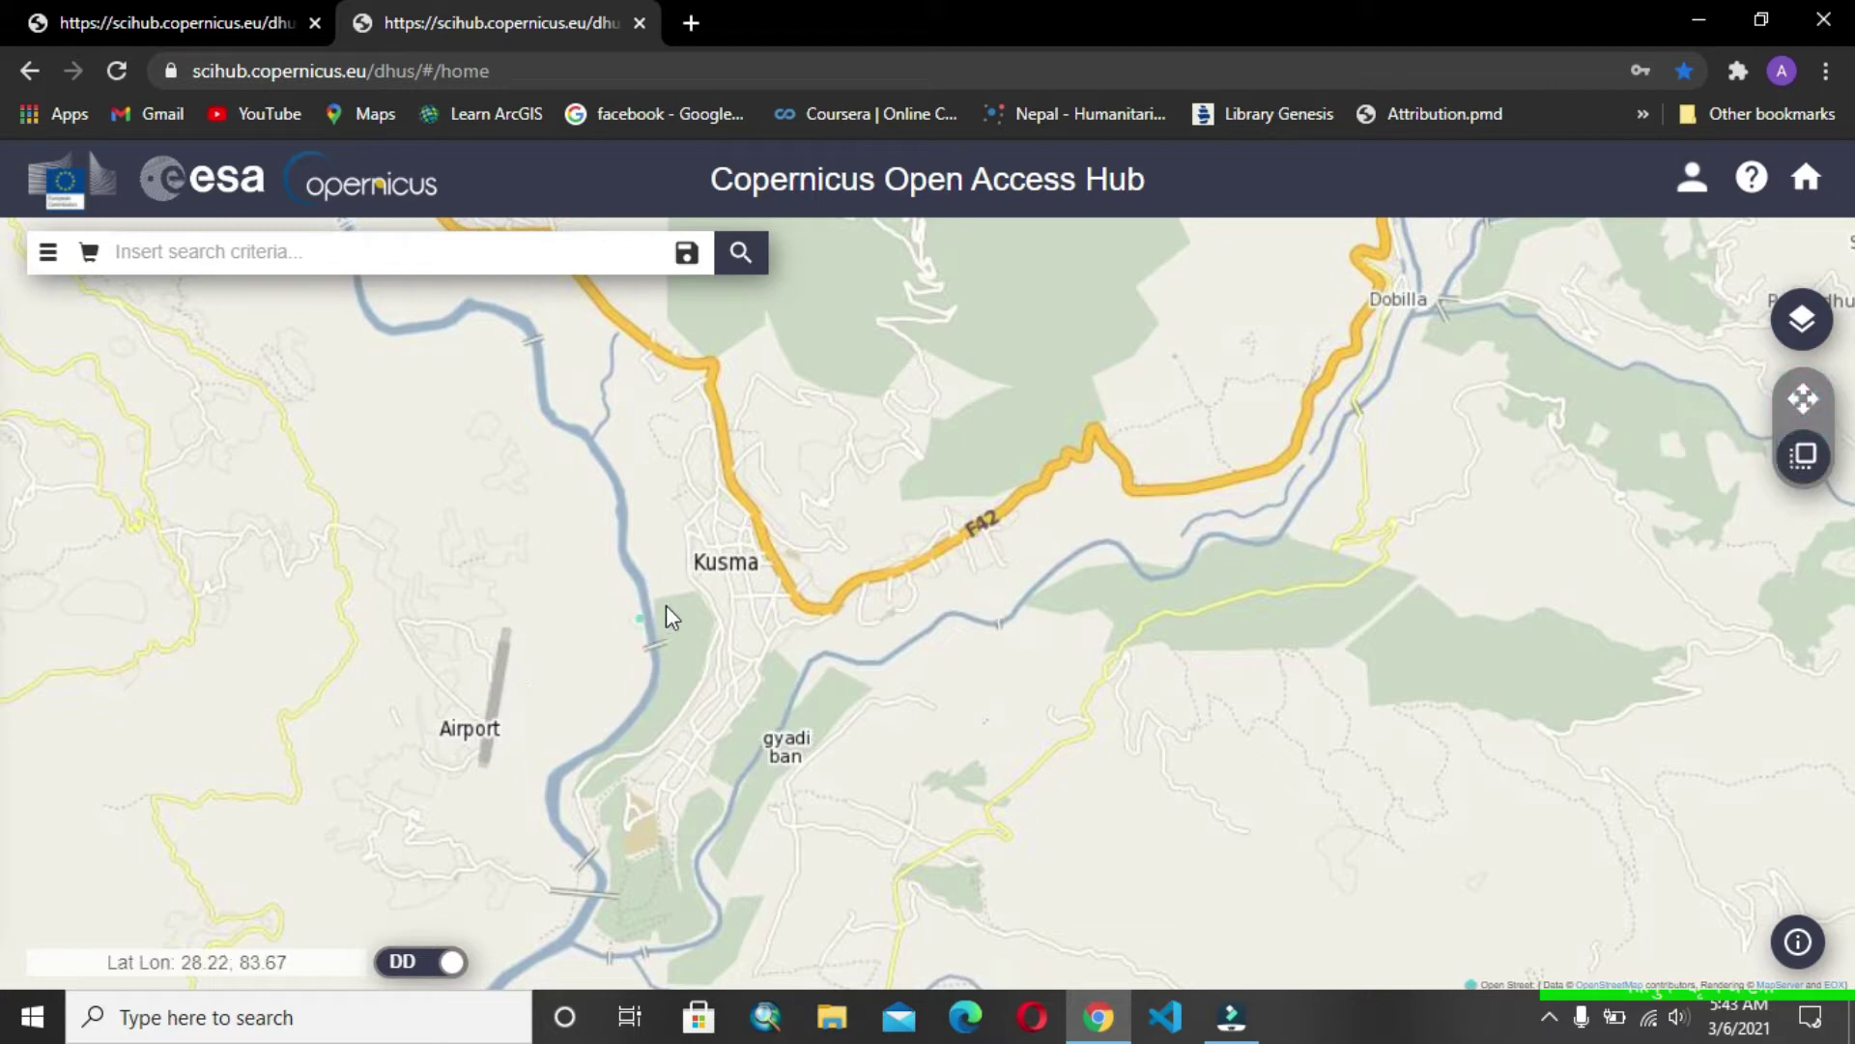
Step: Draw a search rectangle over Kusma, then replace it with a wider box around the town
{"action": "left_click", "coordinate": [675, 539]}
{"action": "left_click_drag", "start_coordinate": [655, 517], "coordinate": [911, 803]}
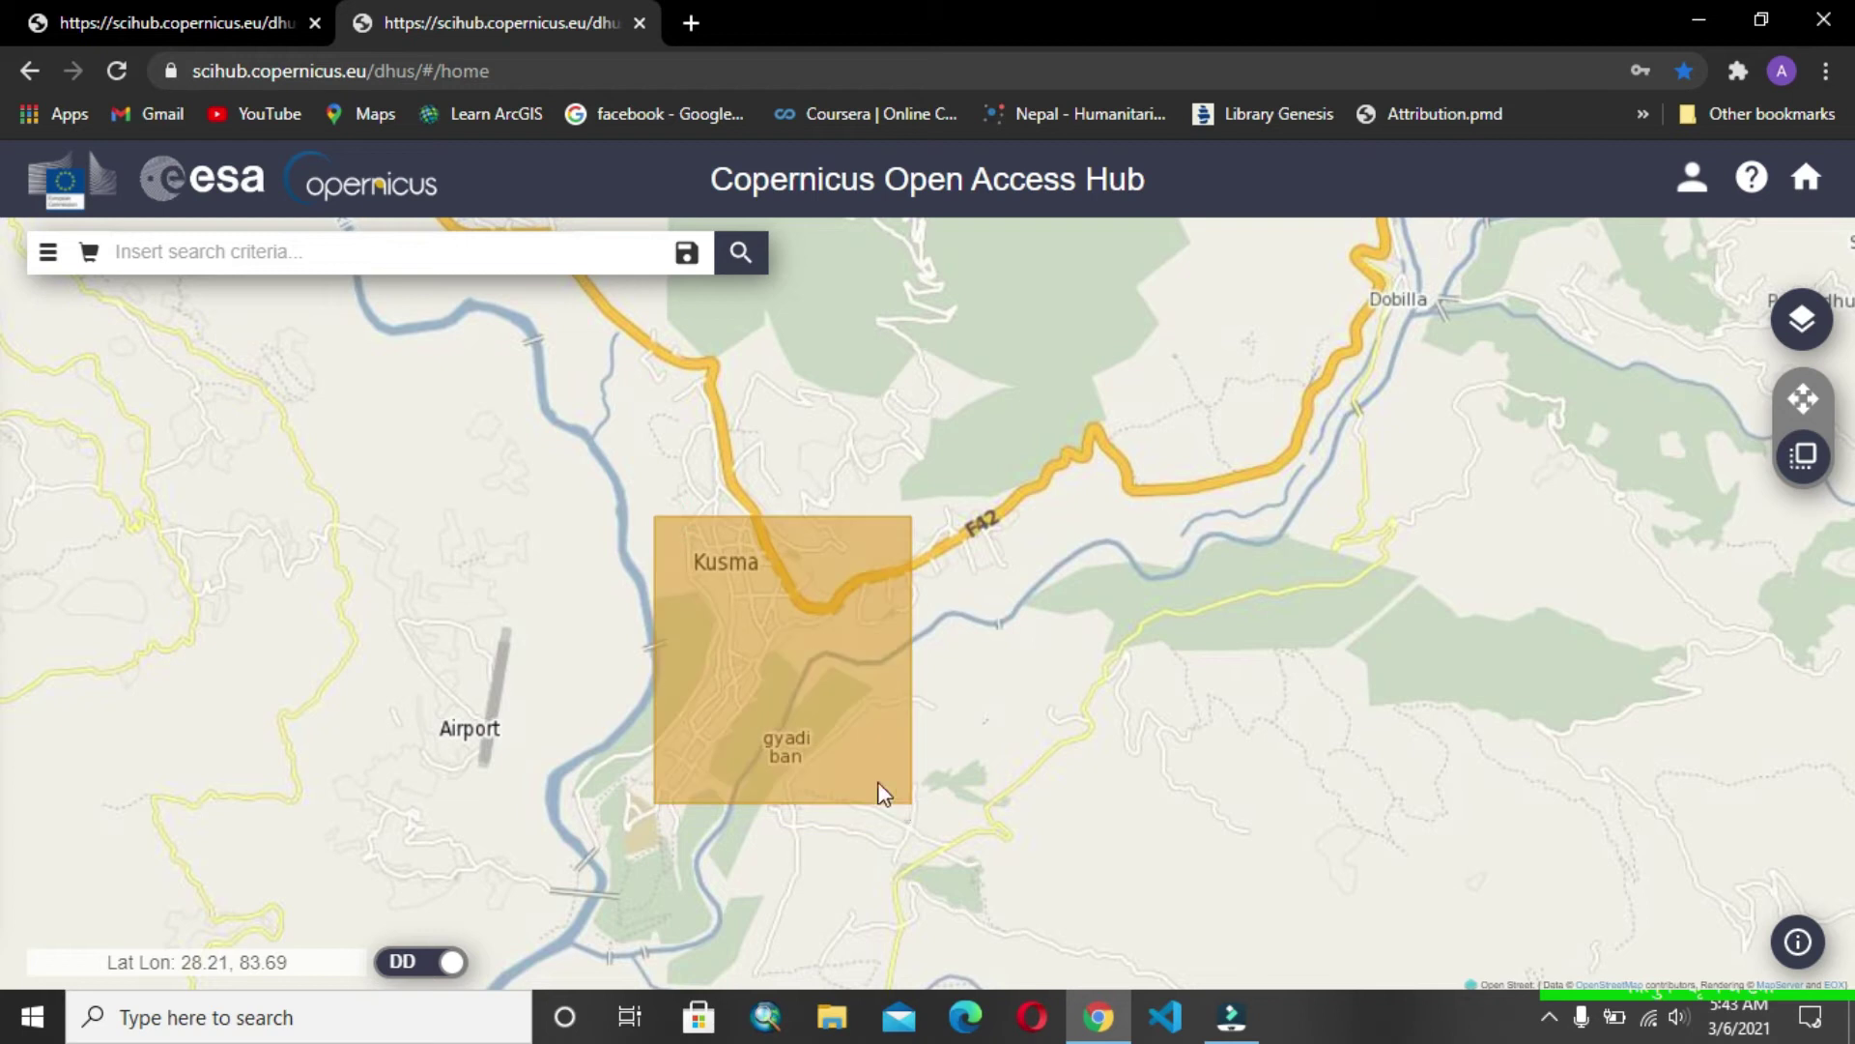
{"action": "left_click", "coordinate": [514, 701]}
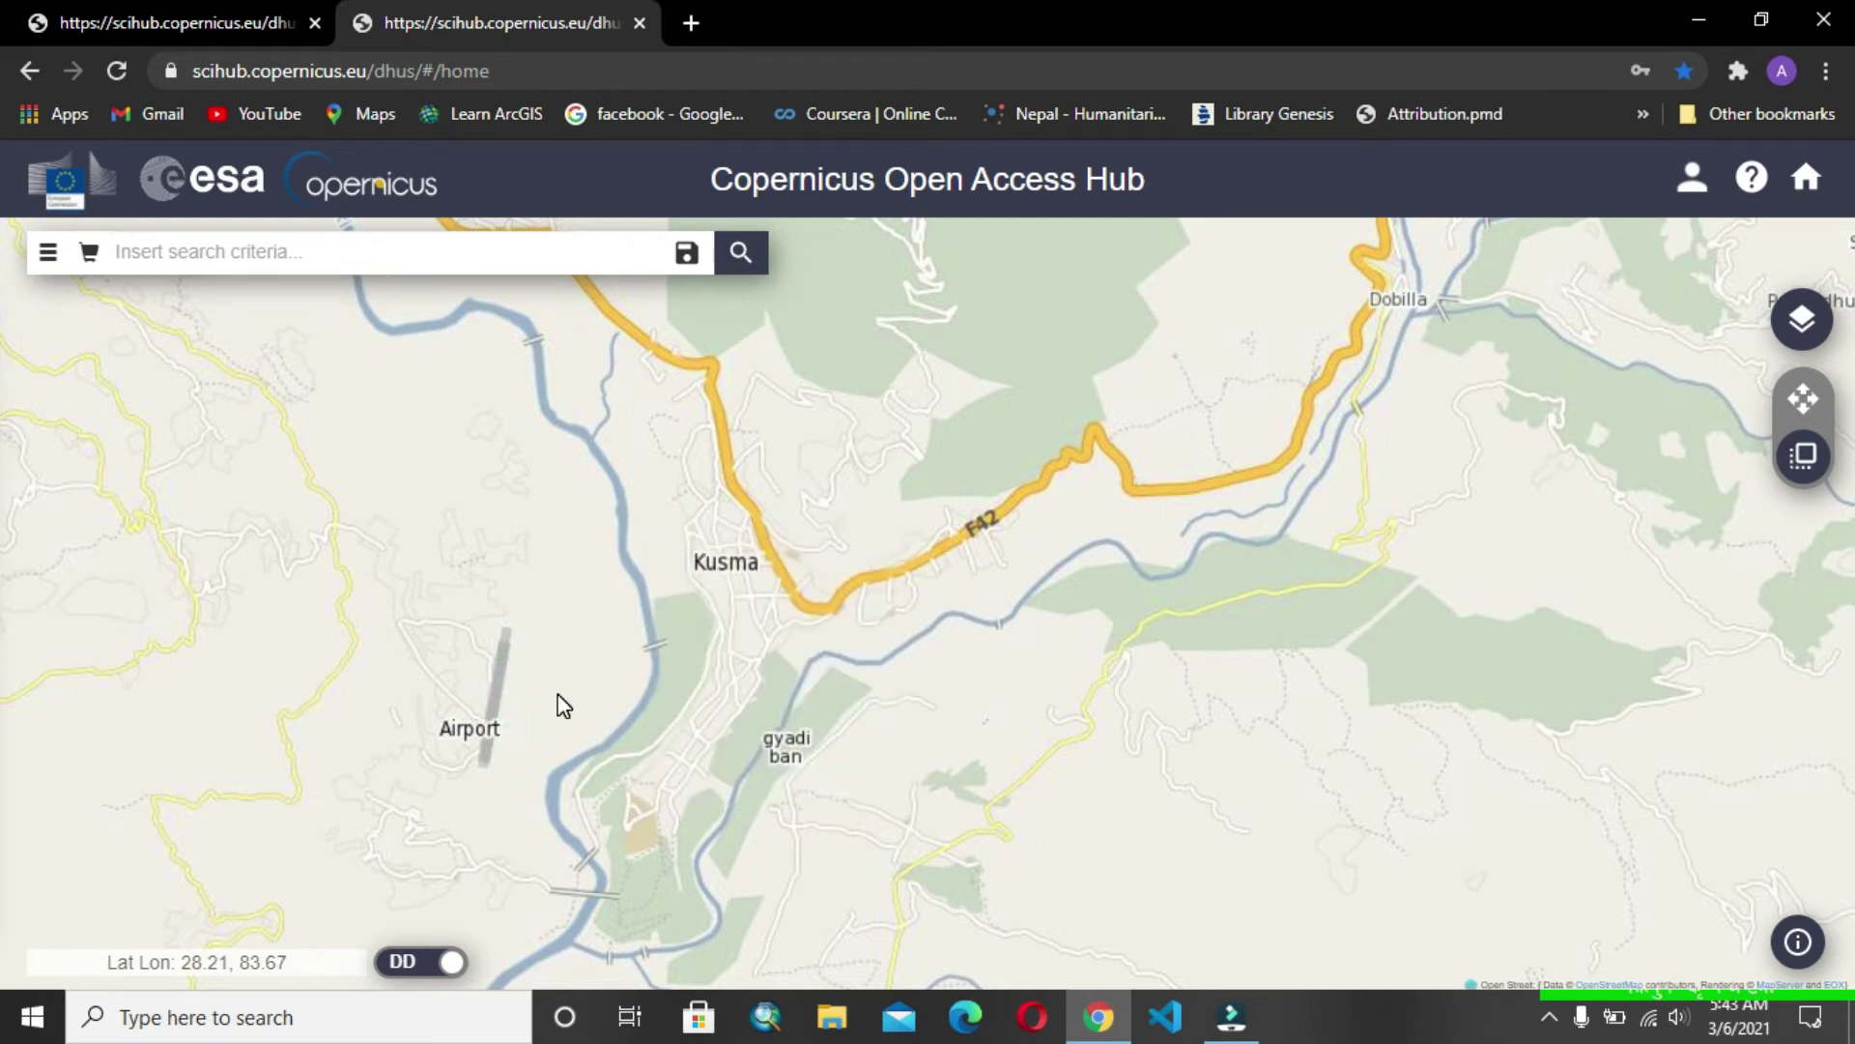
{"action": "left_click_drag", "start_coordinate": [559, 693], "coordinate": [1014, 490]}
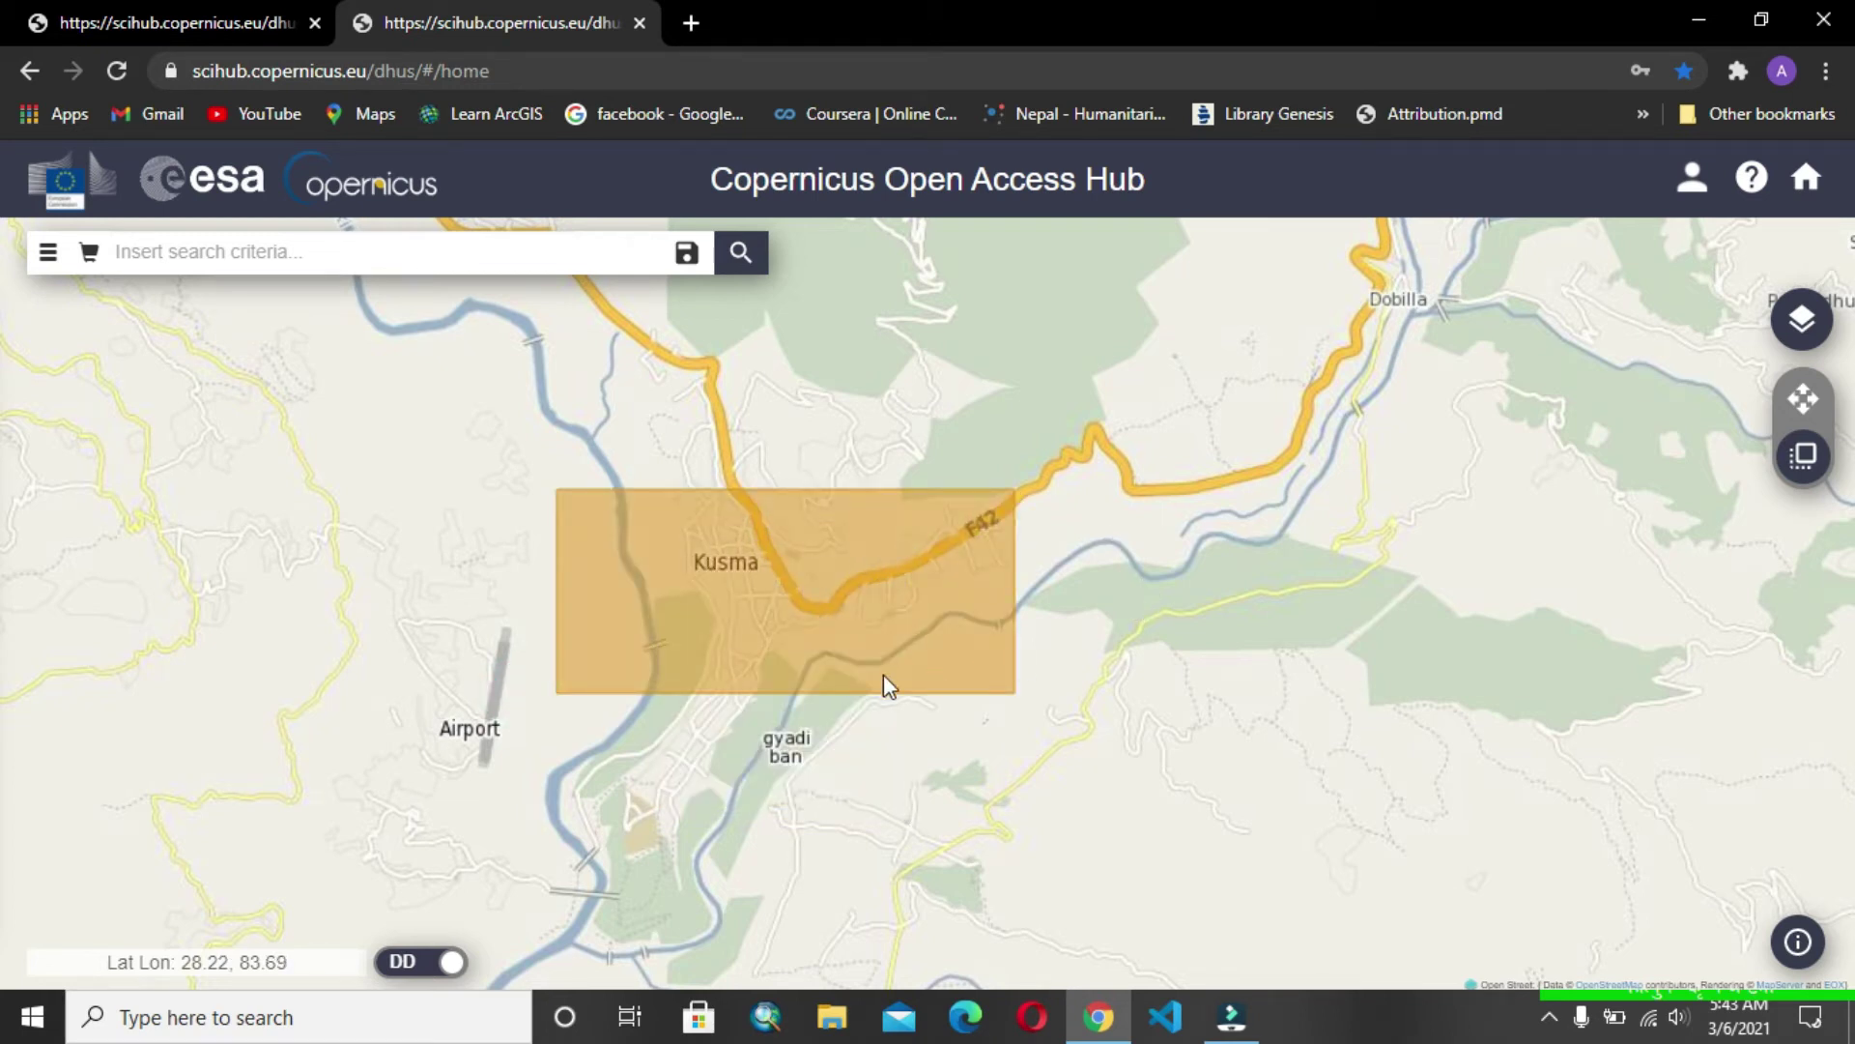
Step: Open Advanced Search and scroll down to the Sentinel-2 mission options
{"action": "left_click", "coordinate": [45, 257]}
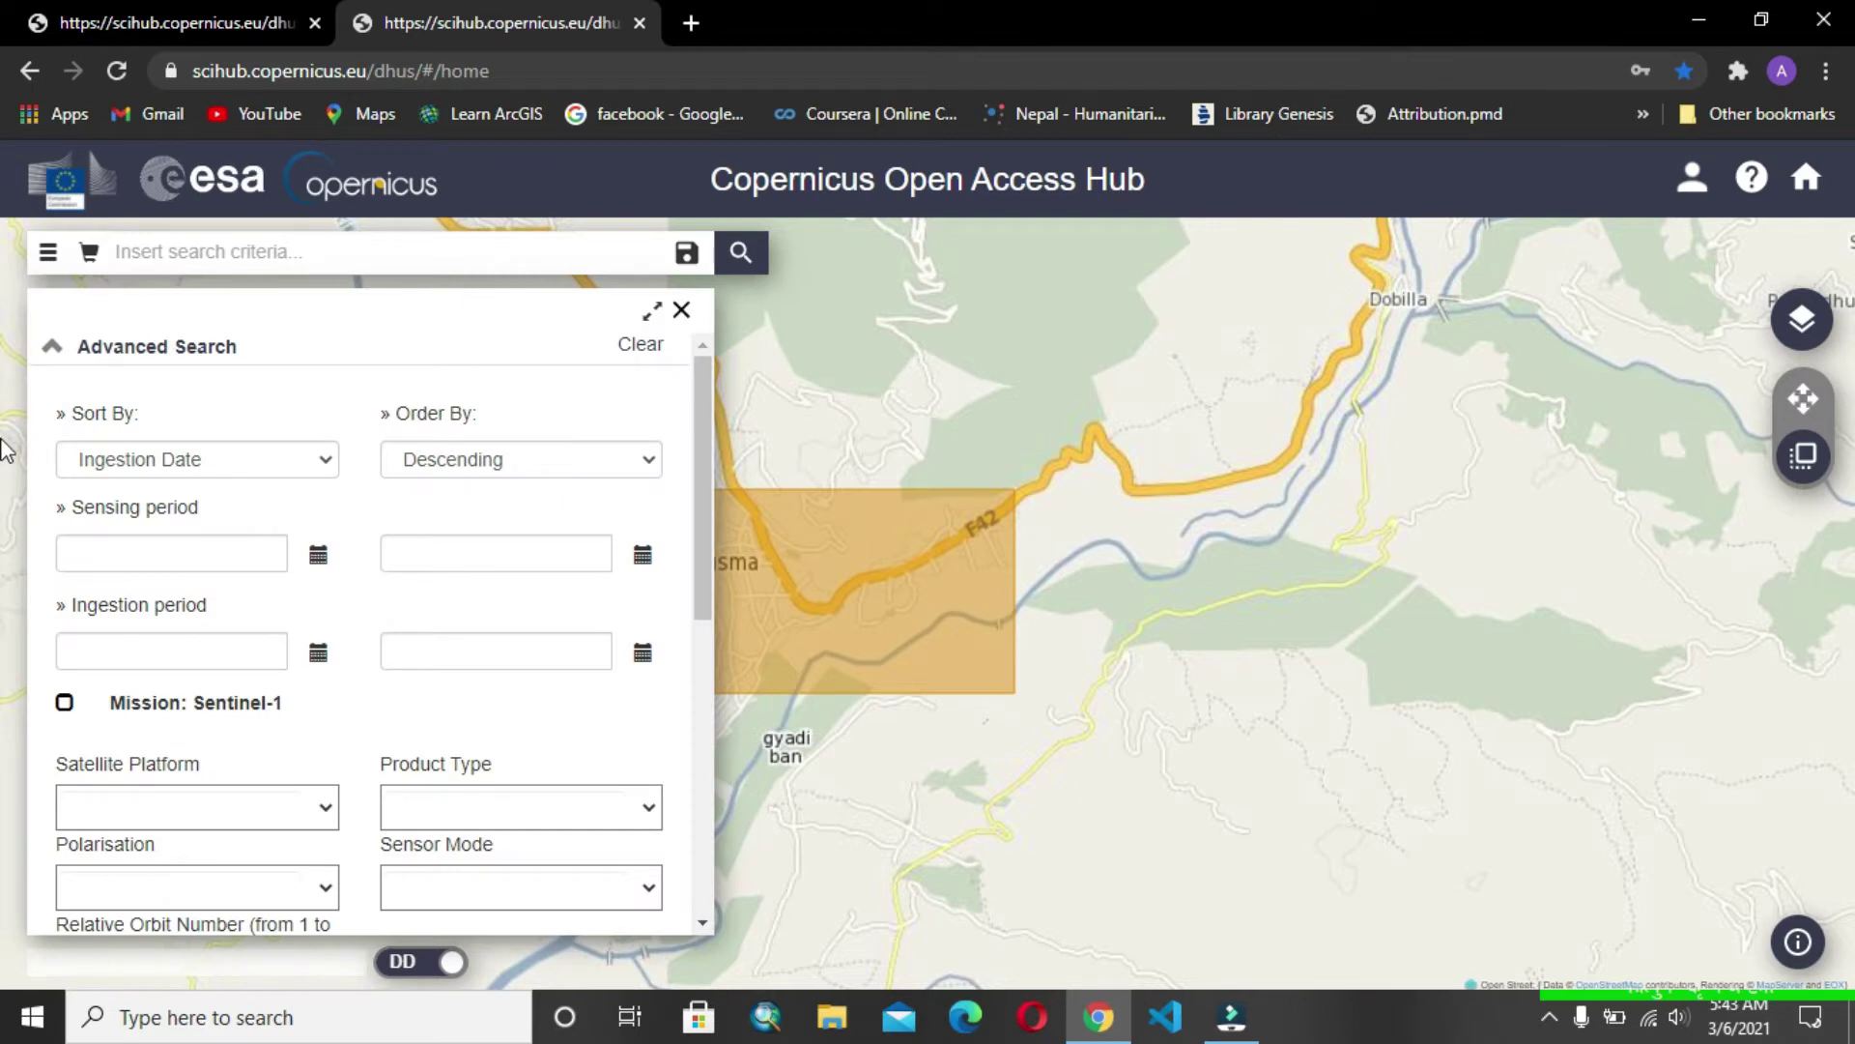
{"action": "scroll", "coordinate": [315, 542], "scroll_direction": "down", "scroll_amount": 1}
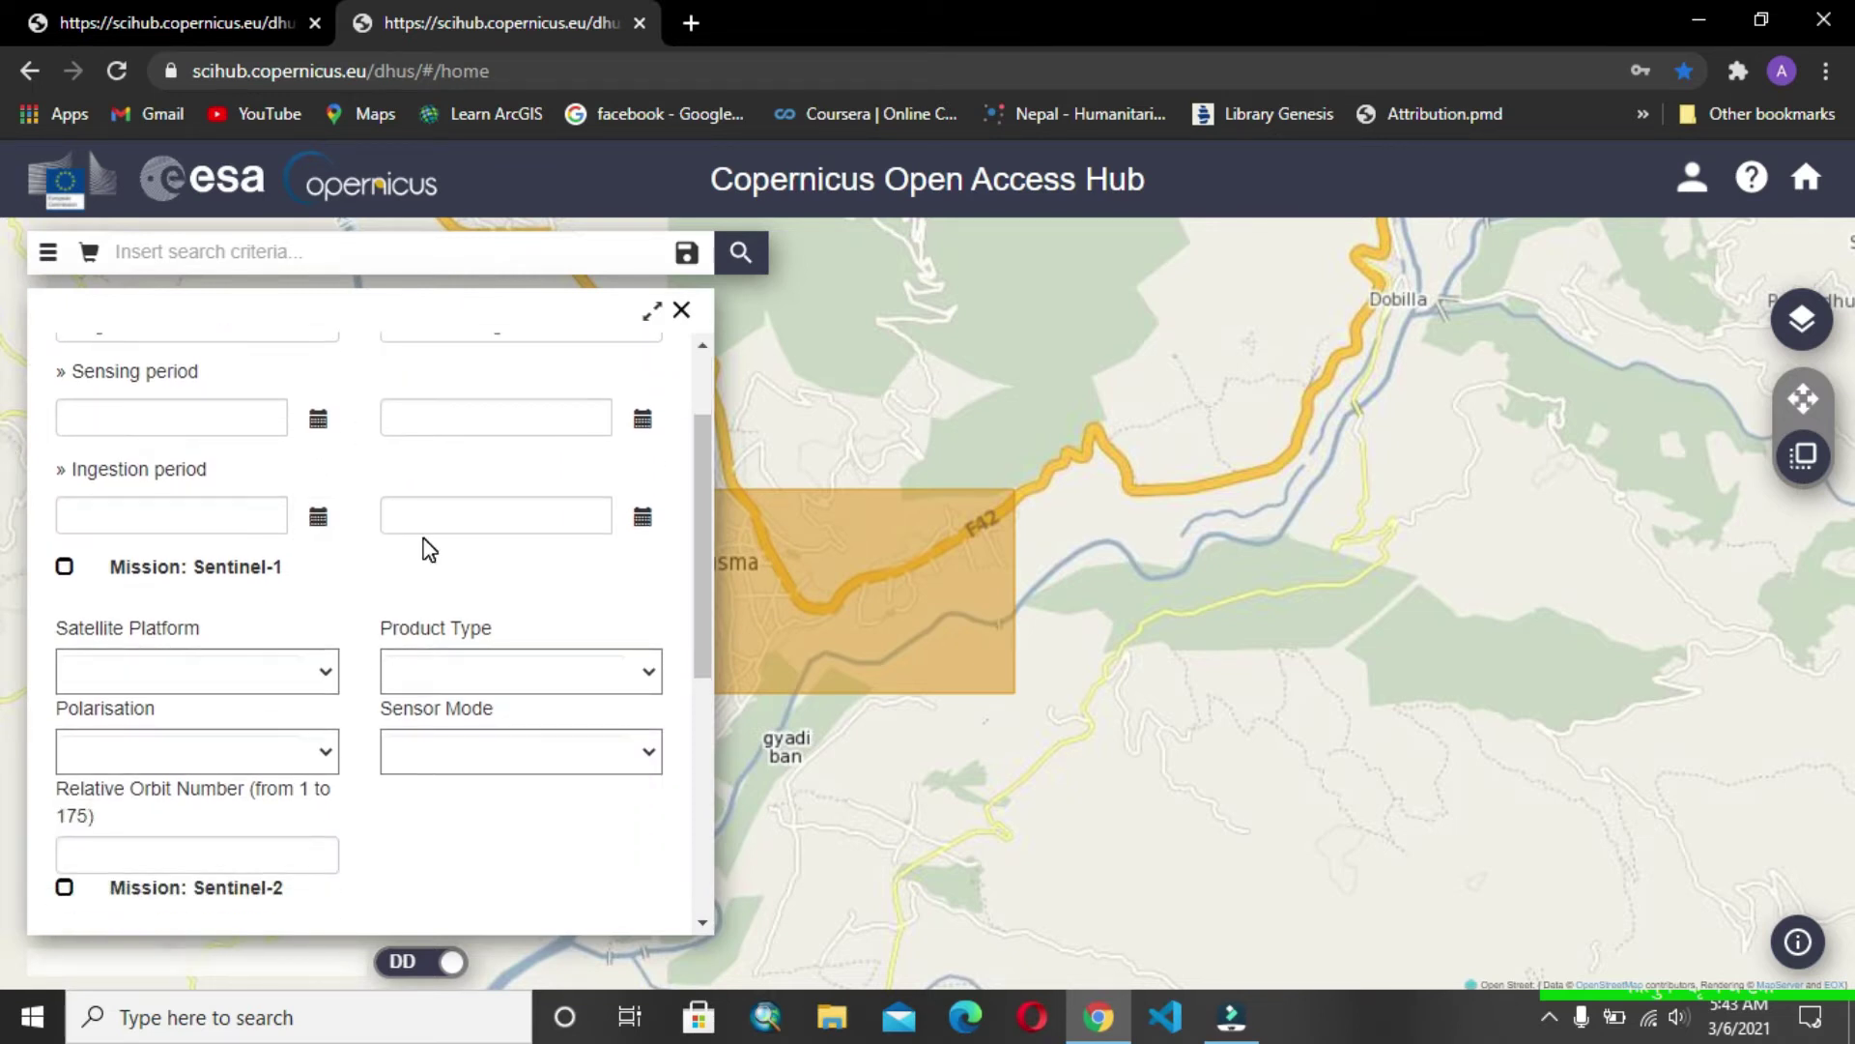
{"action": "scroll", "coordinate": [406, 544], "scroll_direction": "down", "scroll_amount": 1}
{"action": "scroll", "coordinate": [440, 667], "scroll_direction": "down", "scroll_amount": 1}
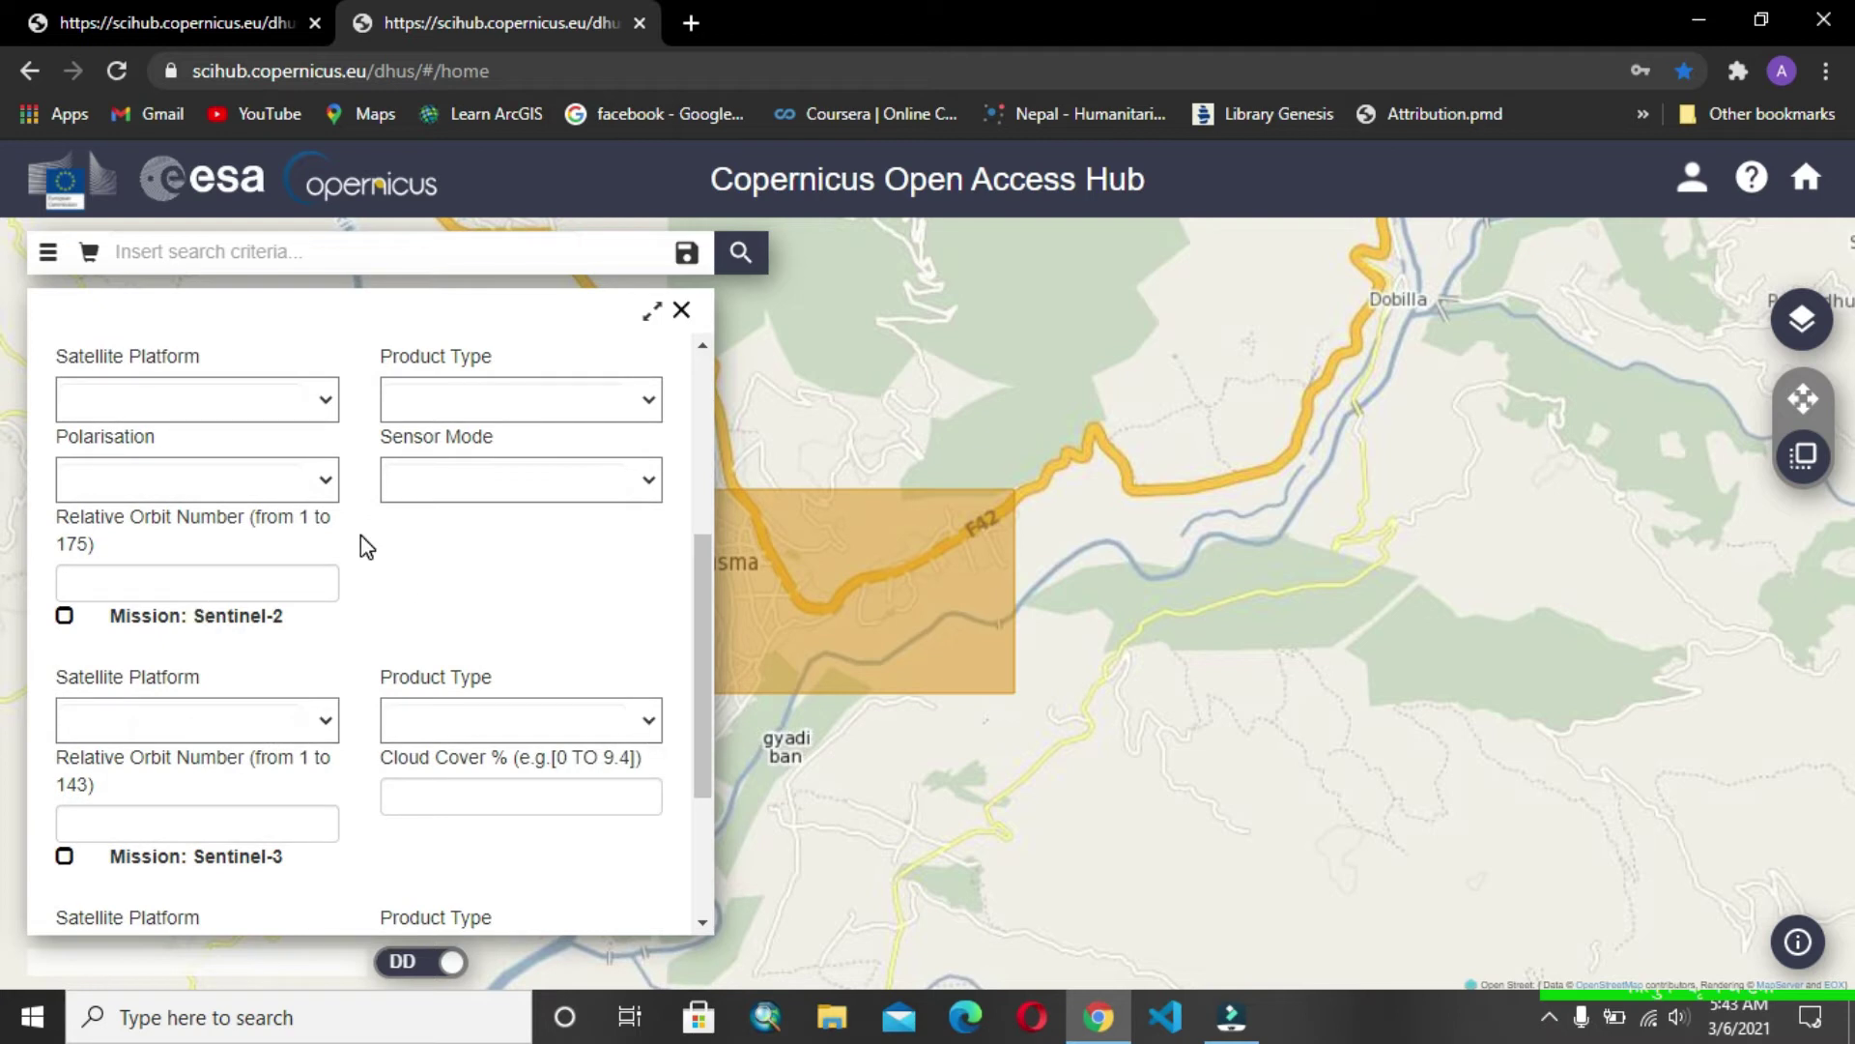
{"action": "scroll", "coordinate": [180, 567], "scroll_direction": "down", "scroll_amount": 1}
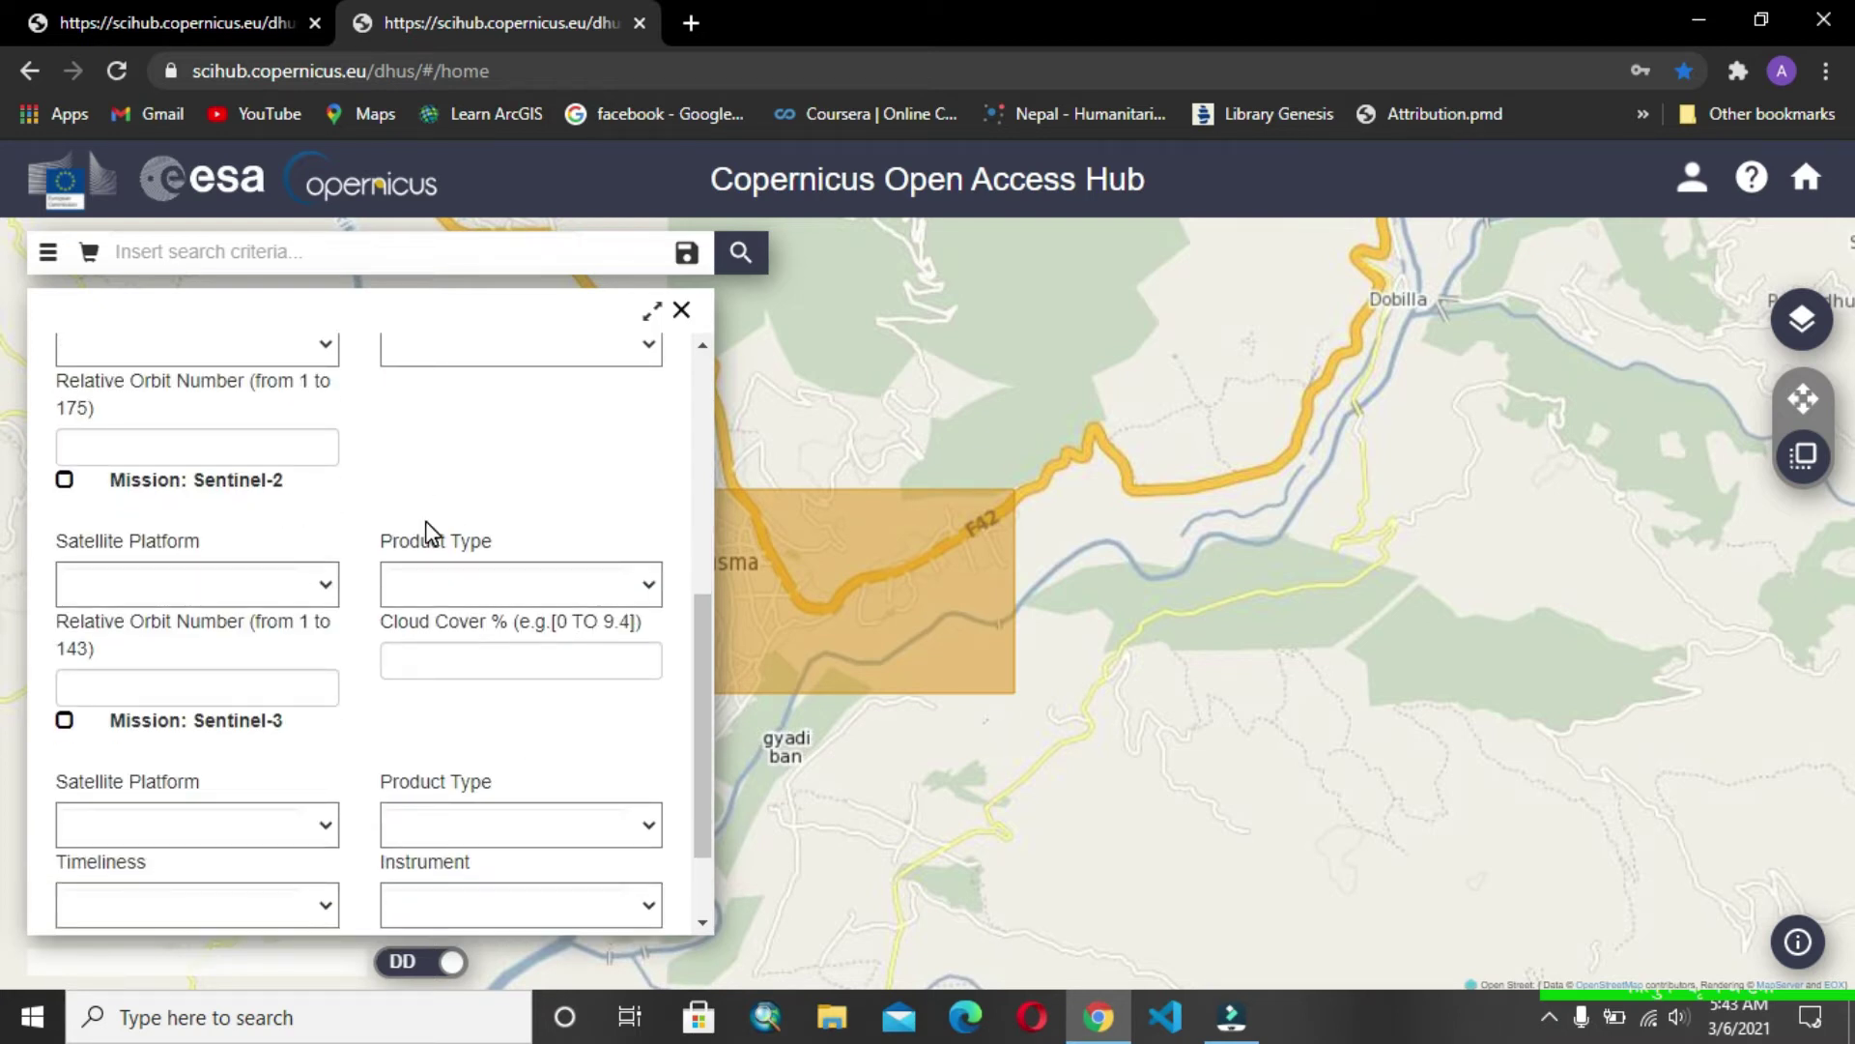
Step: Choose product type S2MSI2A and enter cloud cover range [0 TO 10]
{"action": "left_click", "coordinate": [641, 584]}
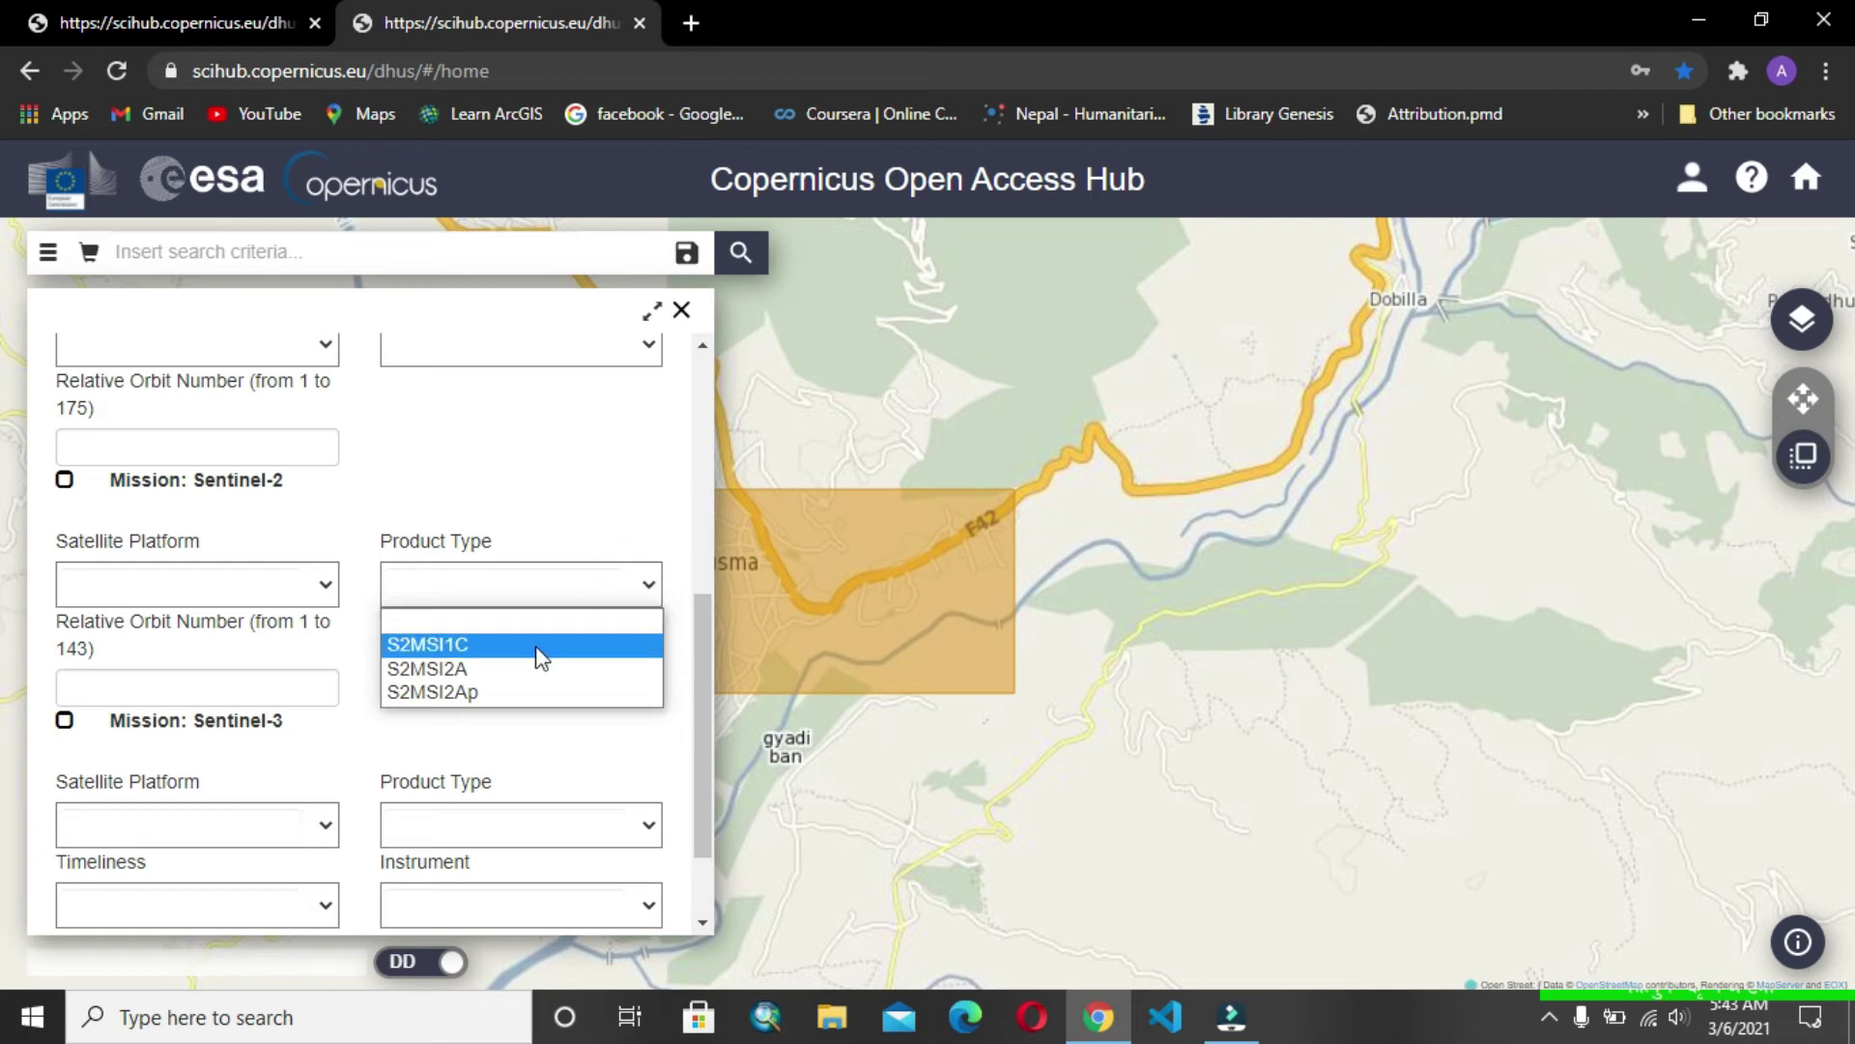
{"action": "left_click", "coordinate": [473, 670]}
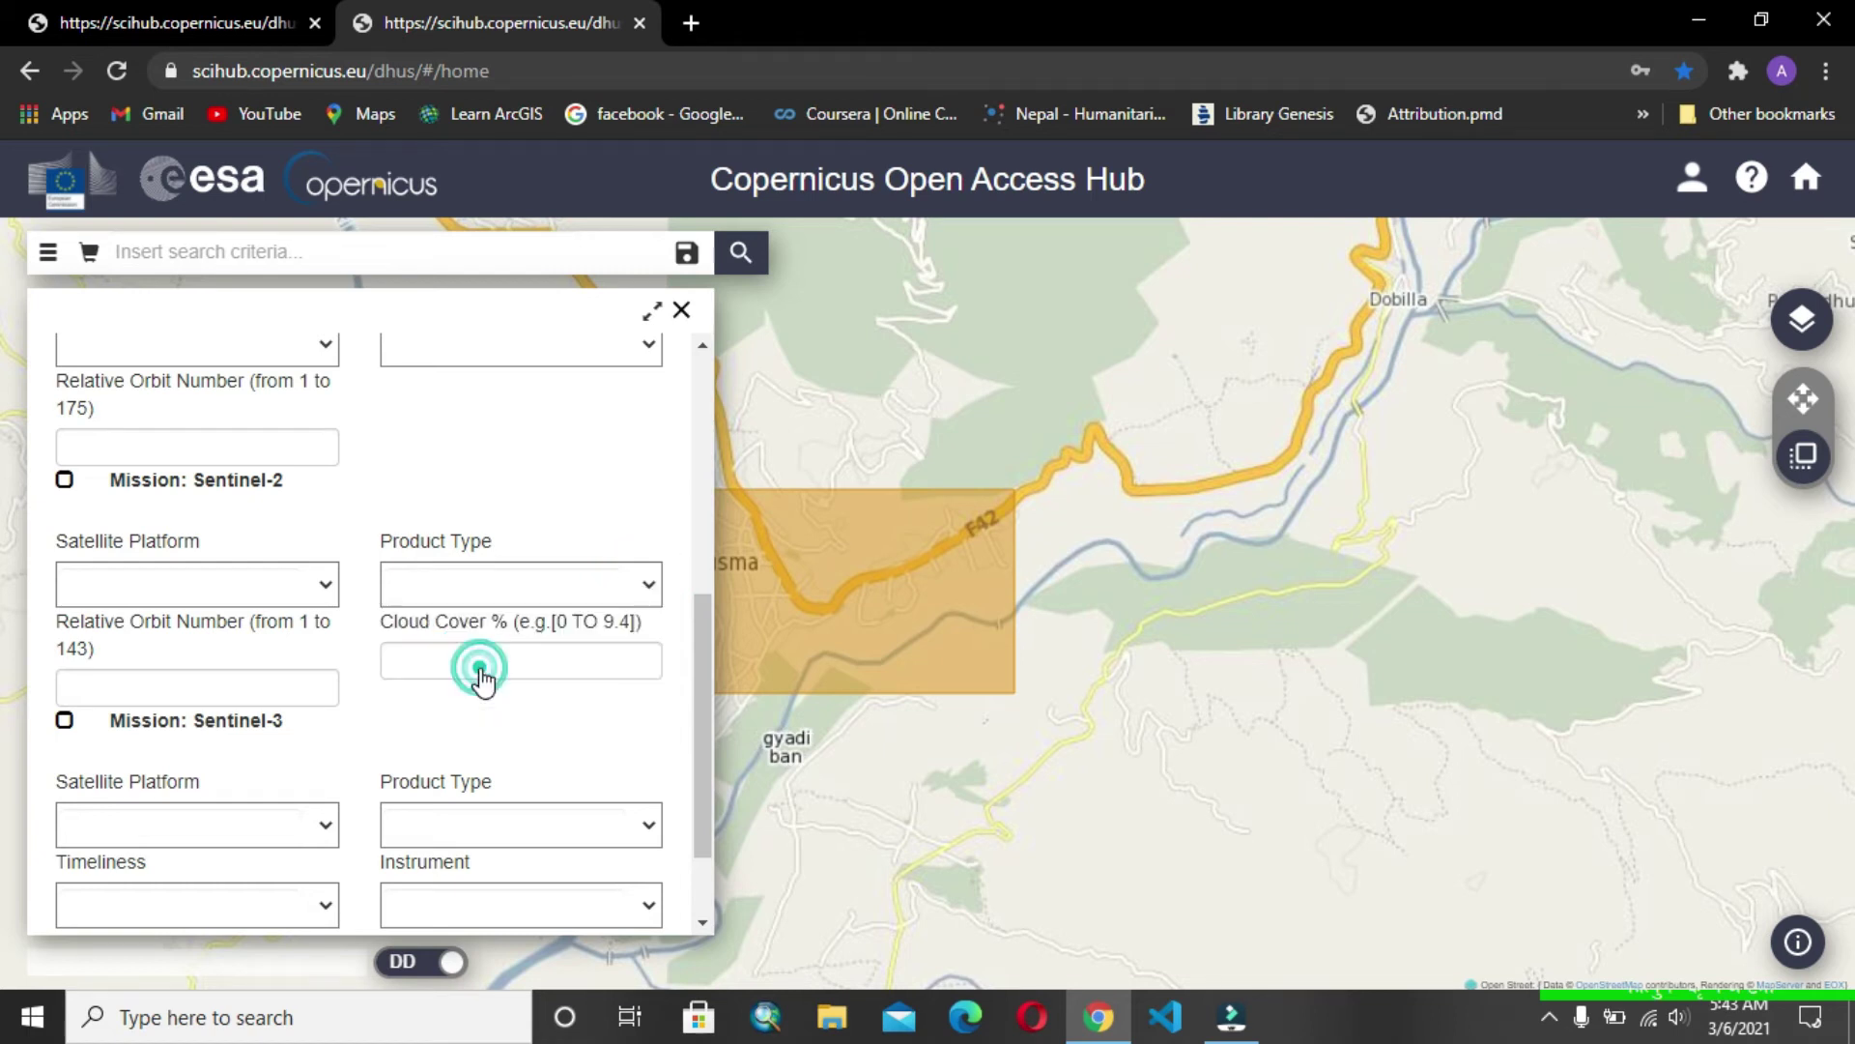
{"action": "left_click", "coordinate": [422, 664]}
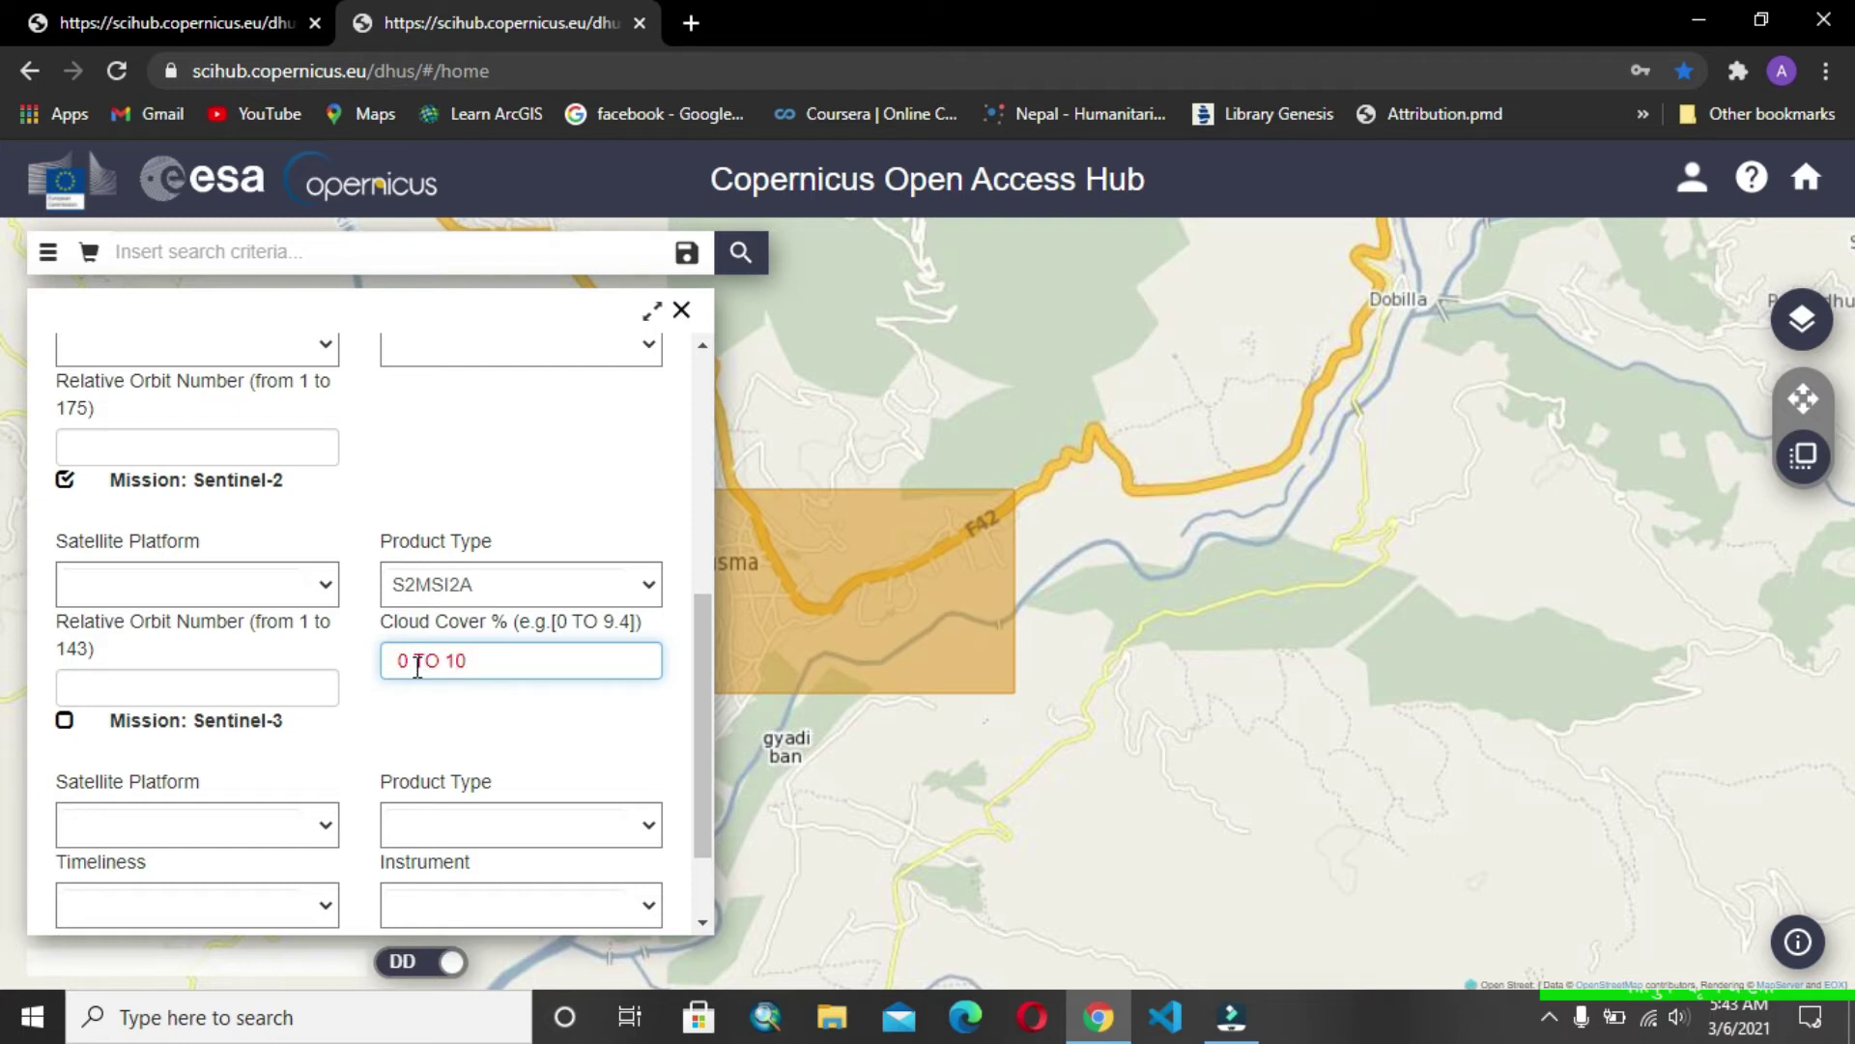
{"action": "type", "text": "["}
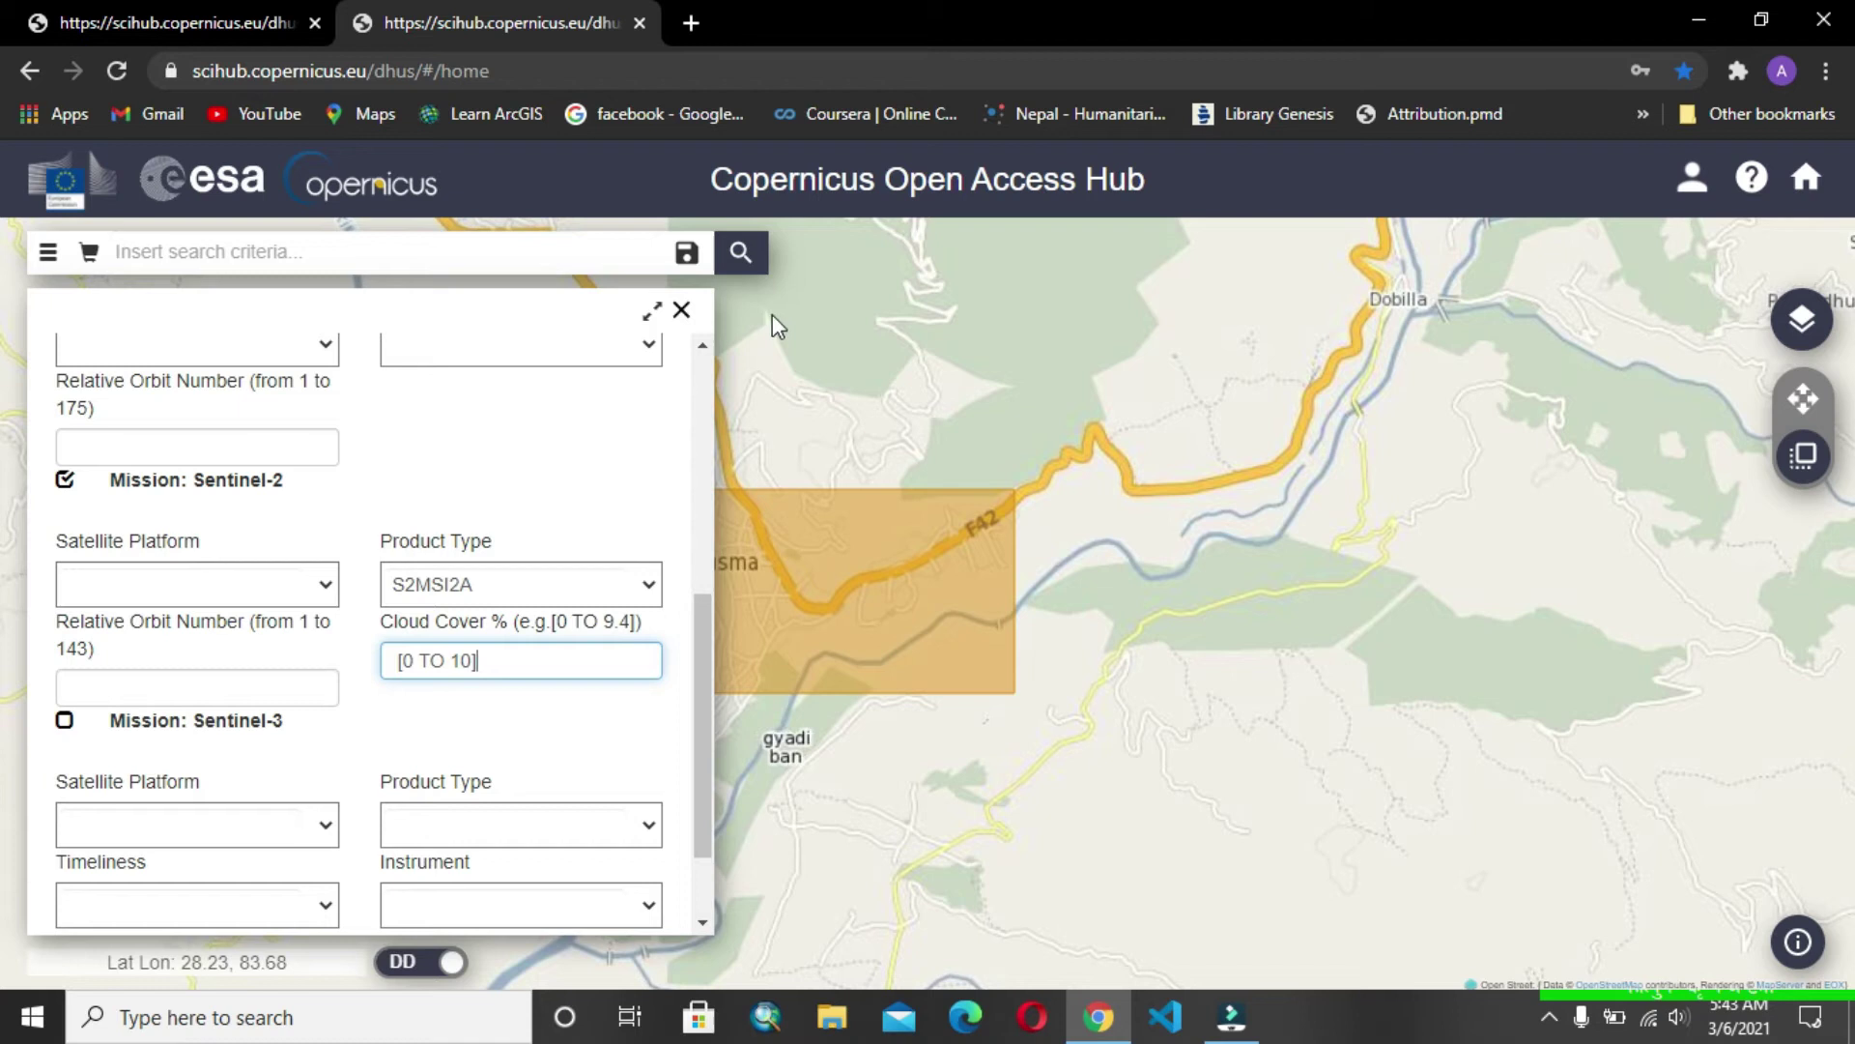
Step: Run the search and zoom out to show the first product's footprint around Kusma and Pokhara
{"action": "left_click", "coordinate": [741, 257]}
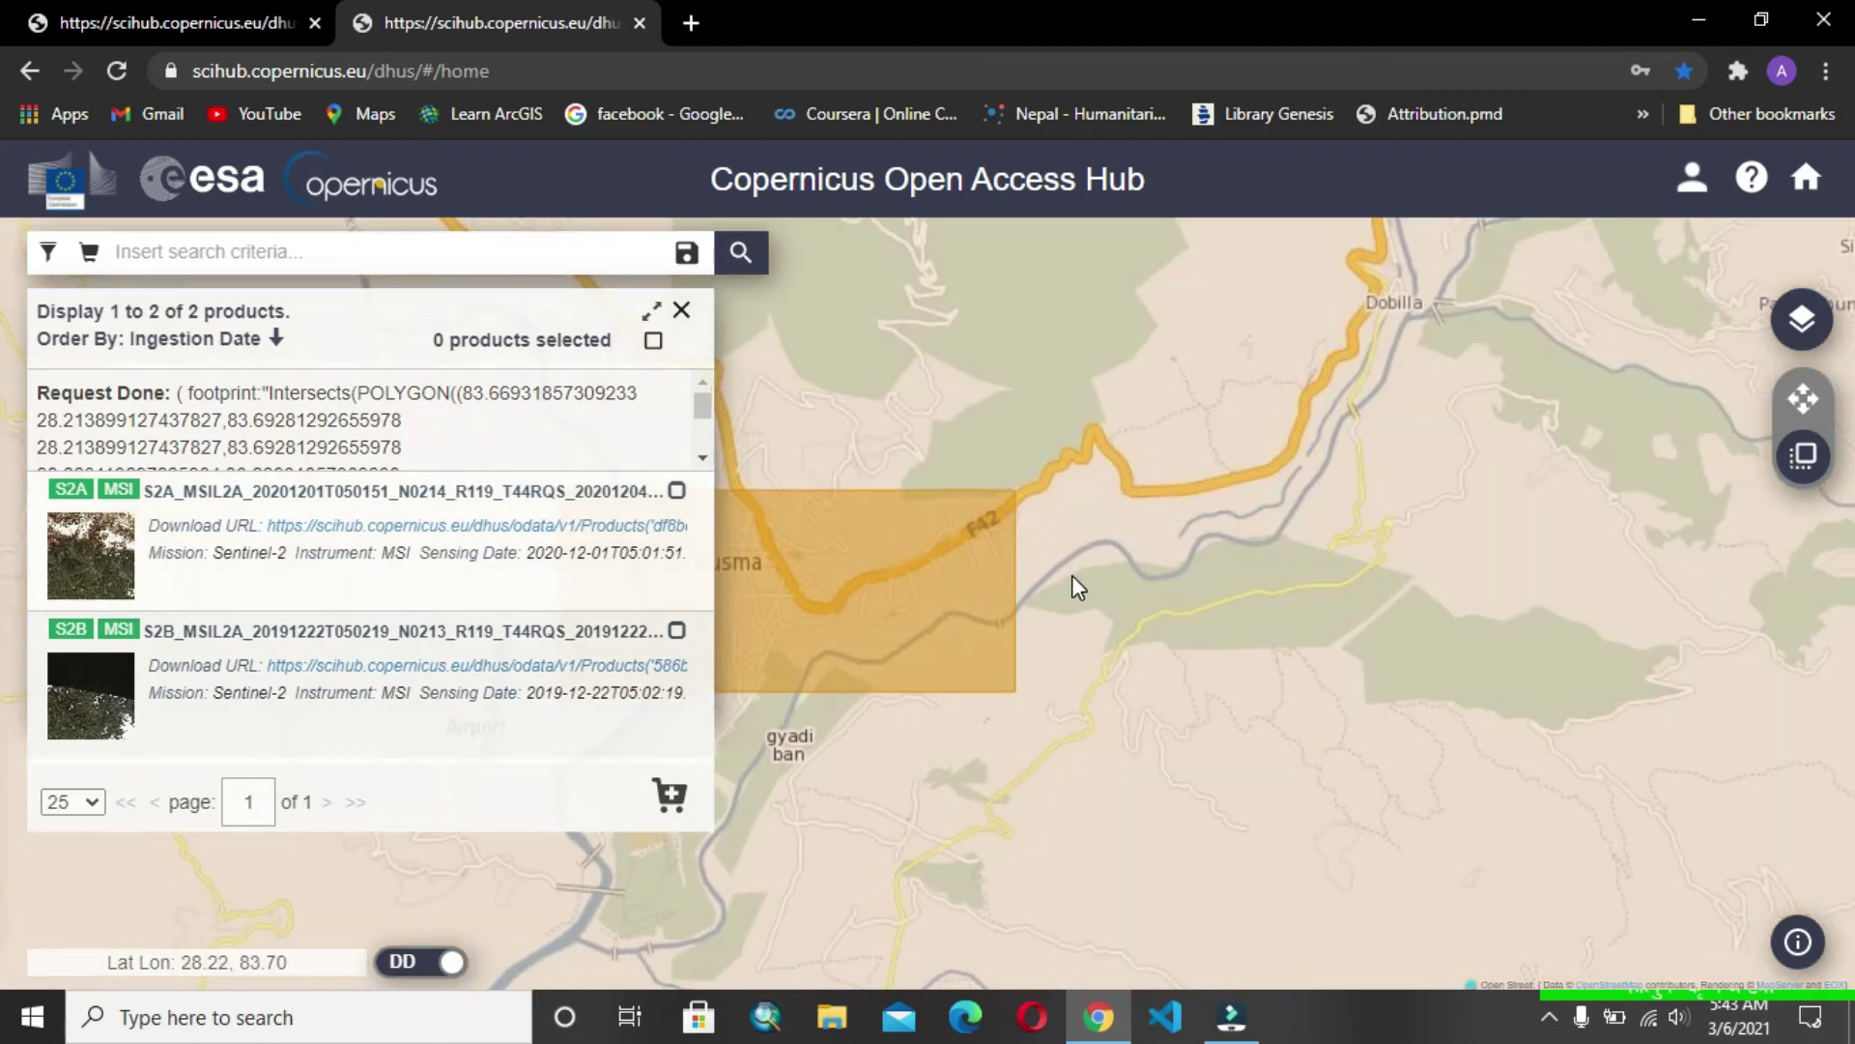
{"action": "scroll", "coordinate": [1071, 576], "scroll_direction": "down", "scroll_amount": 3}
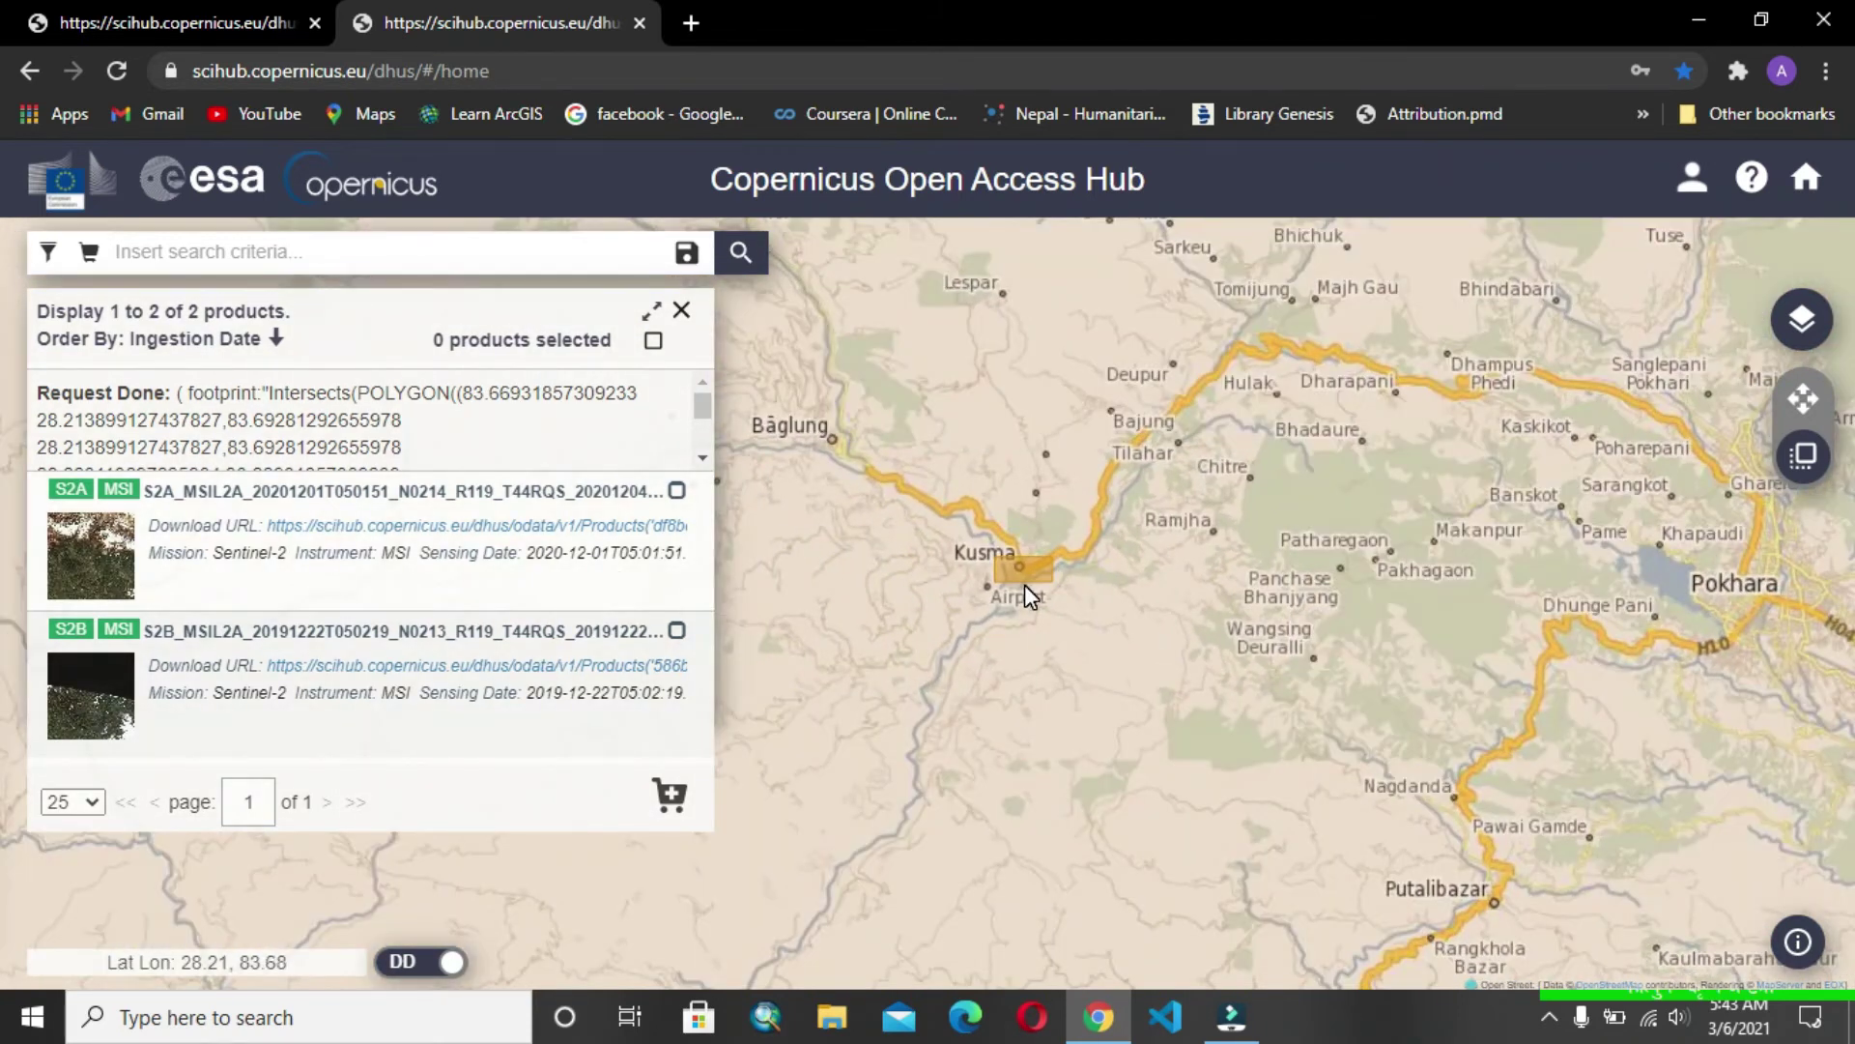
{"action": "scroll", "coordinate": [1025, 584], "scroll_direction": "down", "scroll_amount": 2}
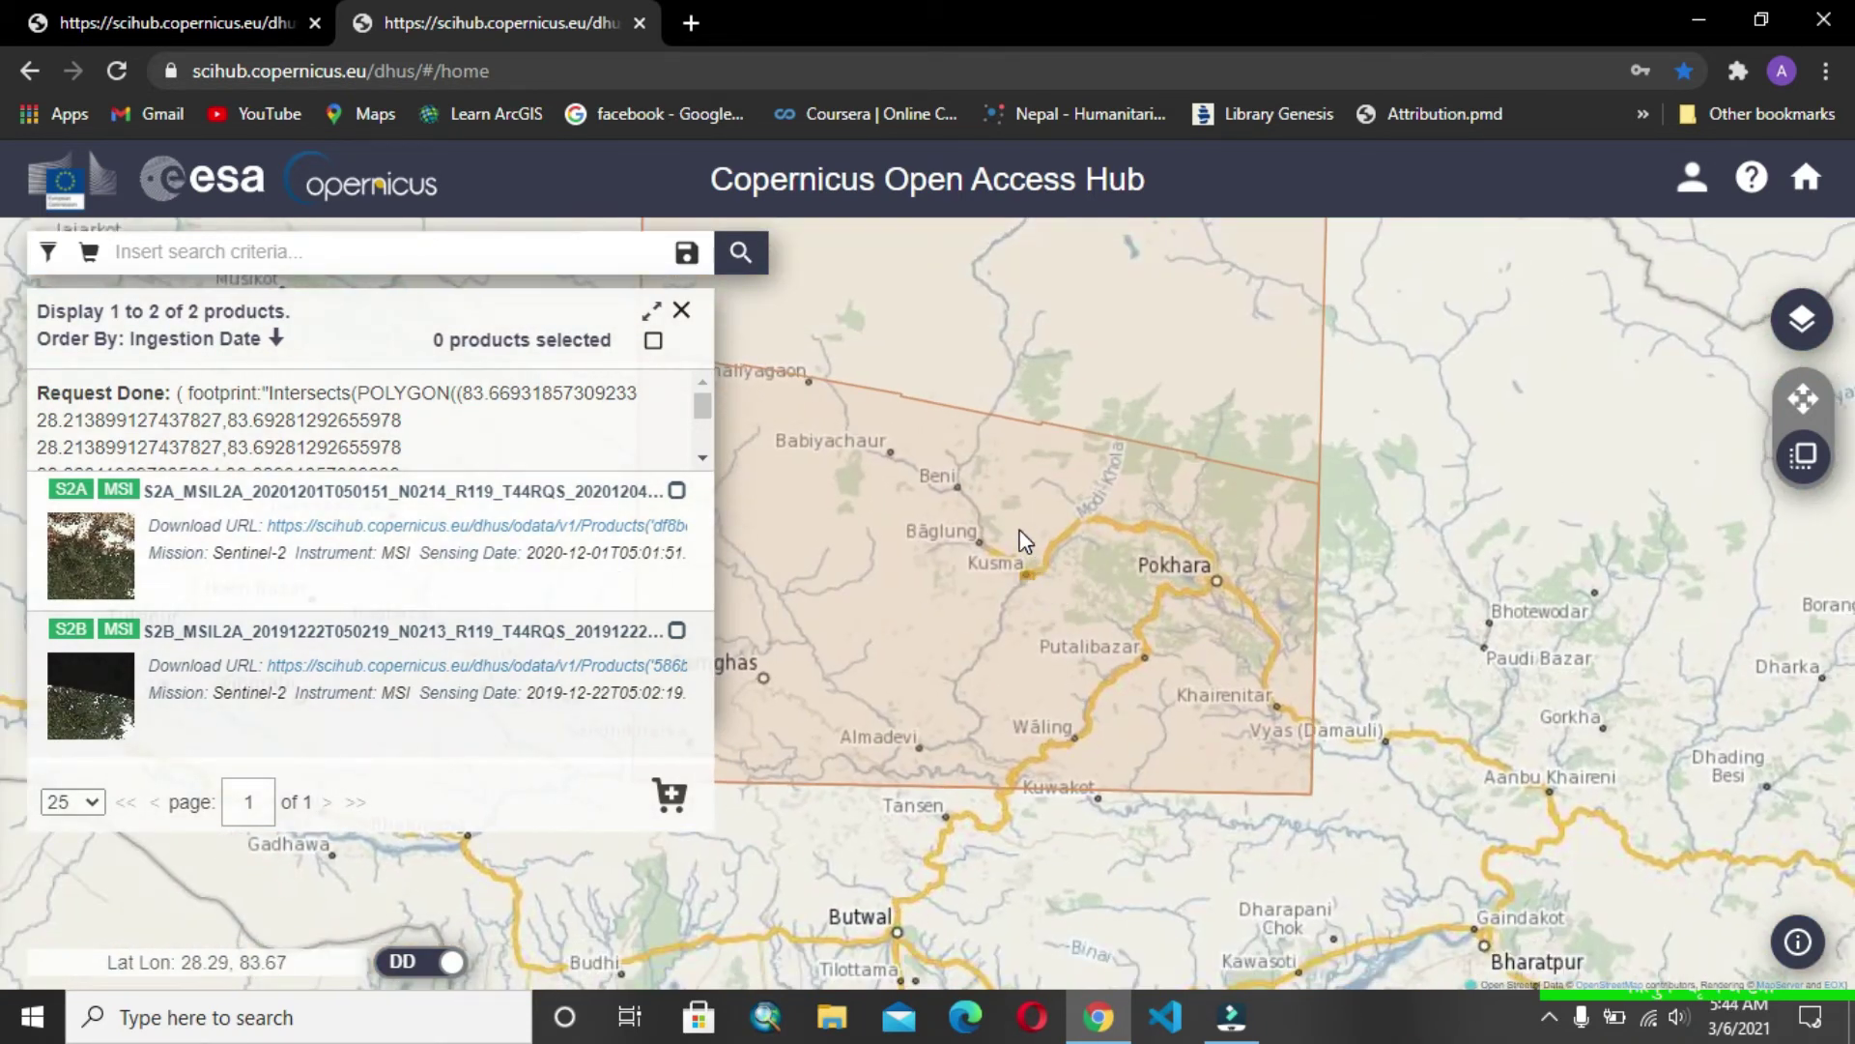
{"action": "mouse_move", "coordinate": [517, 552]}
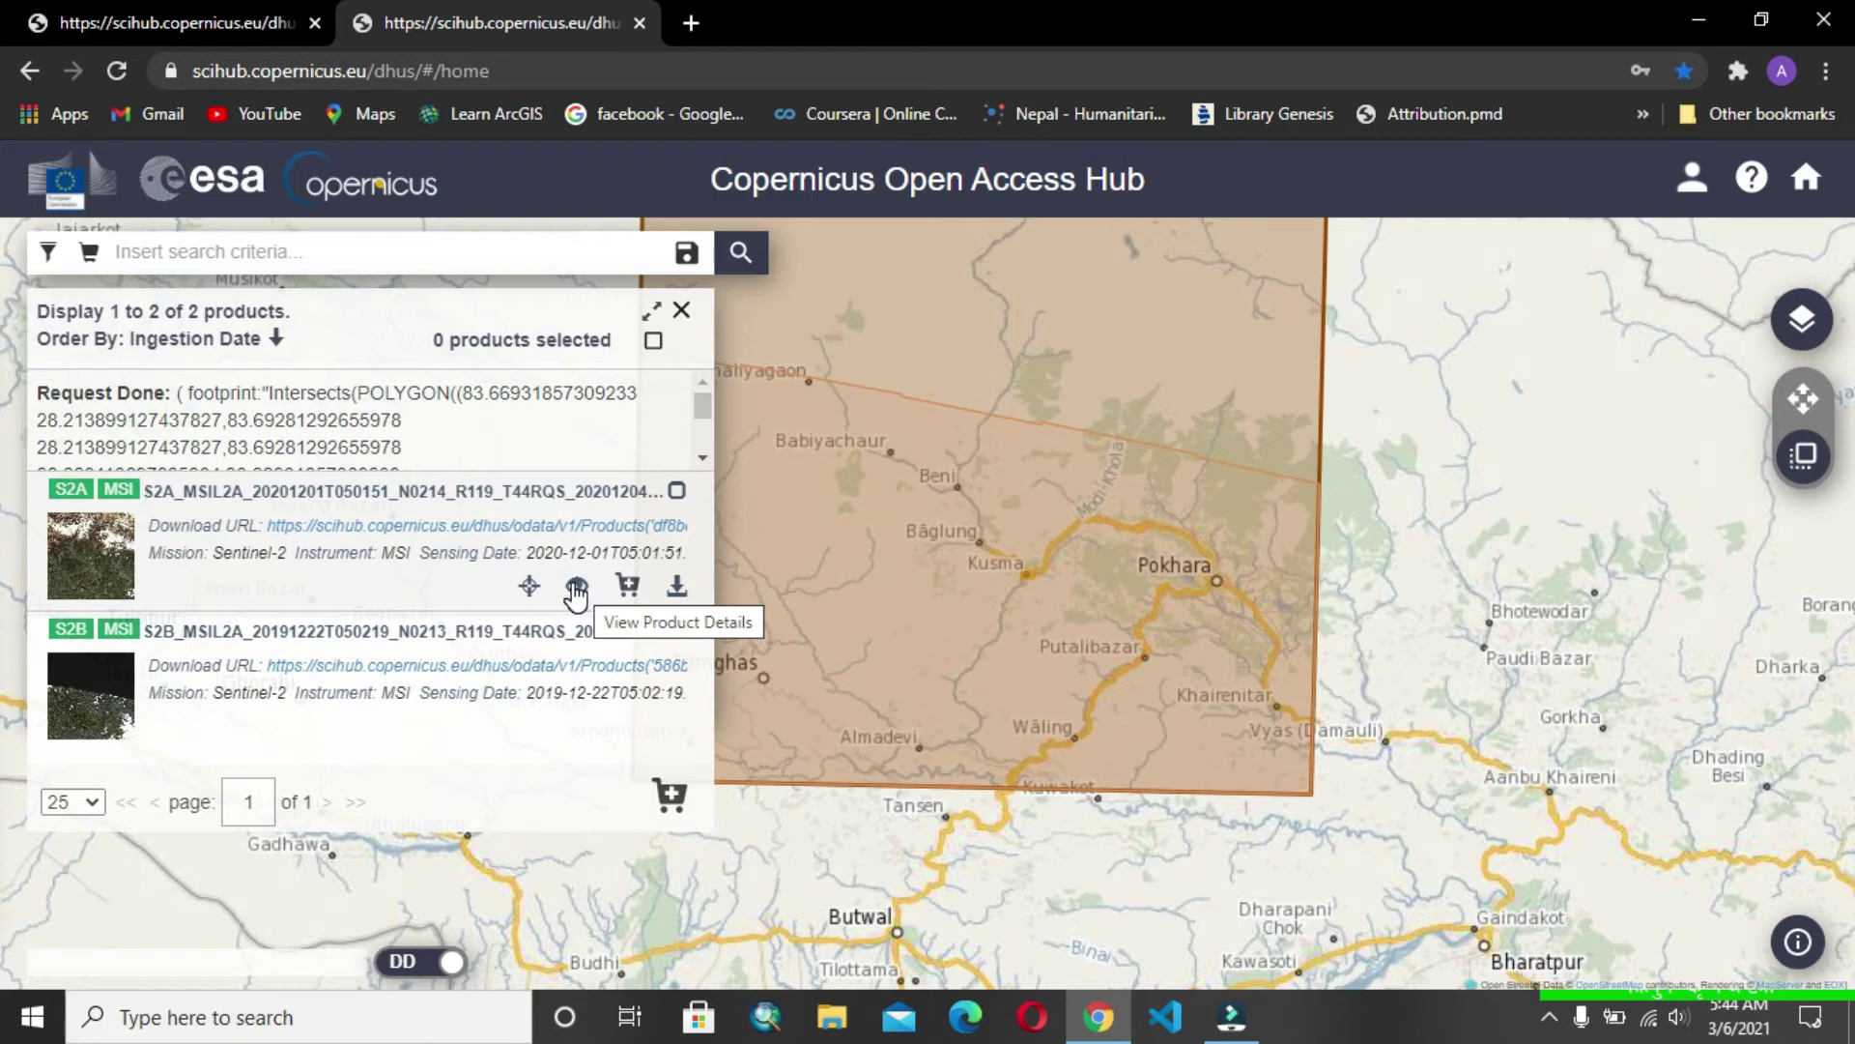
Step: Open the first product's details and review its date and summary information
{"action": "left_click", "coordinate": [577, 588]}
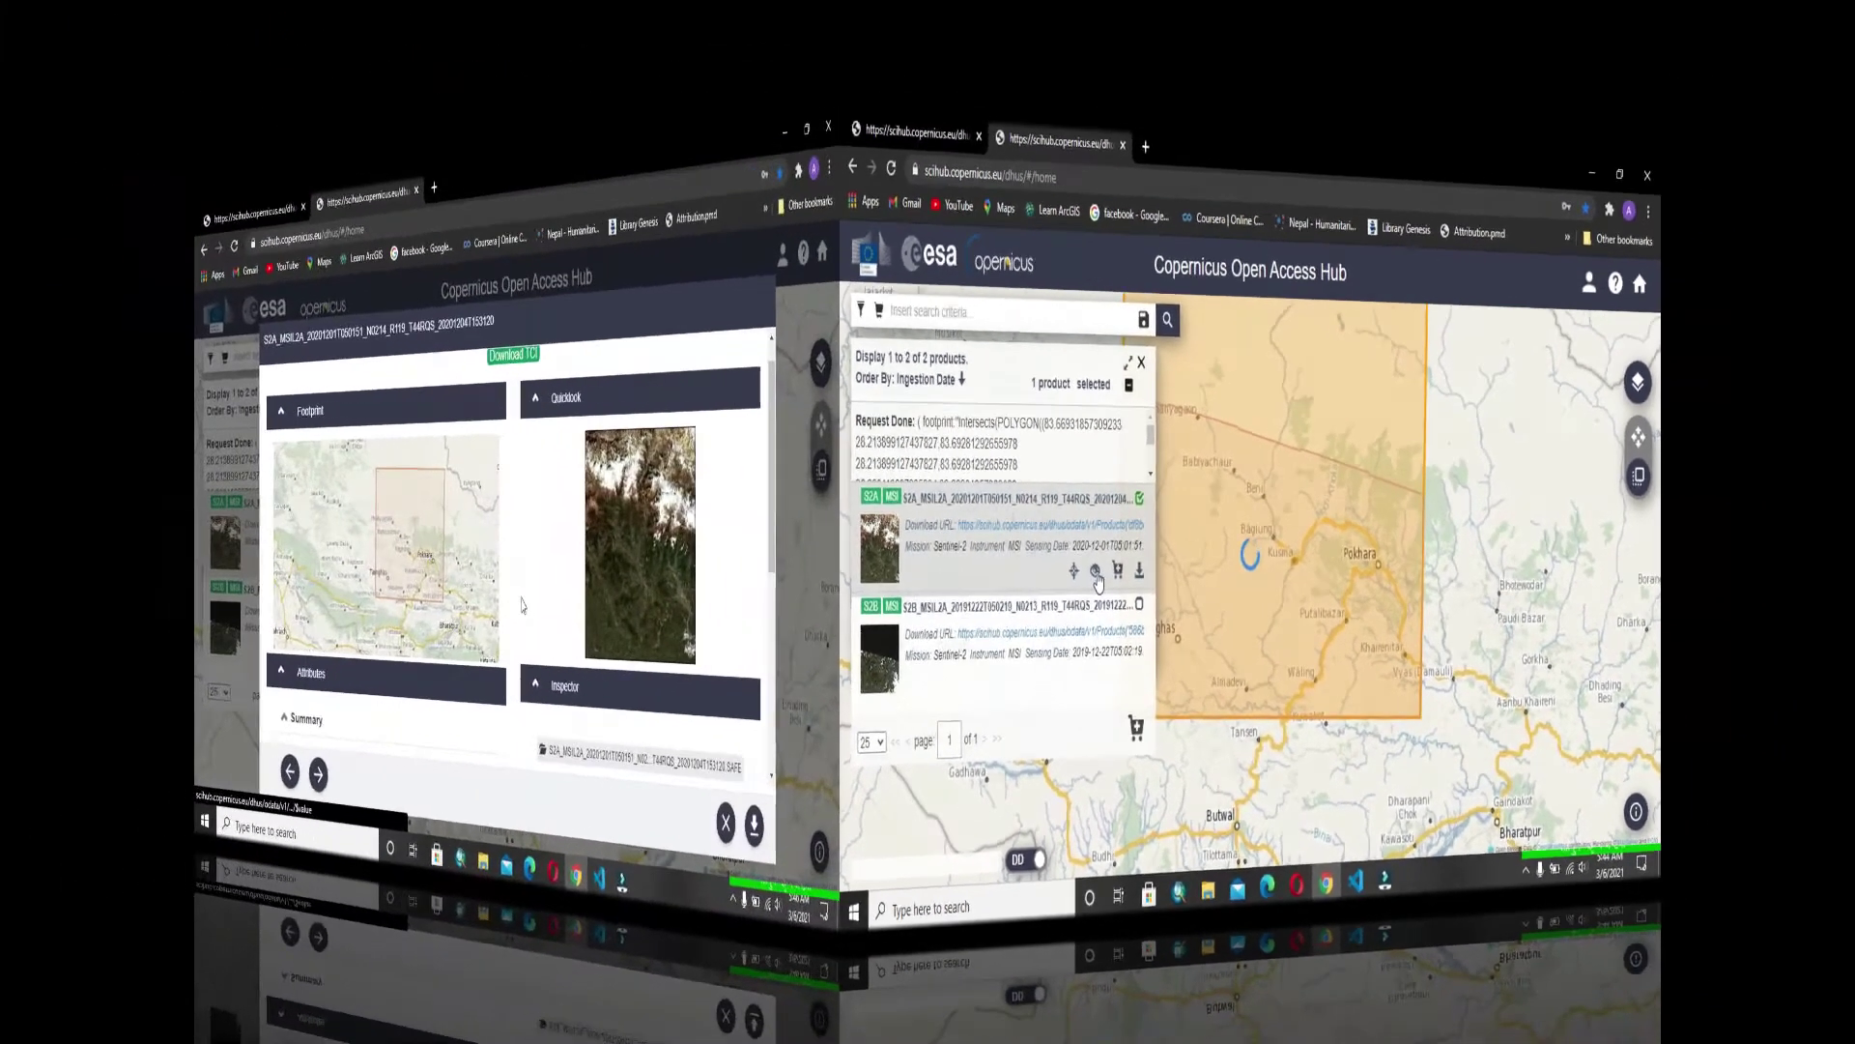
{"action": "scroll", "coordinate": [962, 399], "scroll_direction": "down", "scroll_amount": 1}
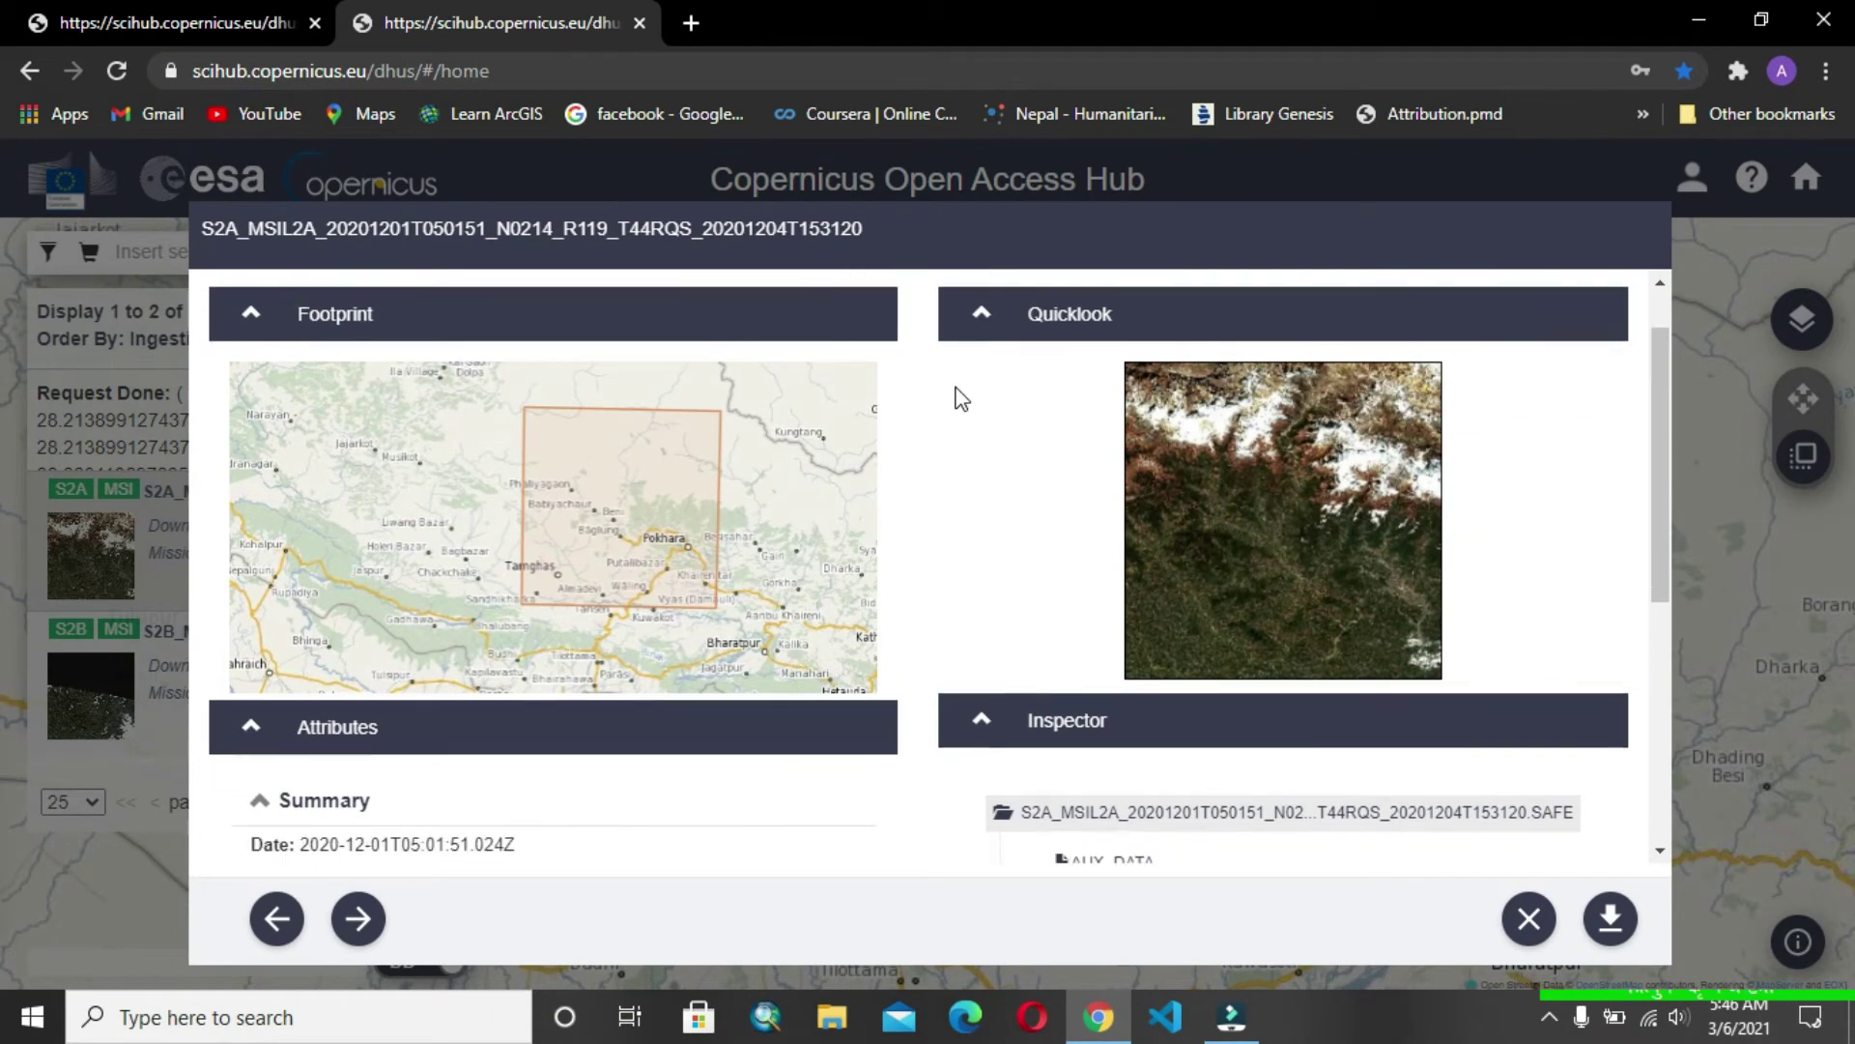
{"action": "scroll", "coordinate": [962, 399], "scroll_direction": "down", "scroll_amount": 4}
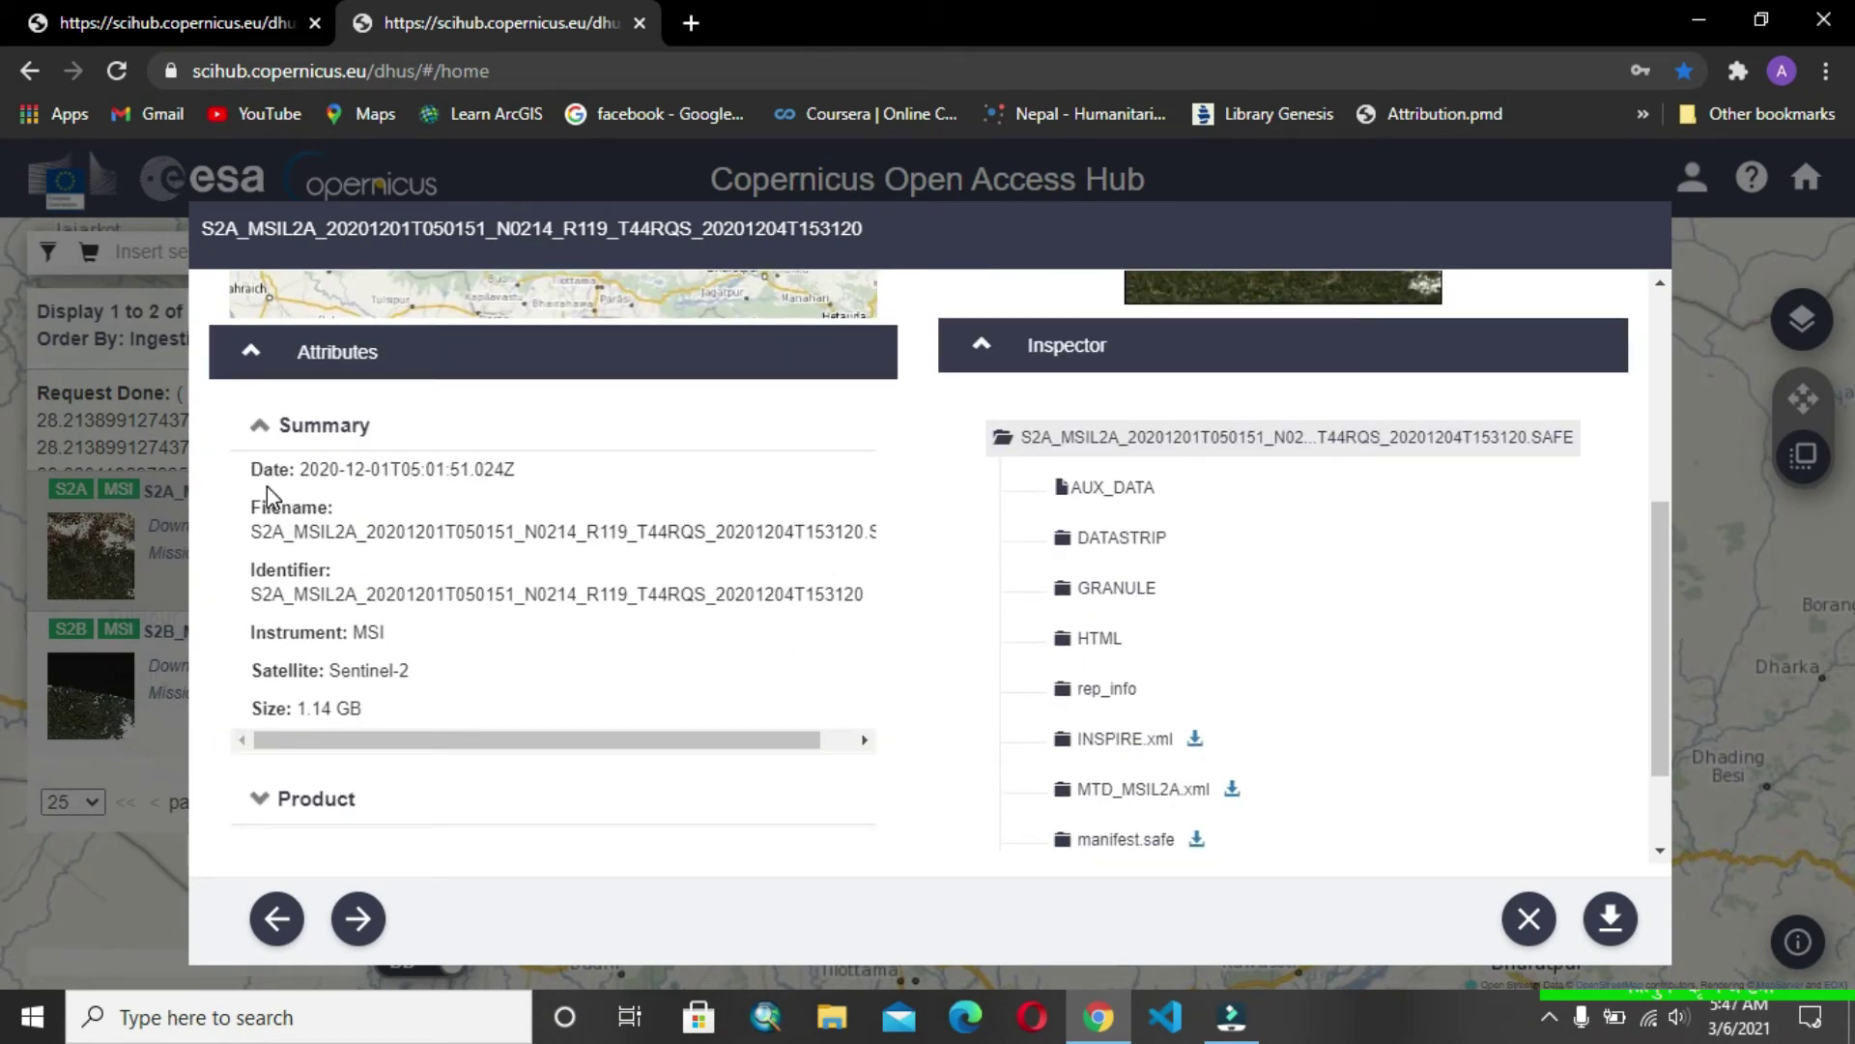
{"action": "left_click_drag", "start_coordinate": [259, 488], "coordinate": [490, 478]}
{"action": "left_click", "coordinate": [405, 465]}
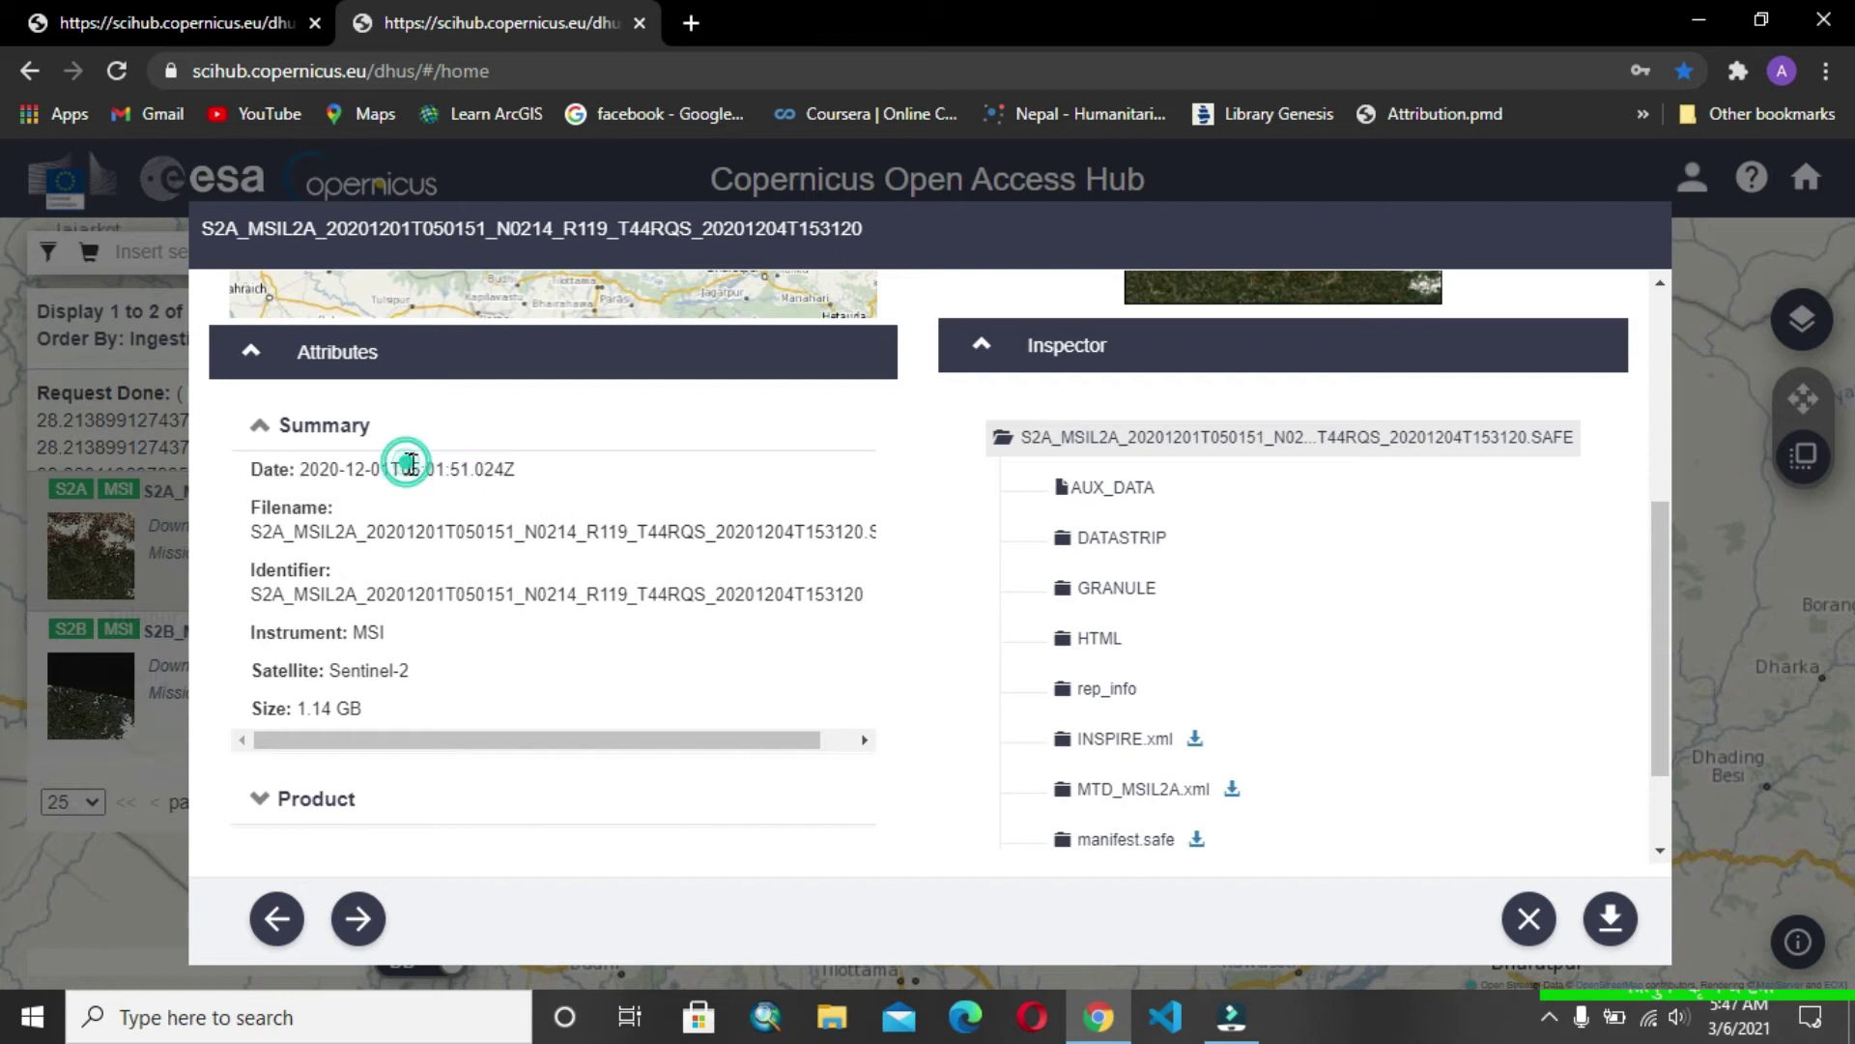
{"action": "scroll", "coordinate": [498, 510], "scroll_direction": "down", "scroll_amount": 2}
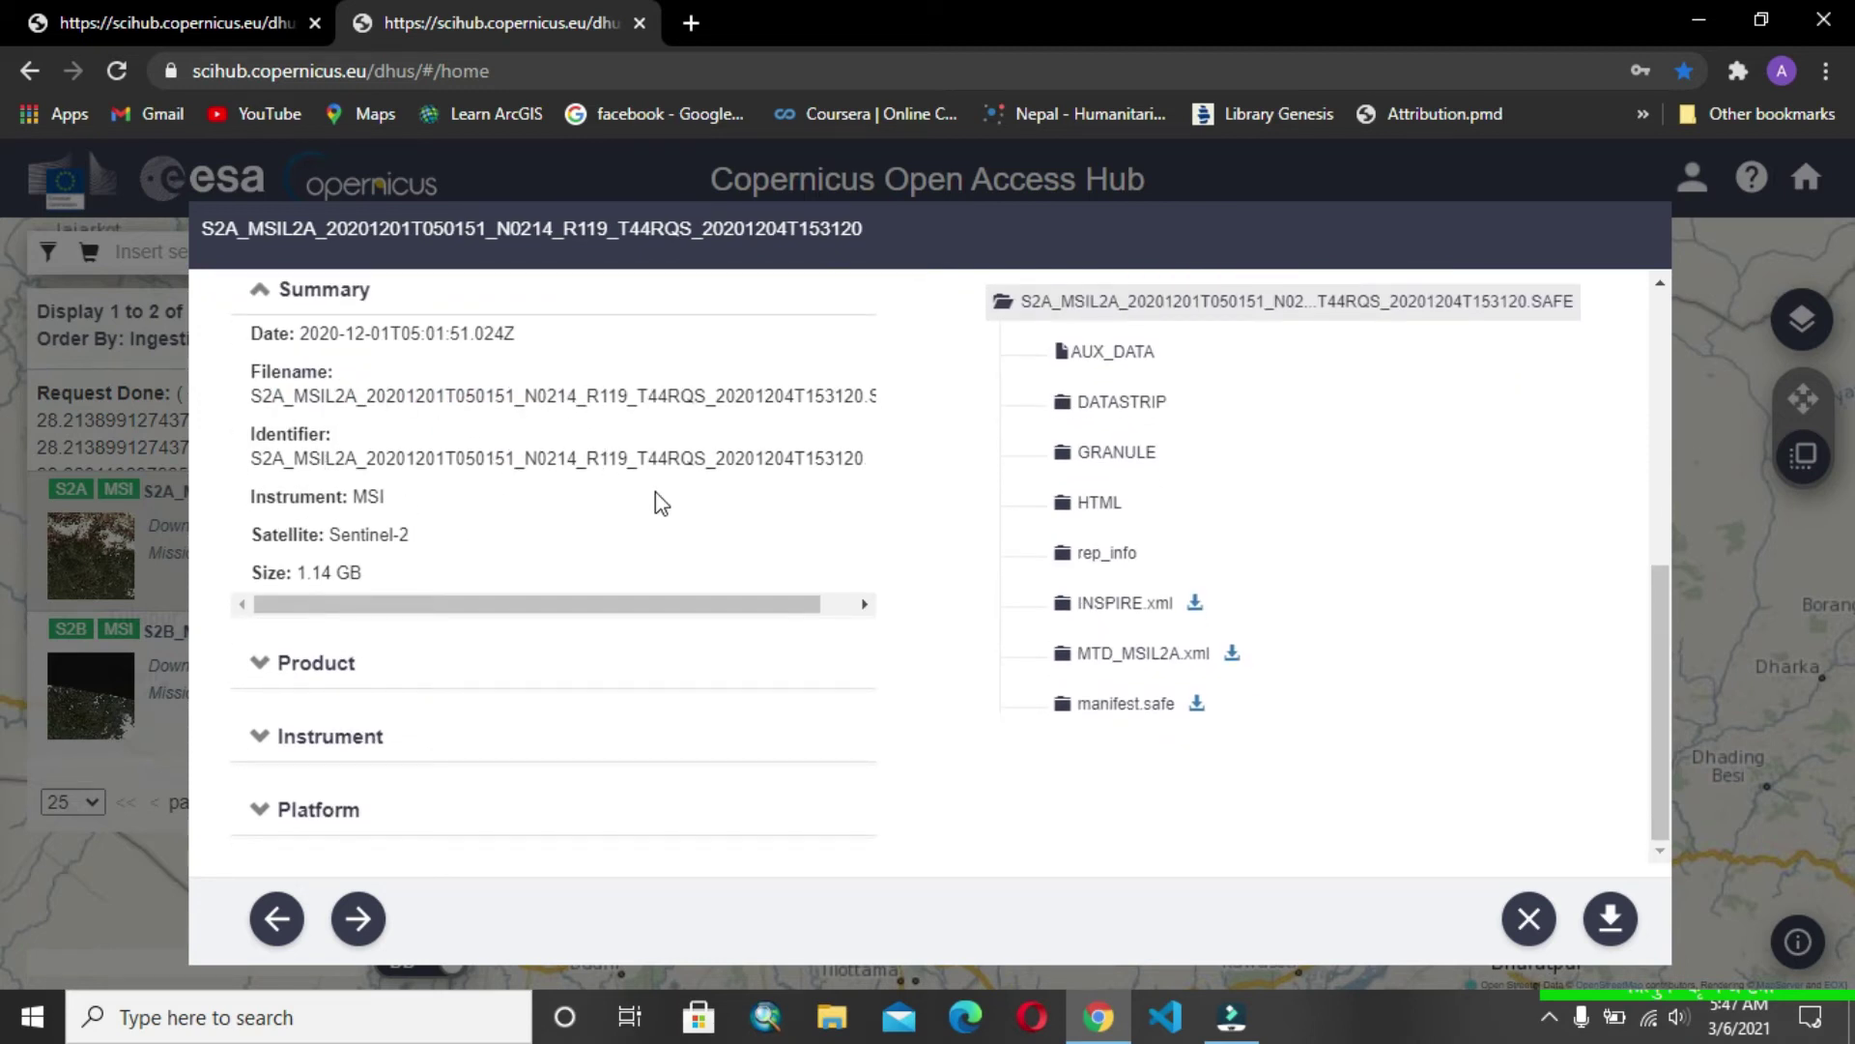
{"action": "left_click_drag", "start_coordinate": [331, 592], "coordinate": [401, 571]}
{"action": "left_click", "coordinate": [605, 567]}
Step: Expand the Product attributes section and check the 7.57% cloud cover value
{"action": "left_click", "coordinate": [355, 661]}
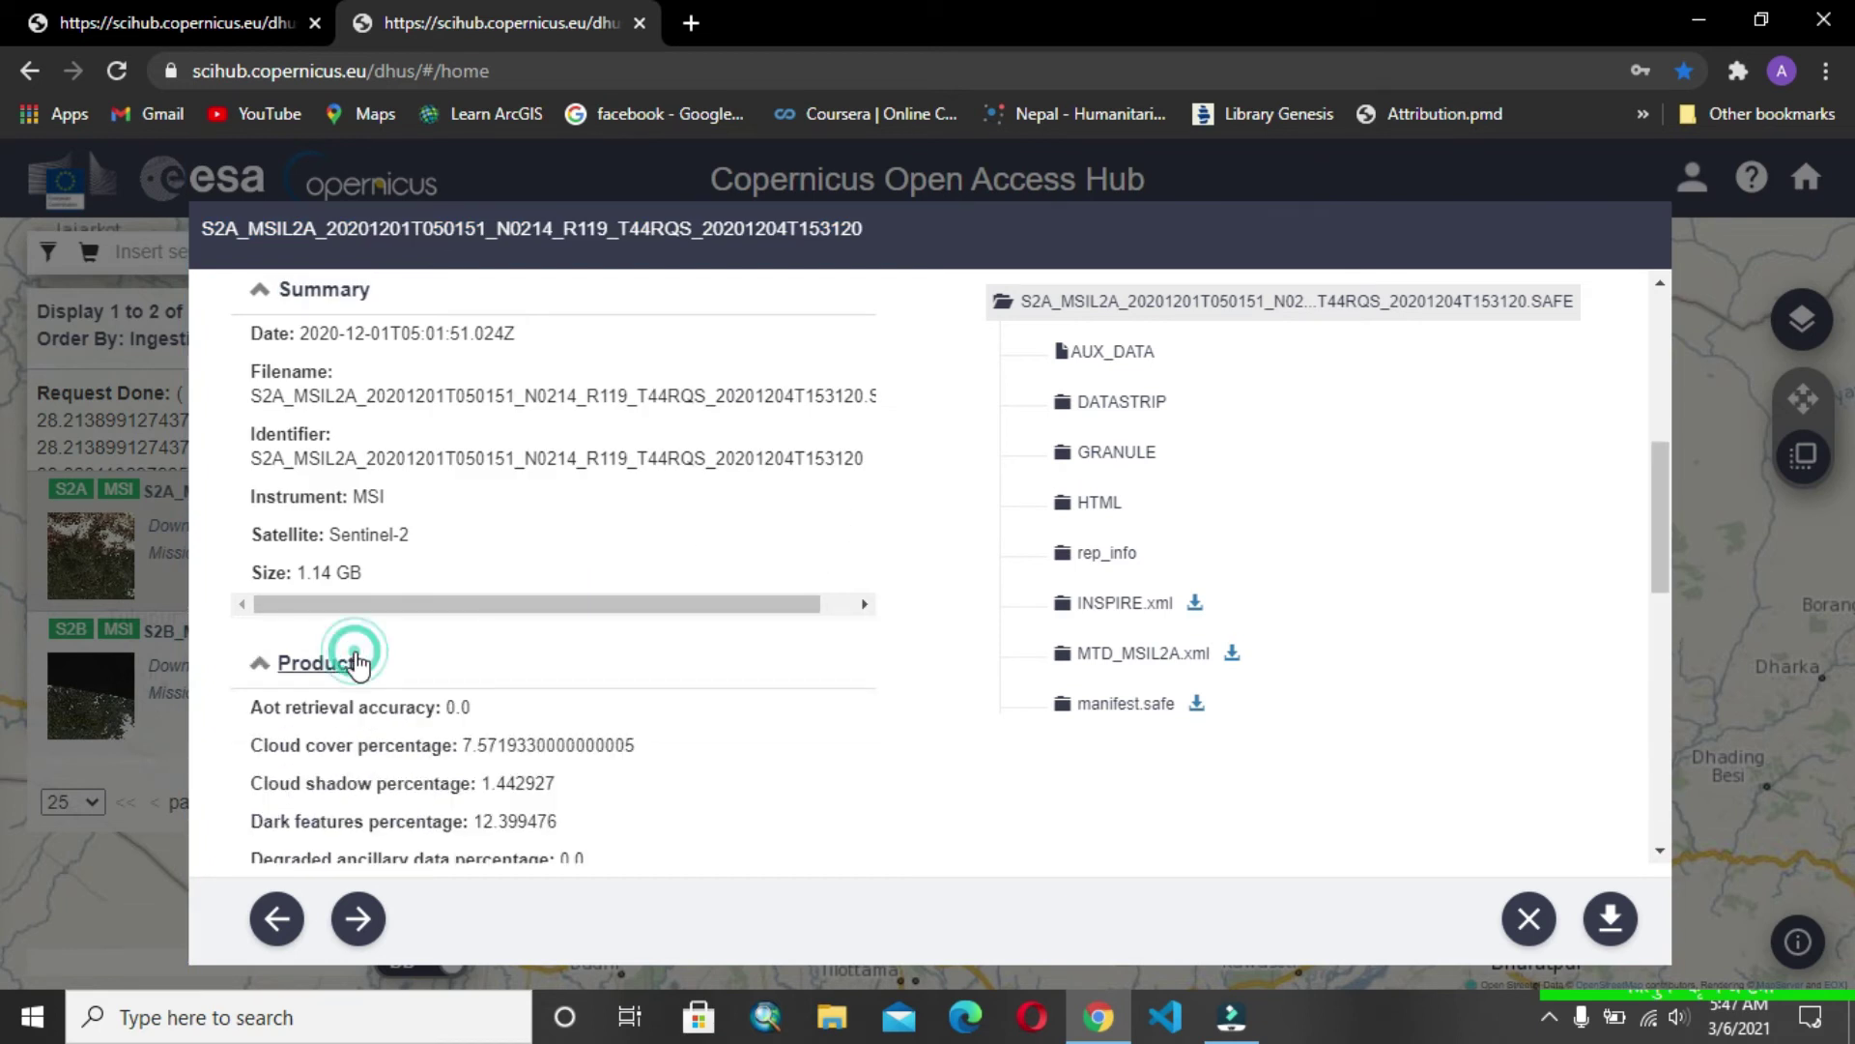
{"action": "scroll", "coordinate": [547, 575], "scroll_direction": "down", "scroll_amount": 2}
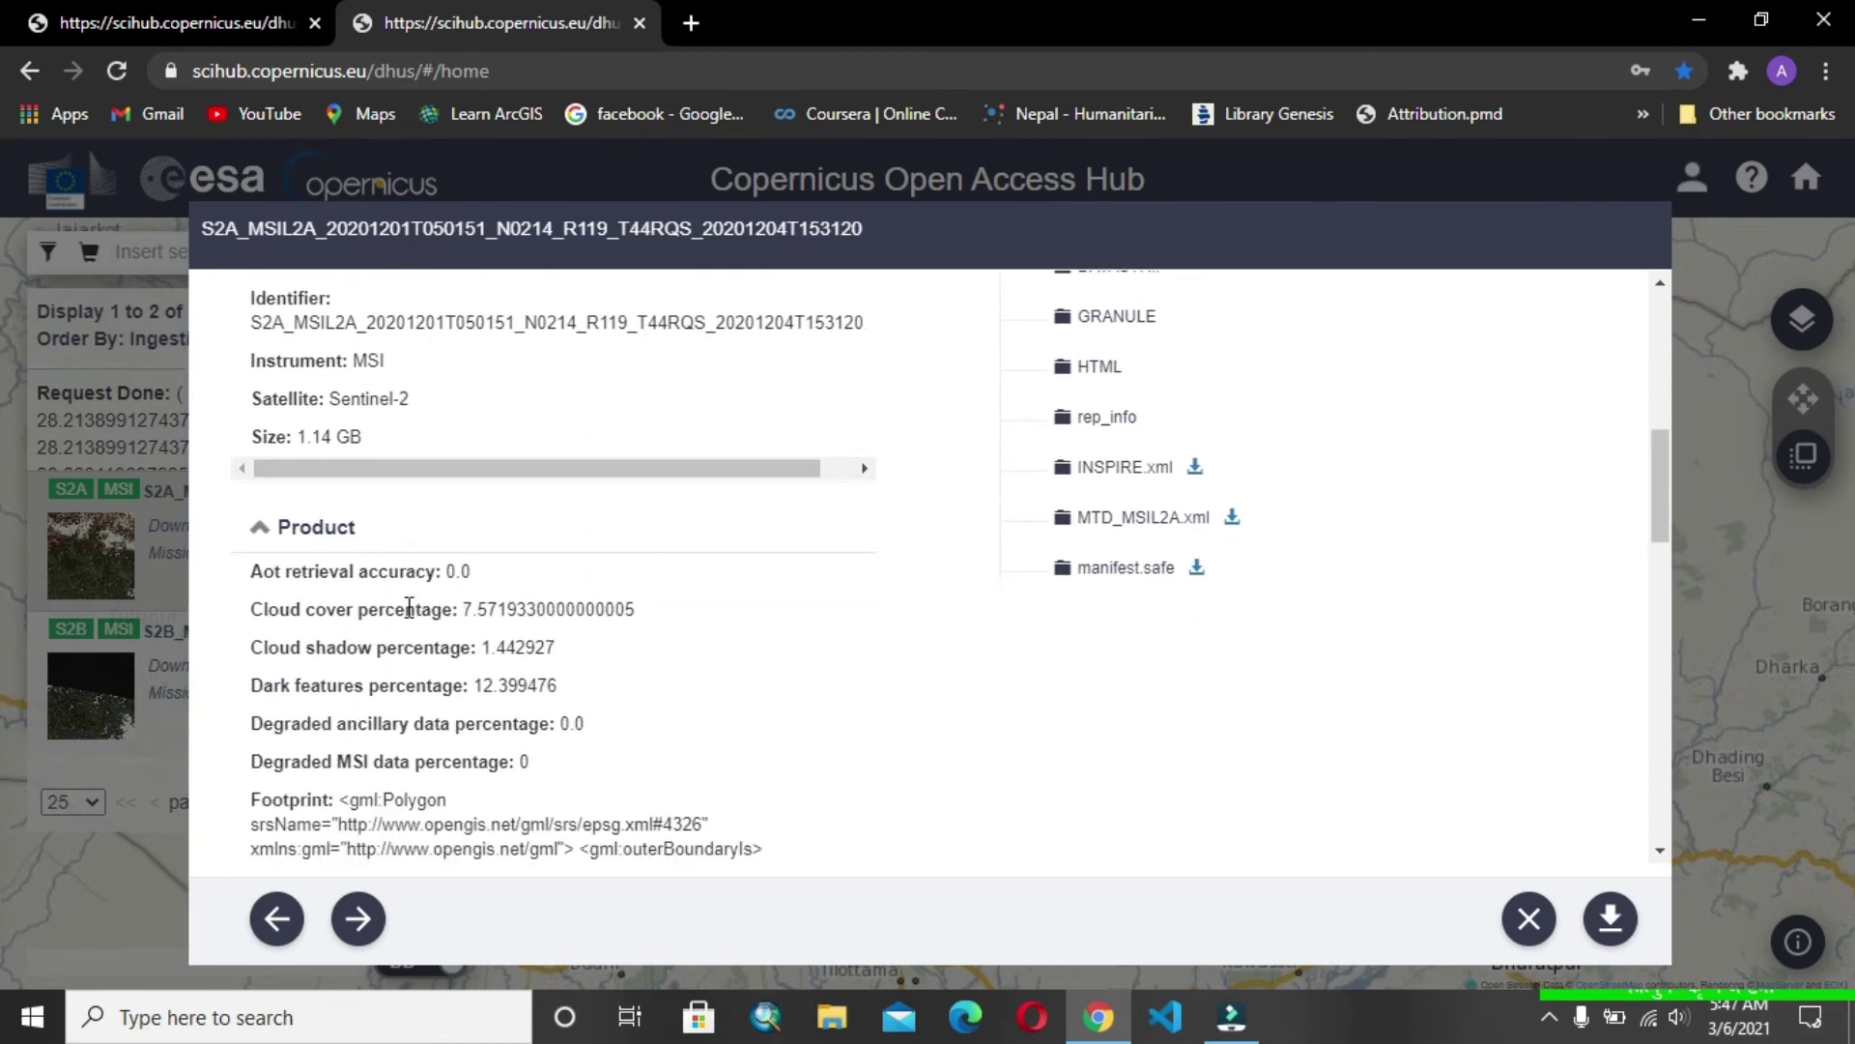
{"action": "left_click_drag", "start_coordinate": [410, 606], "coordinate": [637, 609]}
{"action": "left_click", "coordinate": [637, 609]}
Step: Scroll further through the attributes to read the water and vegetation percentages
{"action": "scroll", "coordinate": [660, 616], "scroll_direction": "down", "scroll_amount": 1}
{"action": "scroll", "coordinate": [665, 623], "scroll_direction": "down", "scroll_amount": 5}
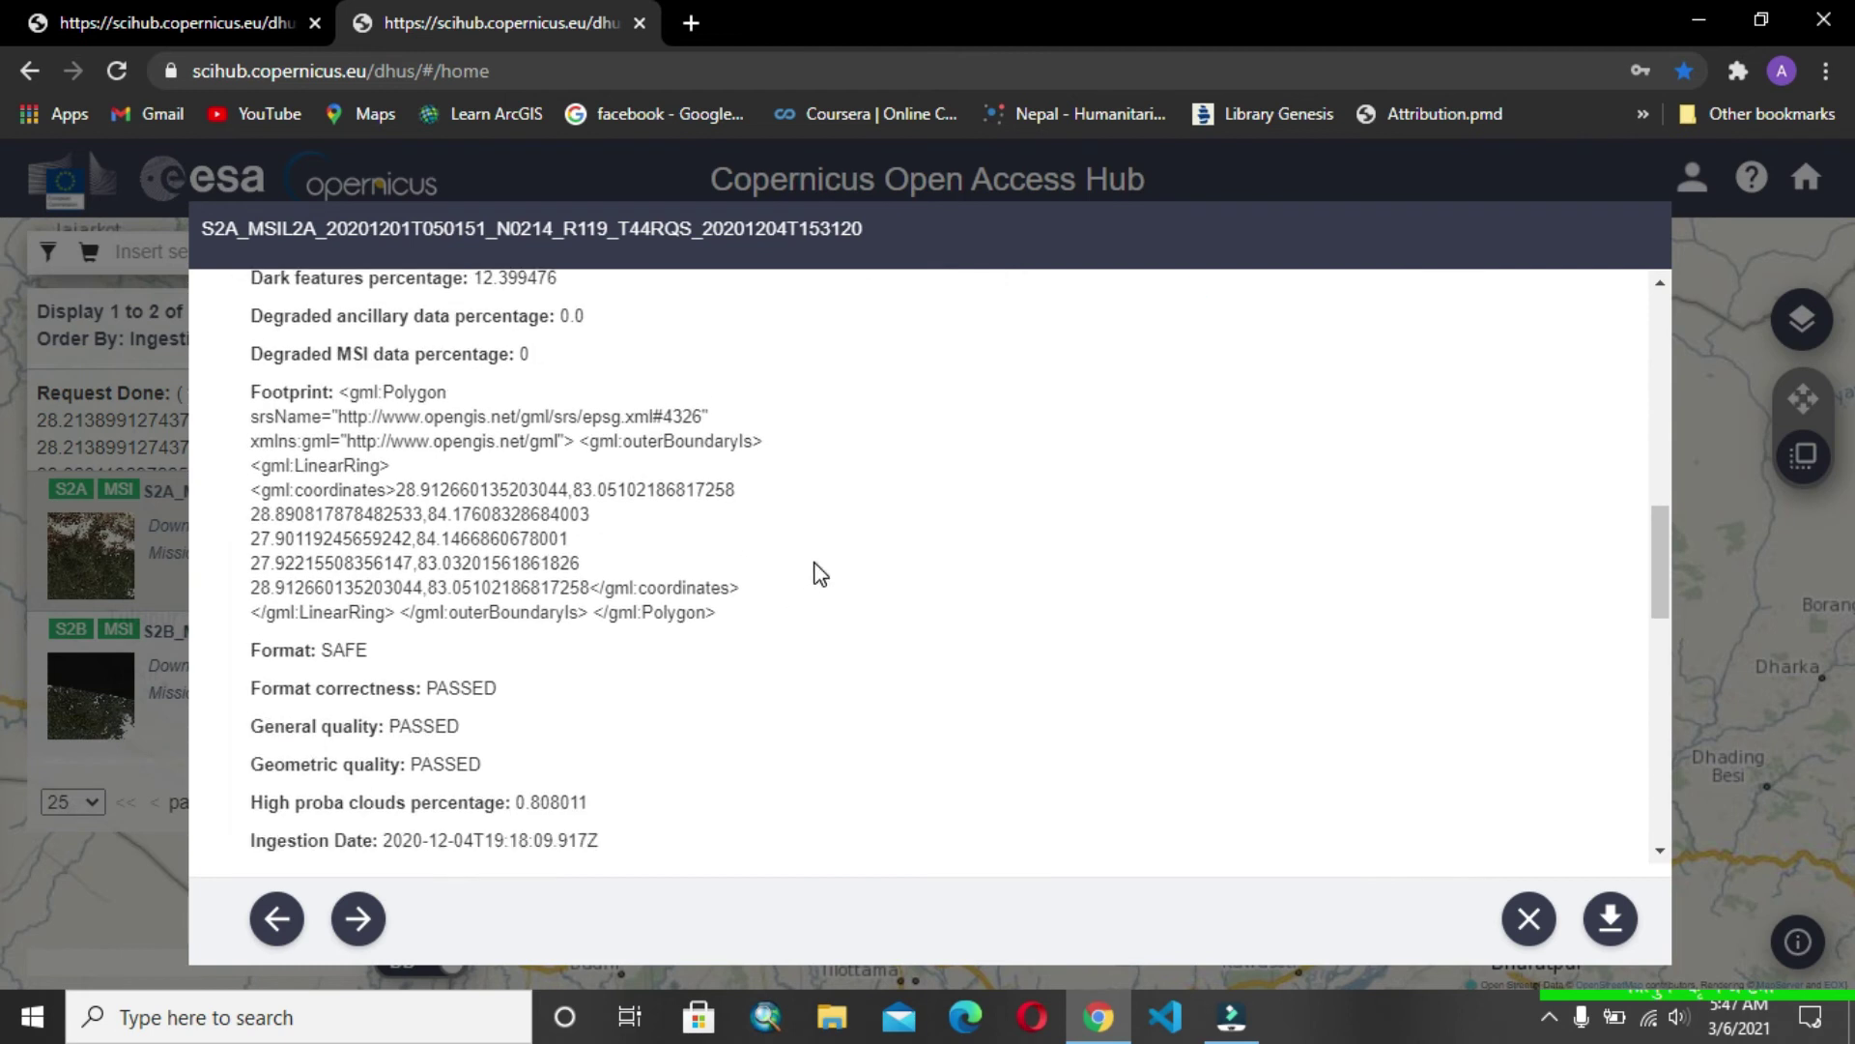
{"action": "scroll", "coordinate": [821, 574], "scroll_direction": "down", "scroll_amount": 9}
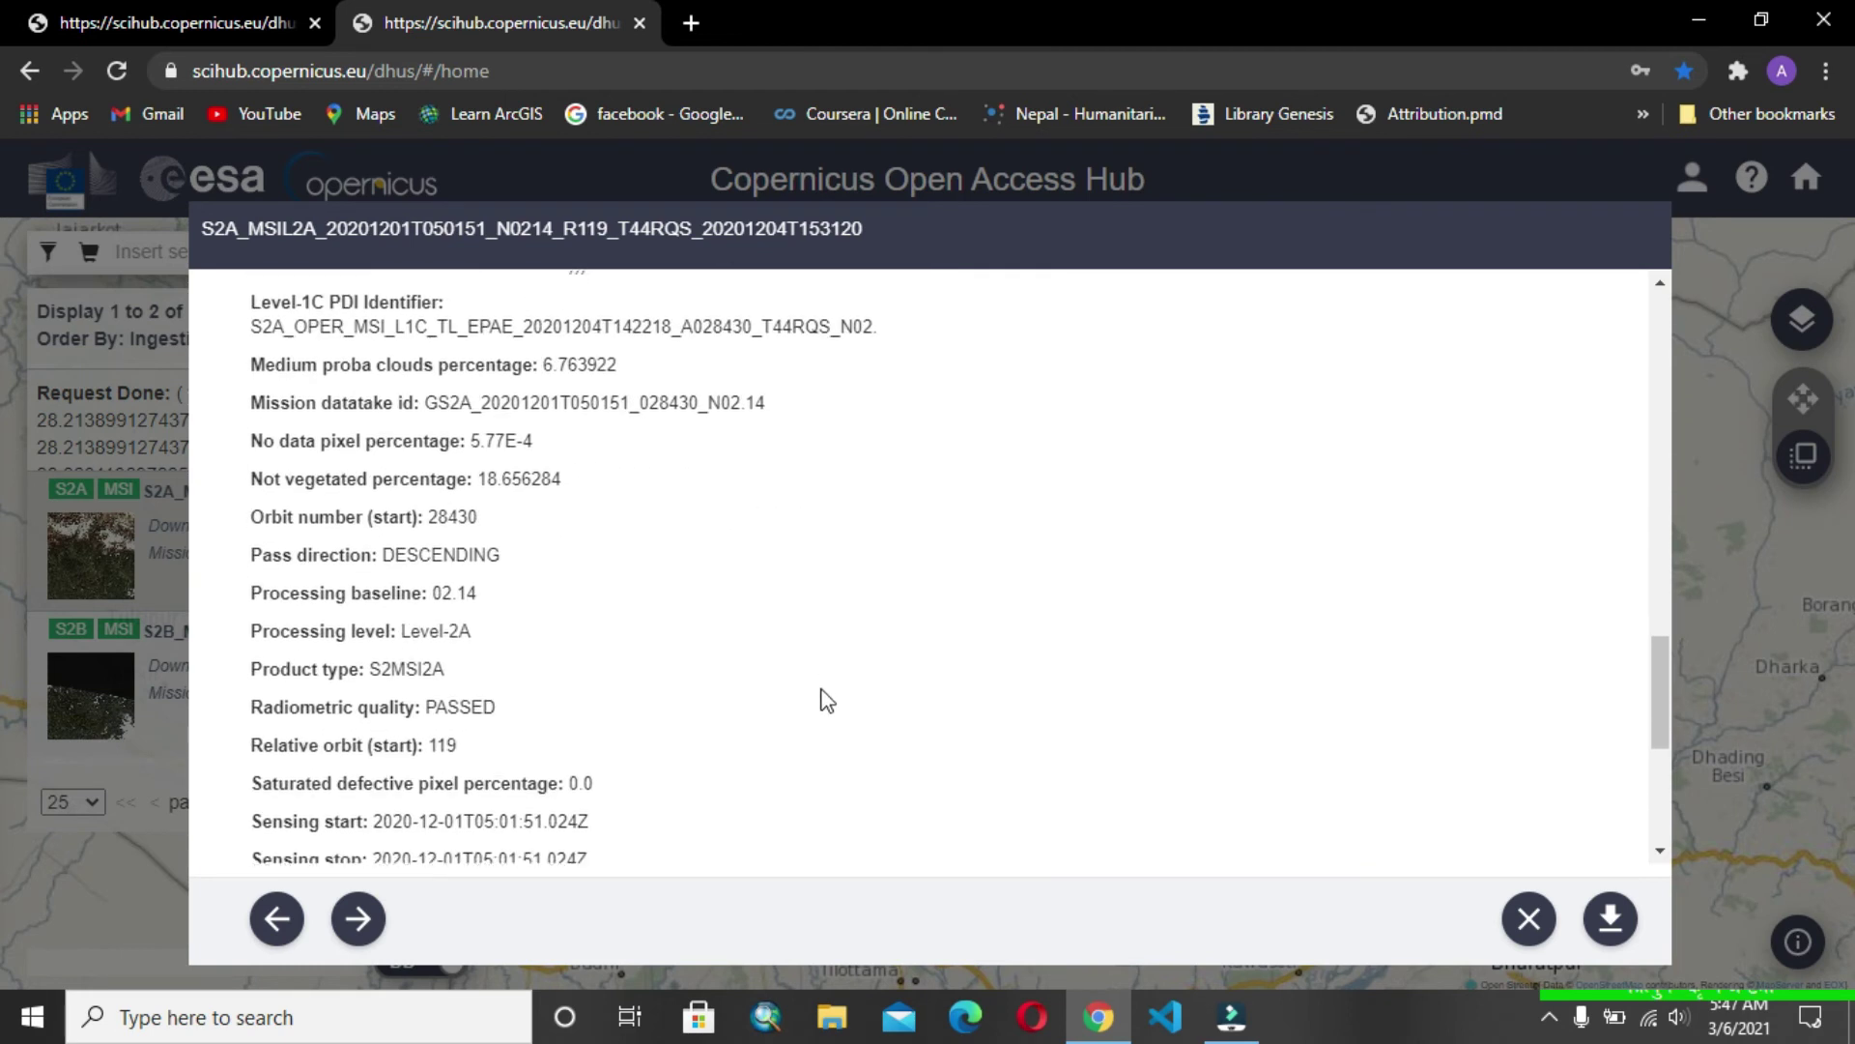
{"action": "scroll", "coordinate": [826, 701], "scroll_direction": "down", "scroll_amount": 6}
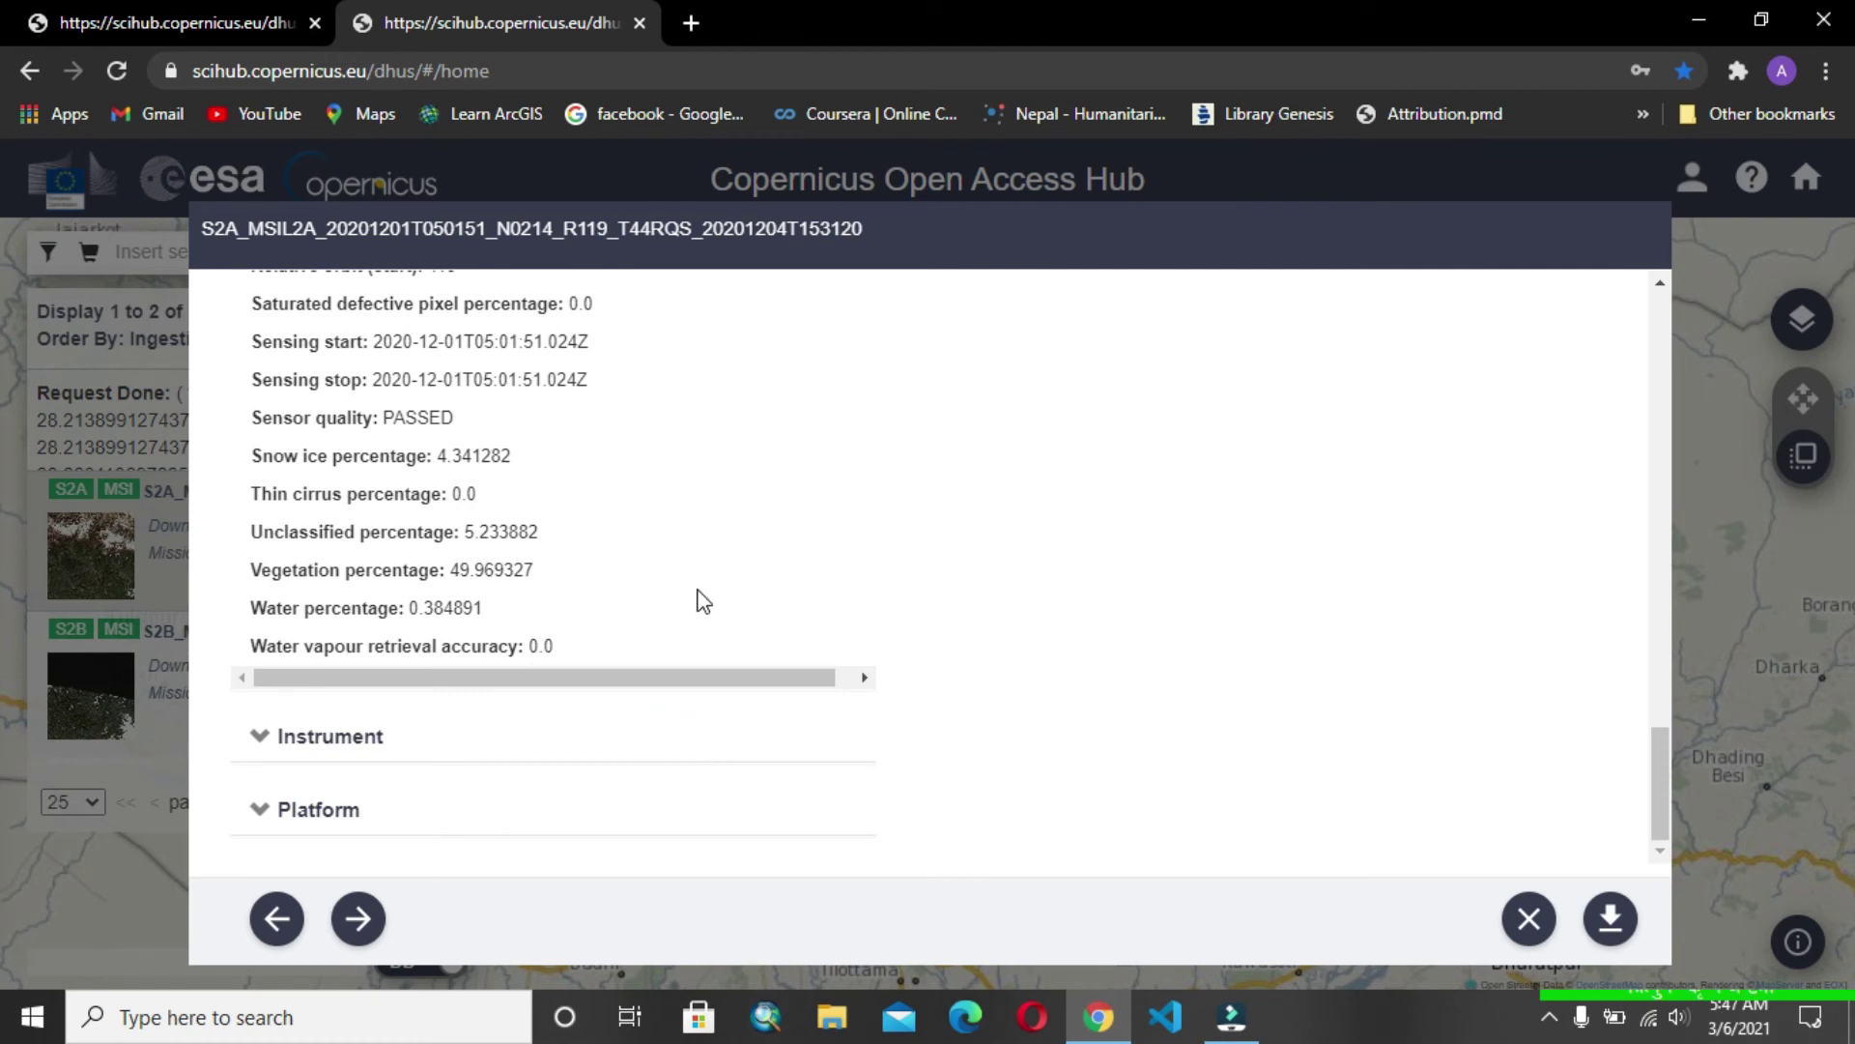
{"action": "left_click_drag", "start_coordinate": [290, 610], "coordinate": [613, 613]}
{"action": "left_click", "coordinate": [467, 607]}
{"action": "left_click_drag", "start_coordinate": [282, 570], "coordinate": [580, 596]}
{"action": "left_click", "coordinate": [476, 572]}
Step: Download the product zip and save it into the farewall folder on drive D
{"action": "left_click", "coordinate": [1609, 928]}
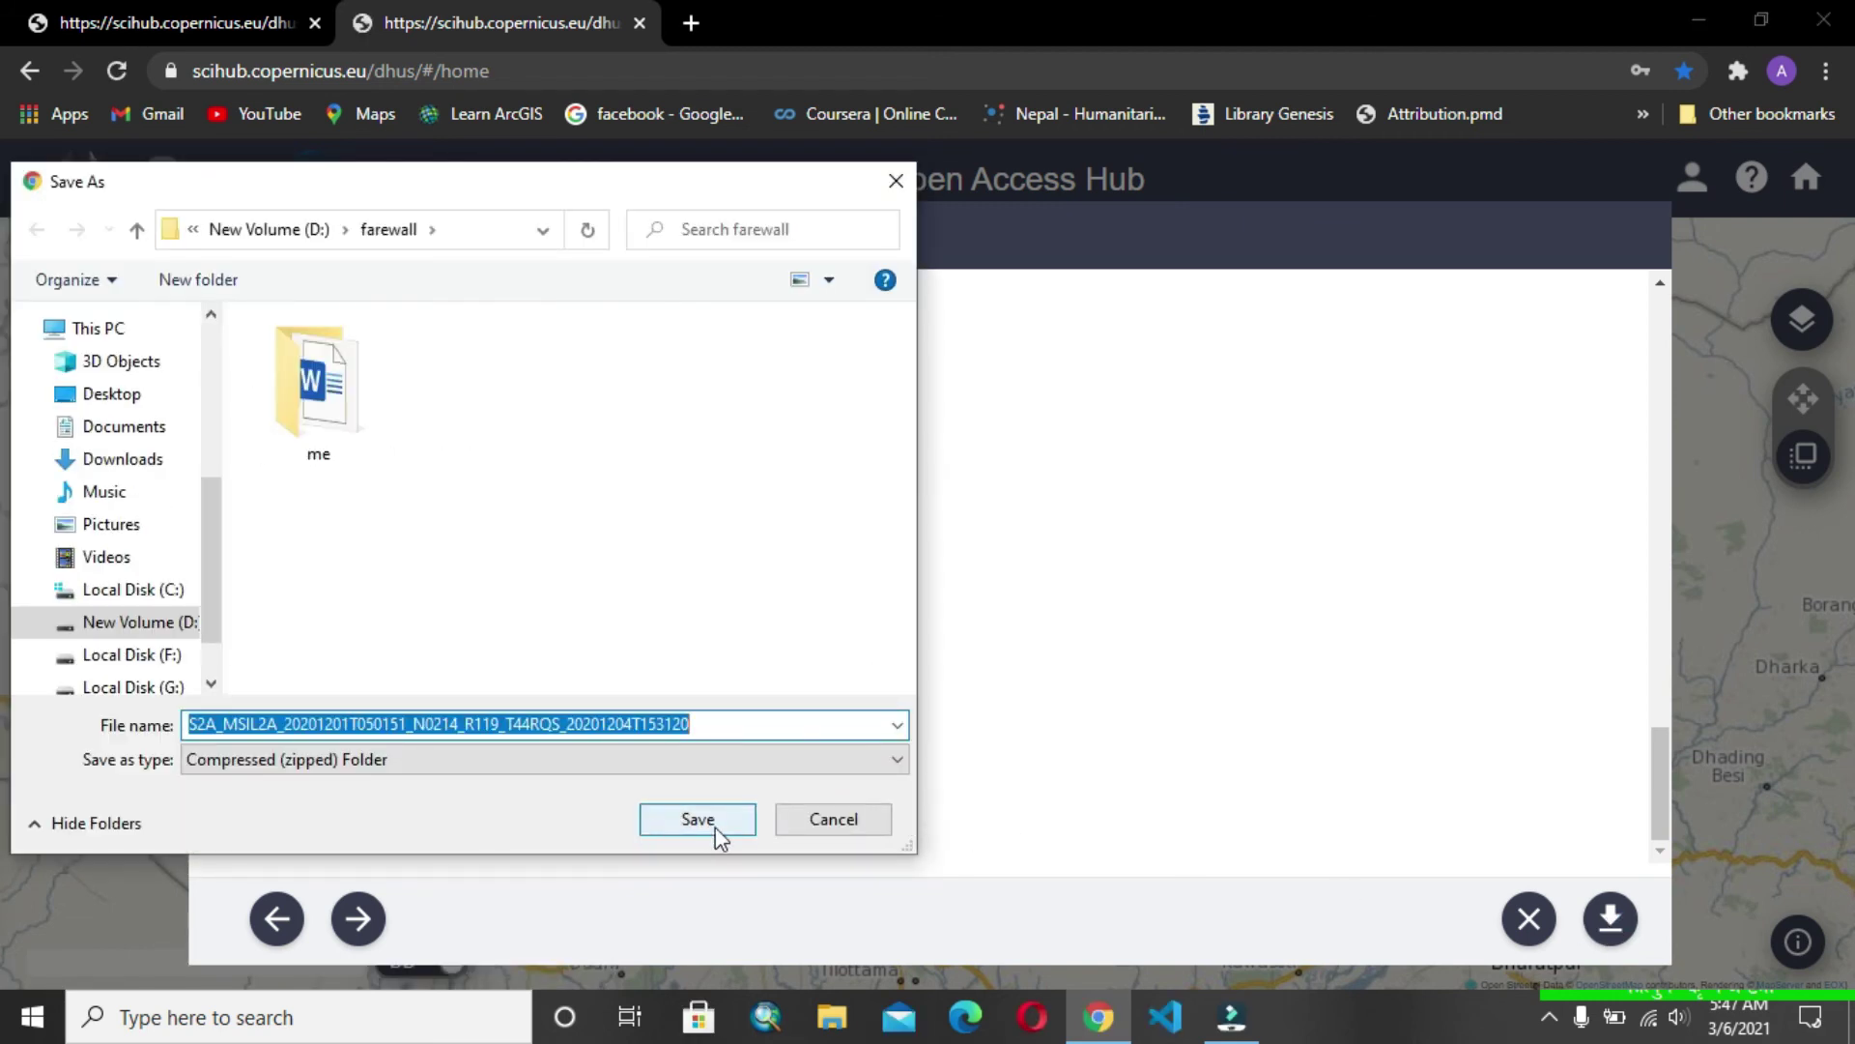
{"action": "left_click", "coordinate": [705, 823]}
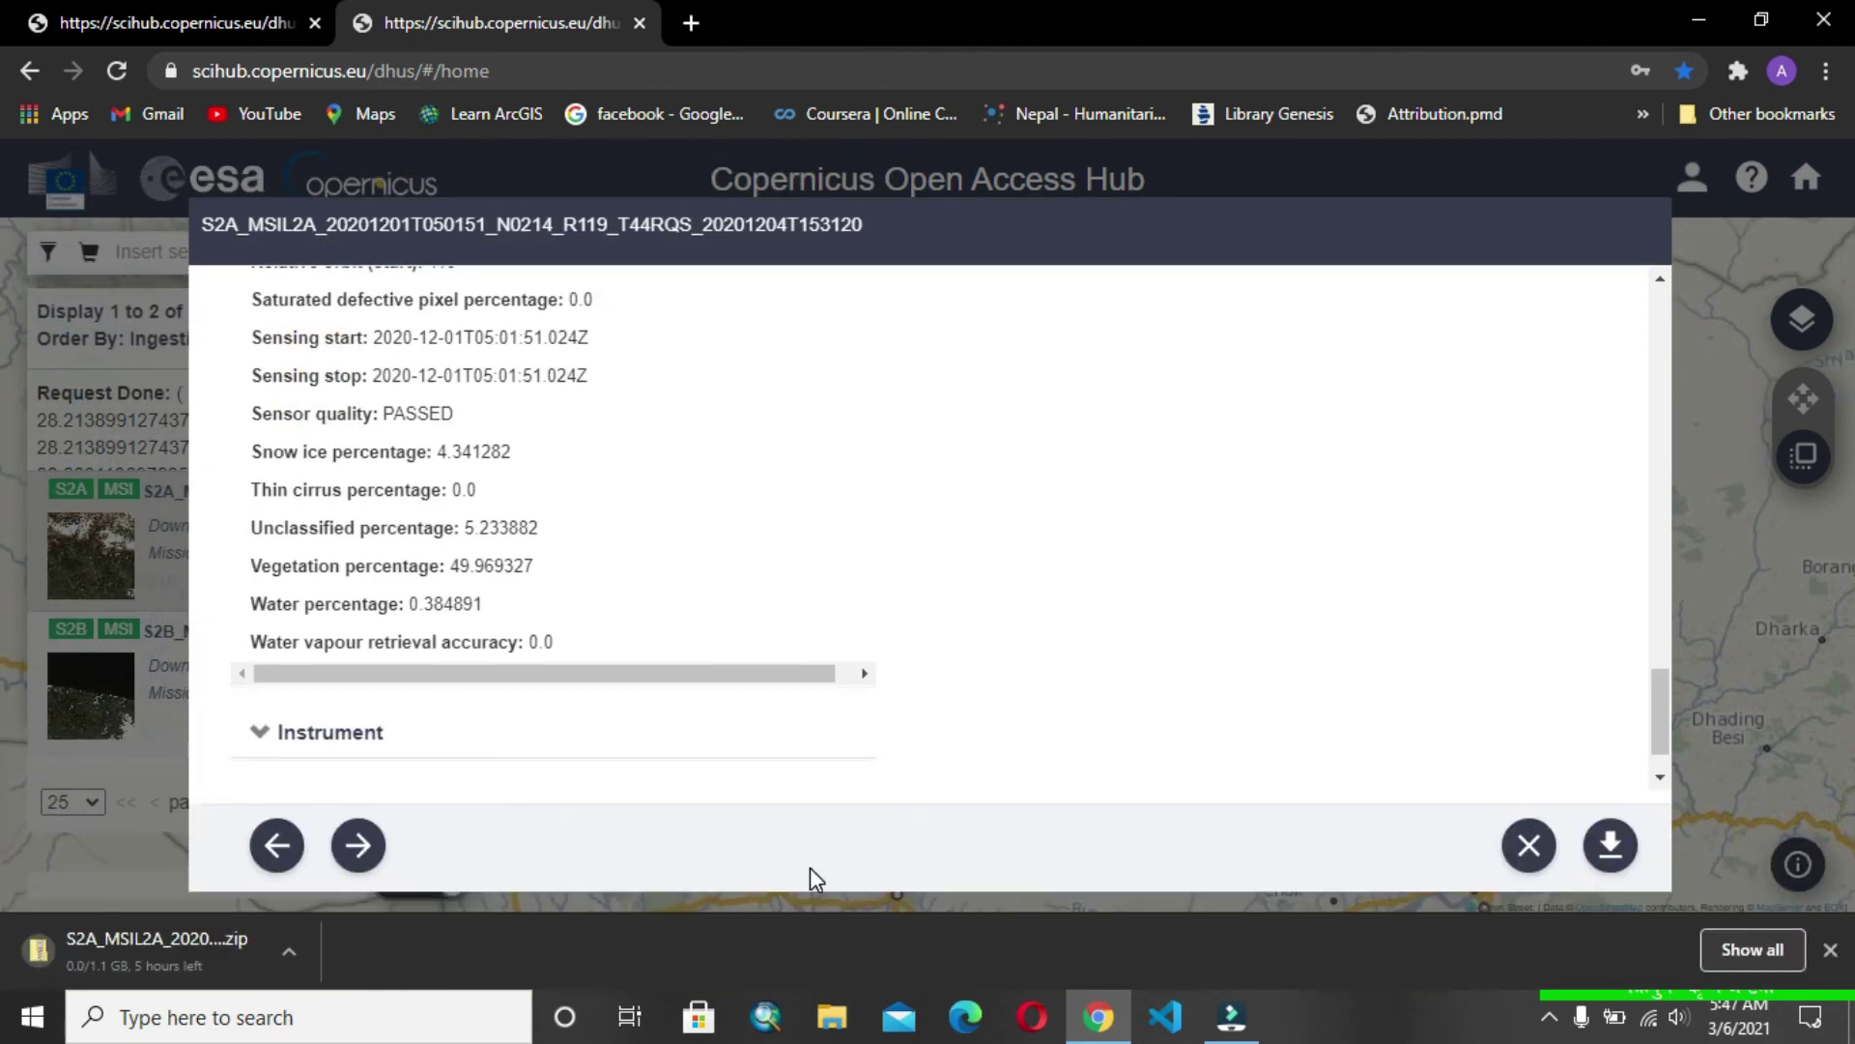